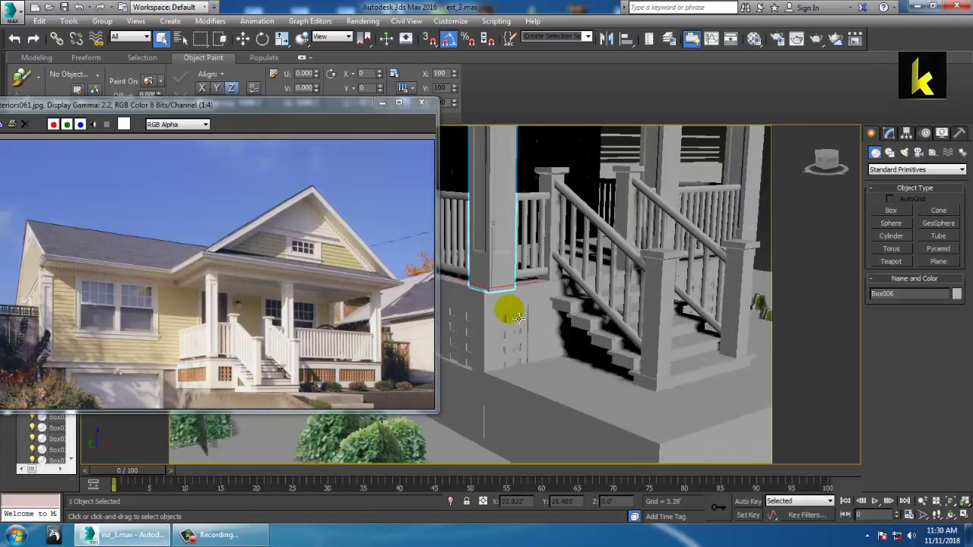
Assign the beige 09 - Default material to the porch base below the columns.
alt+middle_drag(703, 346, 646, 328)
middle_drag(570, 328, 613, 328)
click(572, 357)
scroll(613, 330, up, 5)
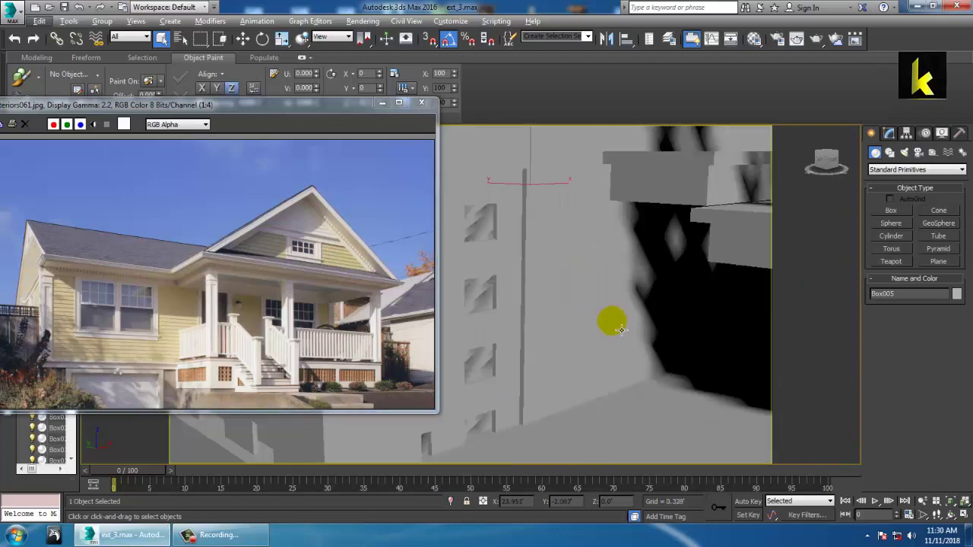
scroll(625, 332, down, 5)
key(m)
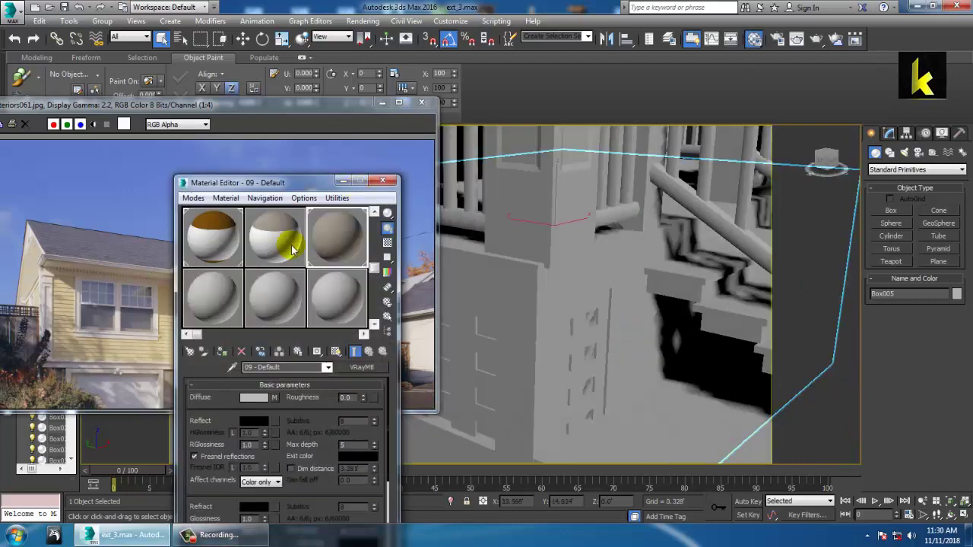
click(223, 351)
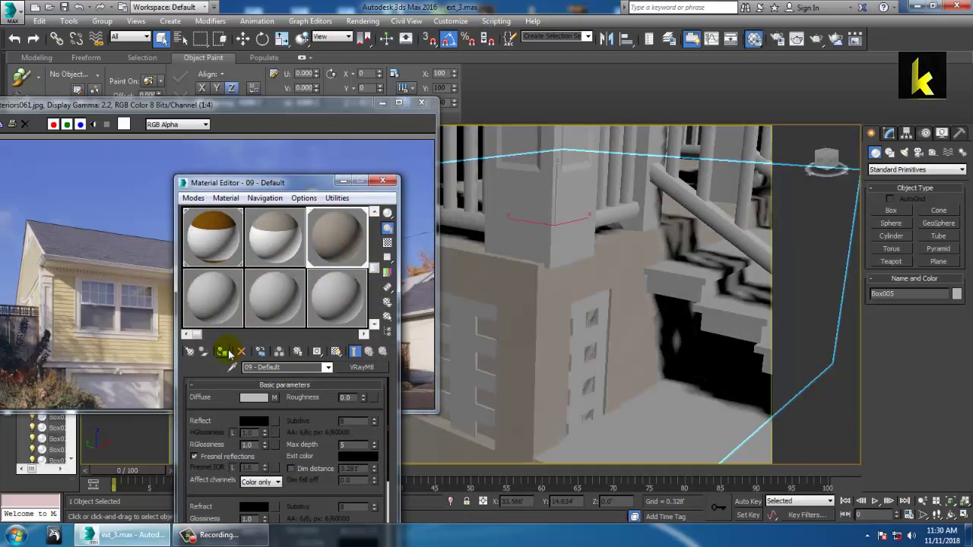
scroll(601, 308, down, 5)
scroll(613, 326, up, 2)
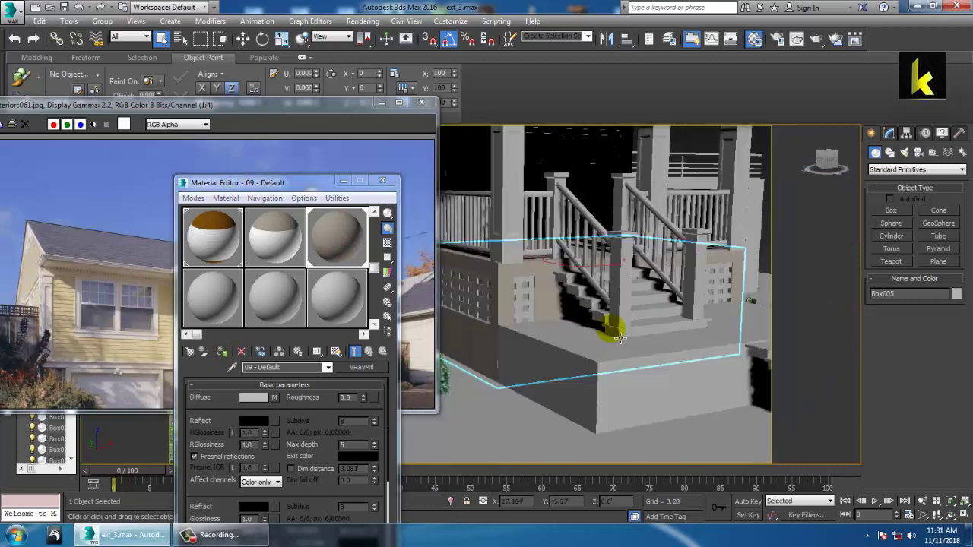
Select the porch's corner column and make the unused 13 - Default material active, keeping the material editor clear of the model.
scroll(718, 374, up, 2)
scroll(718, 374, up, 1)
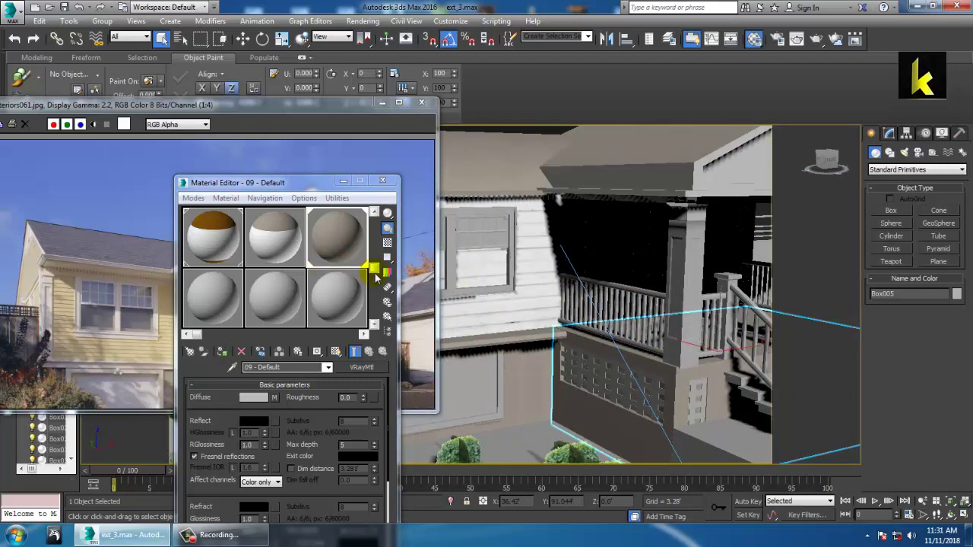
mouse_move(376, 264)
mouse_down()
mouse_move(383, 201)
mouse_move(373, 266)
mouse_up()
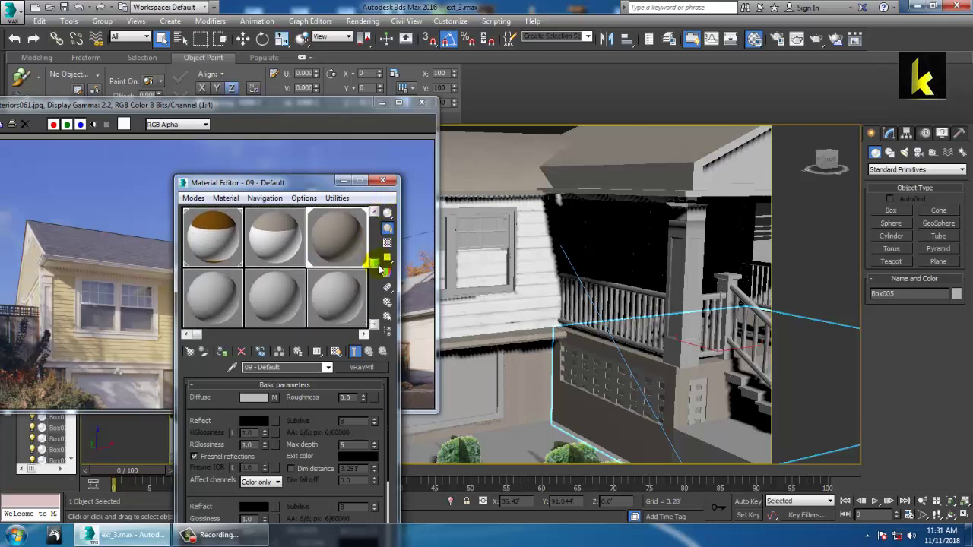
click(684, 237)
alt+middle_drag(682, 237, 663, 249)
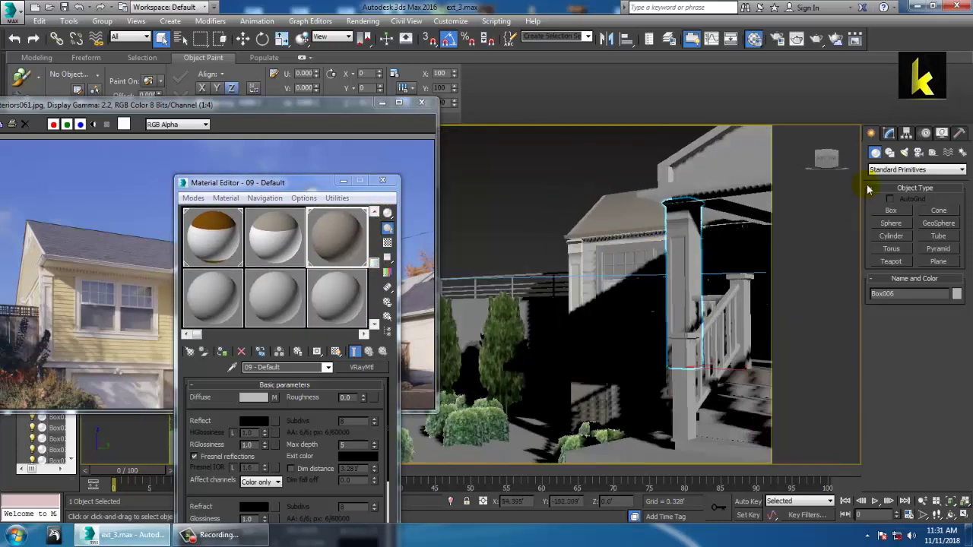
click(888, 134)
scroll(619, 288, up, 6)
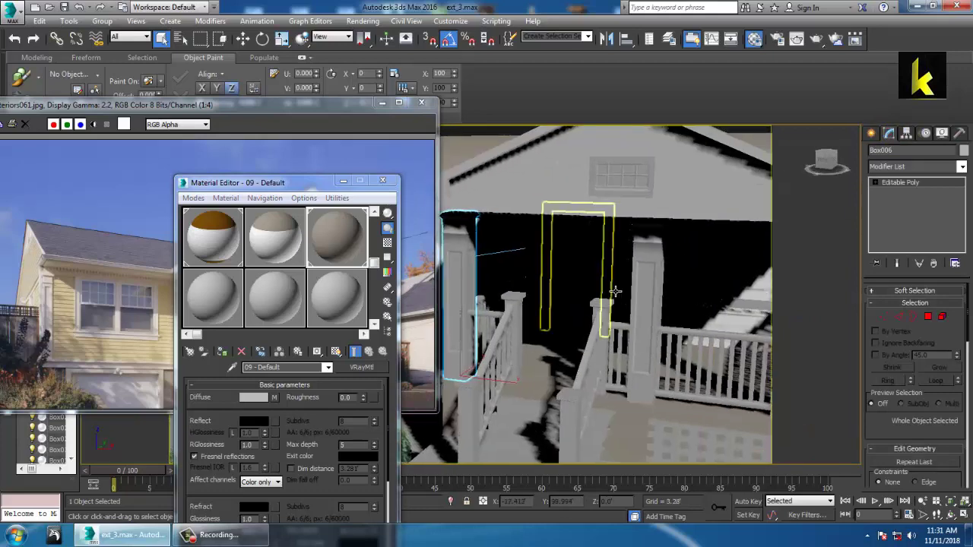
alt+middle_drag(659, 301, 720, 310)
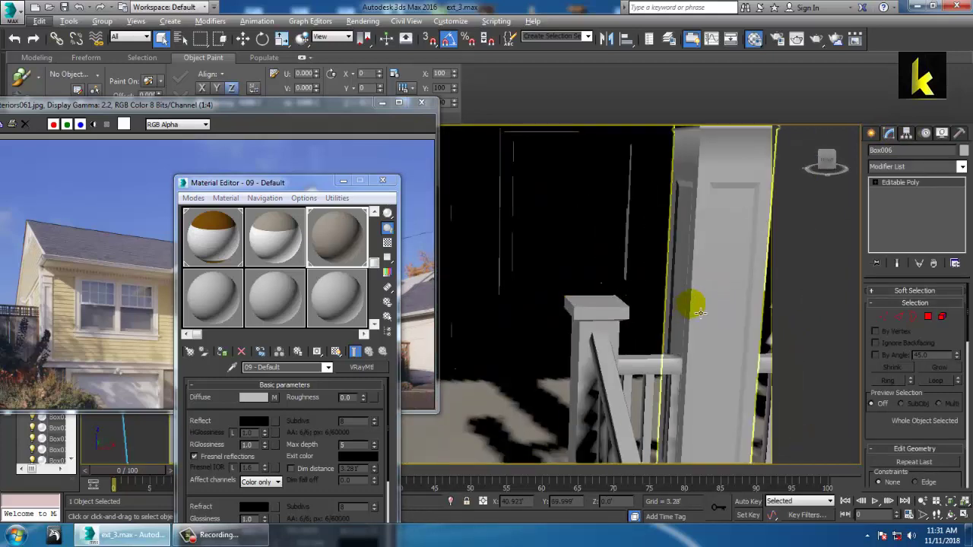
click(203, 303)
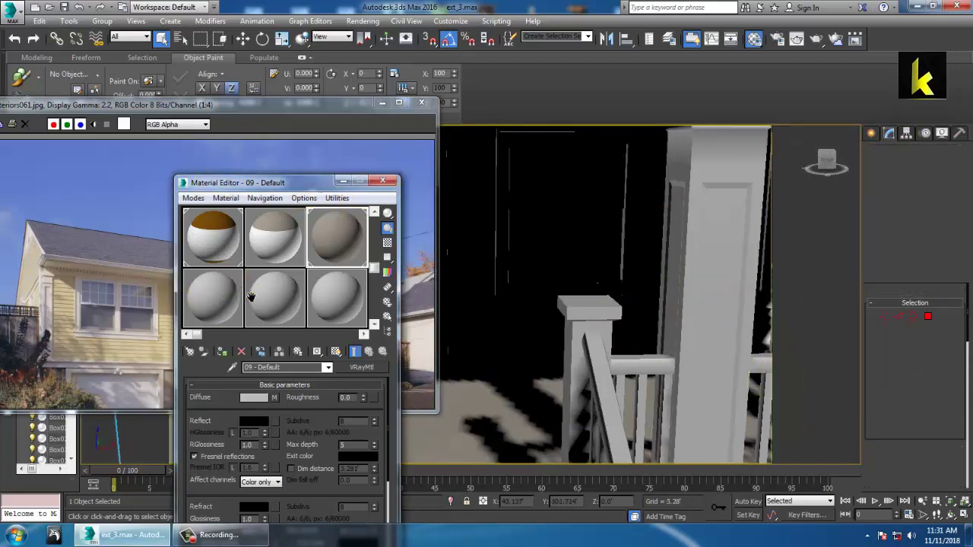
drag(259, 182, 41, 120)
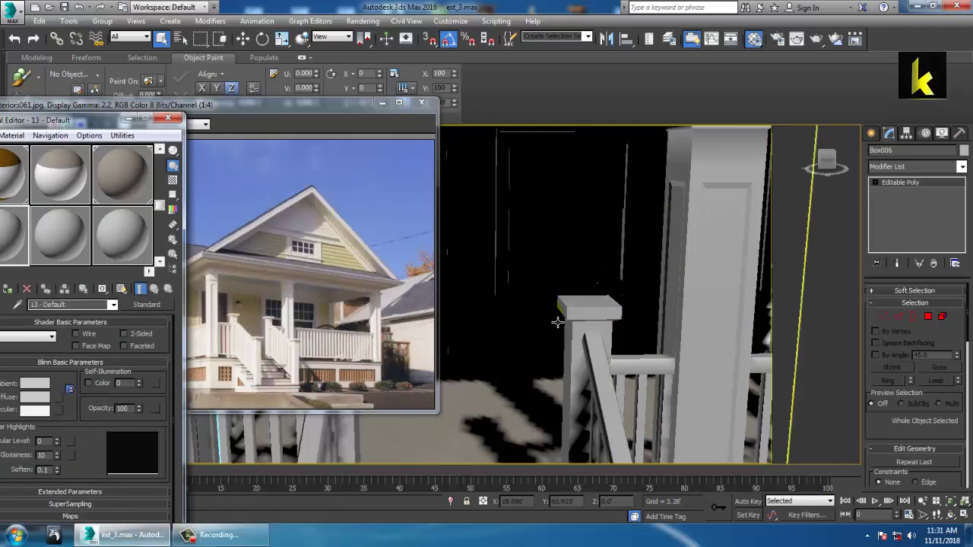
Add the other two front porch columns to the selection.
scroll(600, 328, down, 4)
alt+middle_drag(599, 328, 623, 310)
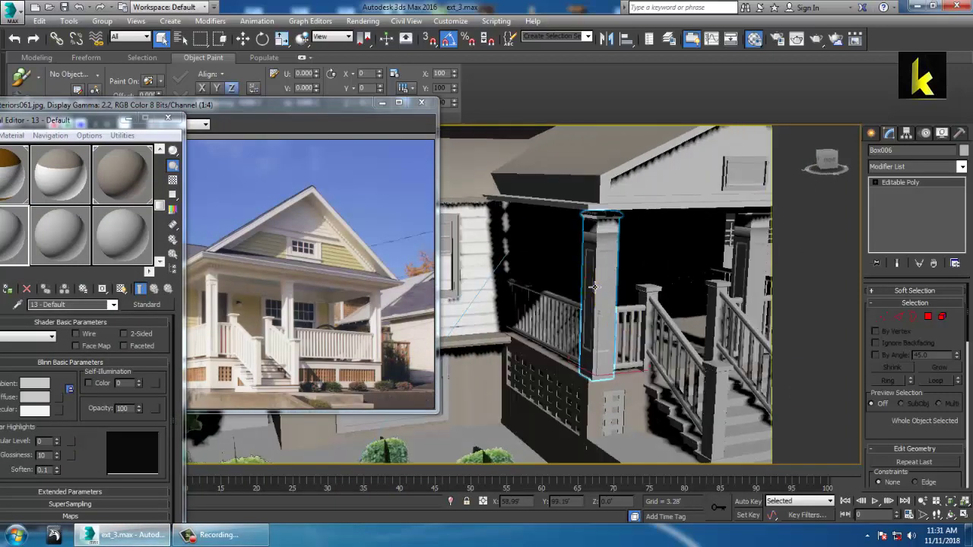
ctrl+click(749, 302)
middle_drag(748, 302, 571, 321)
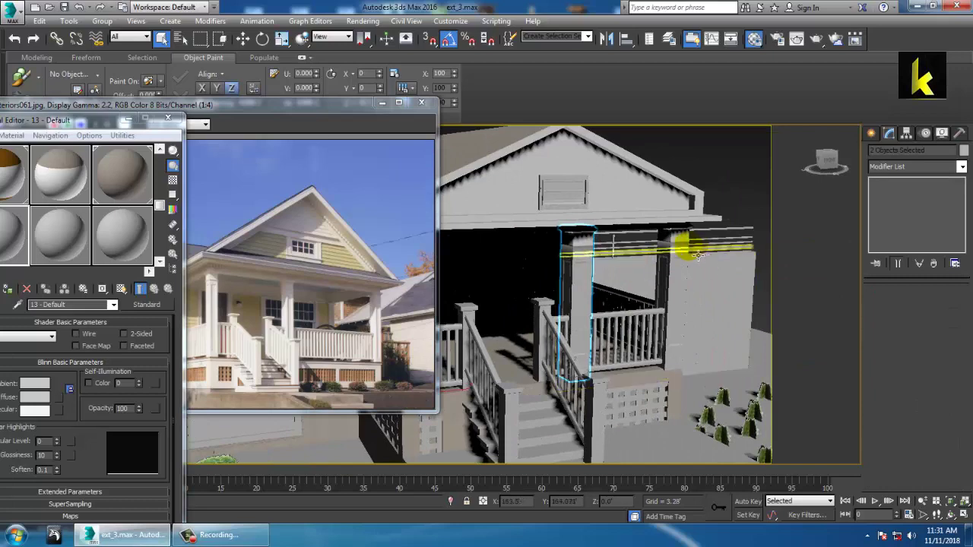
ctrl+click(675, 308)
alt+middle_drag(655, 324, 772, 322)
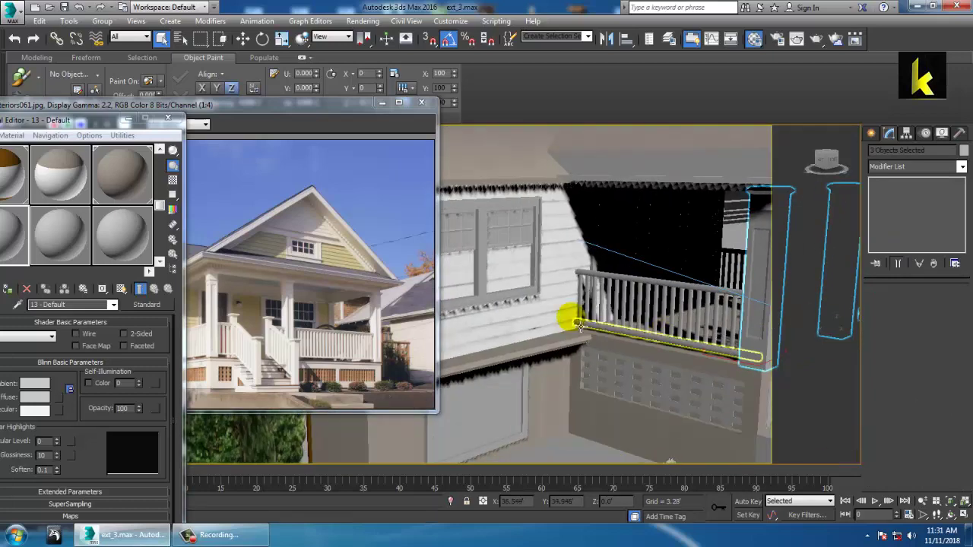
Add the side porch railing's top and bottom rails and the balusters nearest the house wall to the selection.
ctrl+click(593, 283)
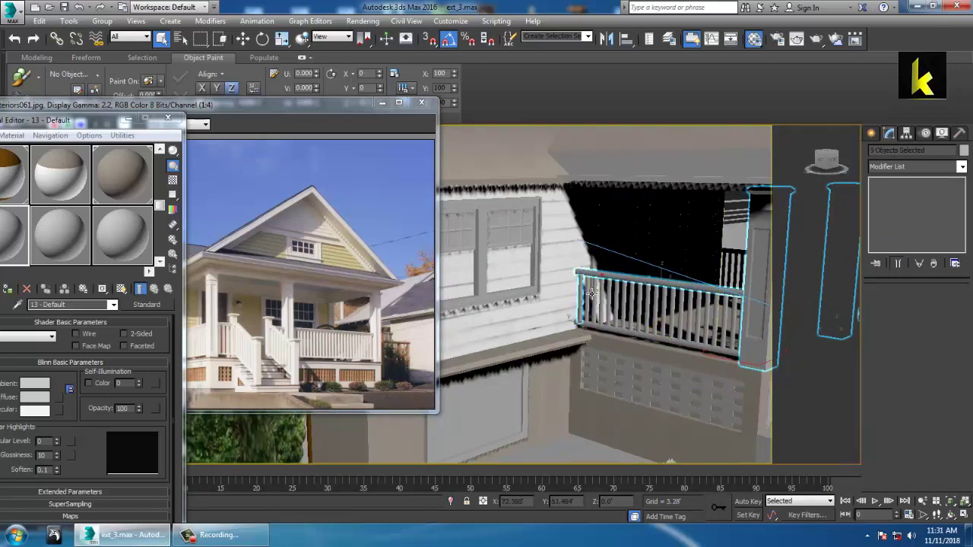
ctrl+click(589, 296)
scroll(595, 293, up, 4)
ctrl+click(608, 320)
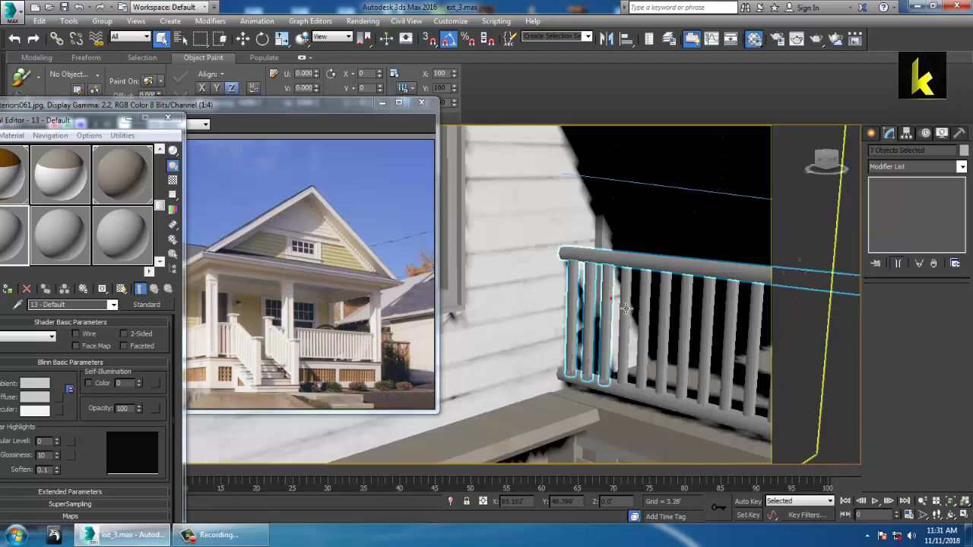
ctrl+click(626, 334)
ctrl+click(631, 386)
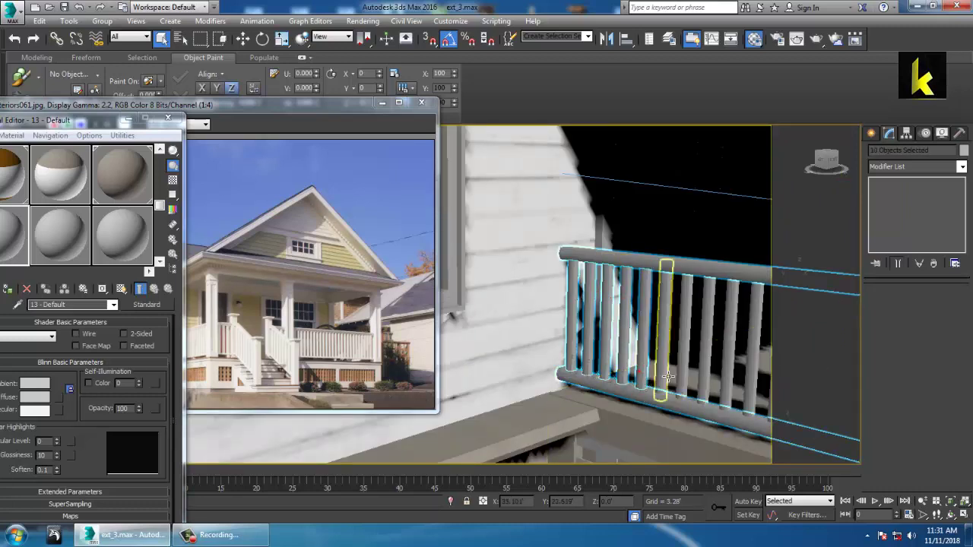
ctrl+click(666, 376)
ctrl+click(698, 371)
ctrl+click(698, 371)
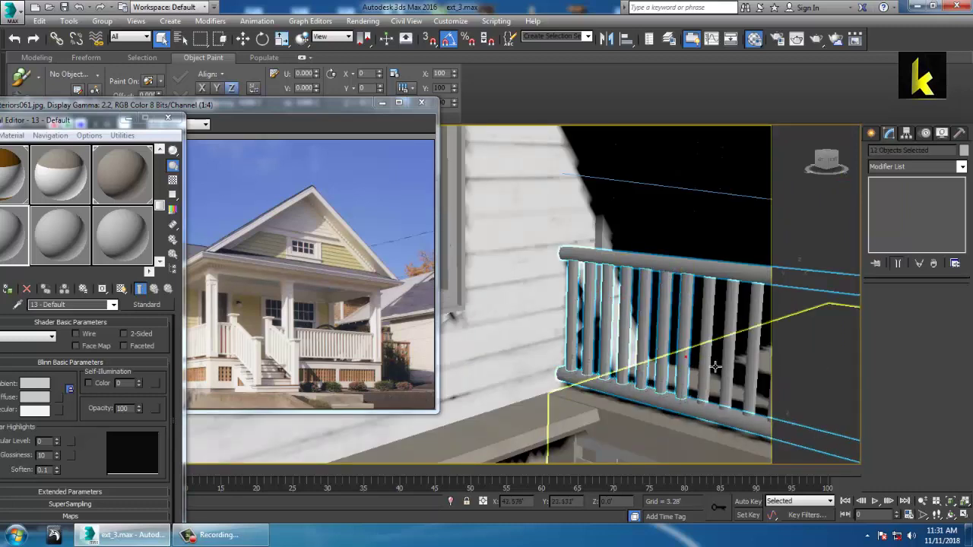
ctrl+click(711, 370)
ctrl+click(728, 369)
ctrl+click(755, 371)
ctrl+click(708, 358)
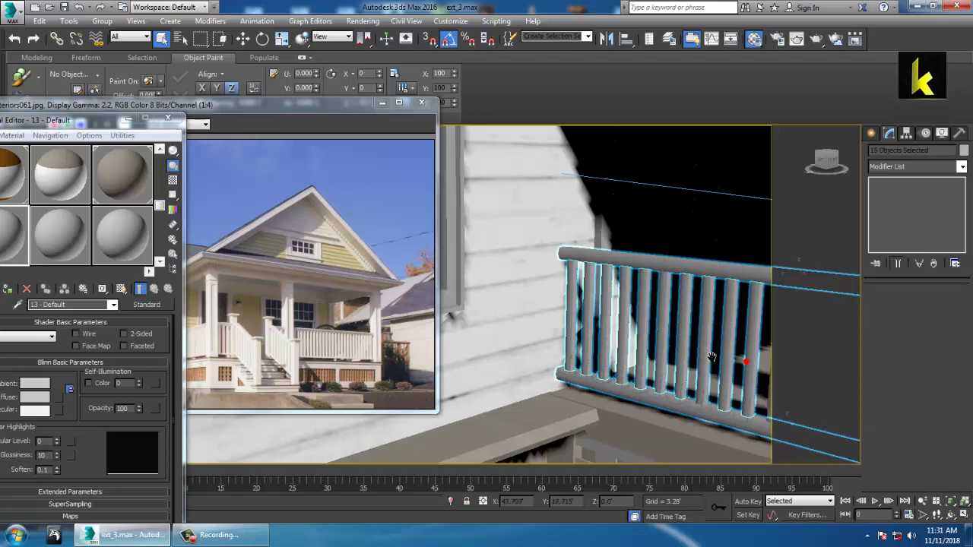
Extend the selection with the side railing's remaining balusters up to the corner column.
middle_drag(738, 358, 601, 330)
ctrl+click(568, 315)
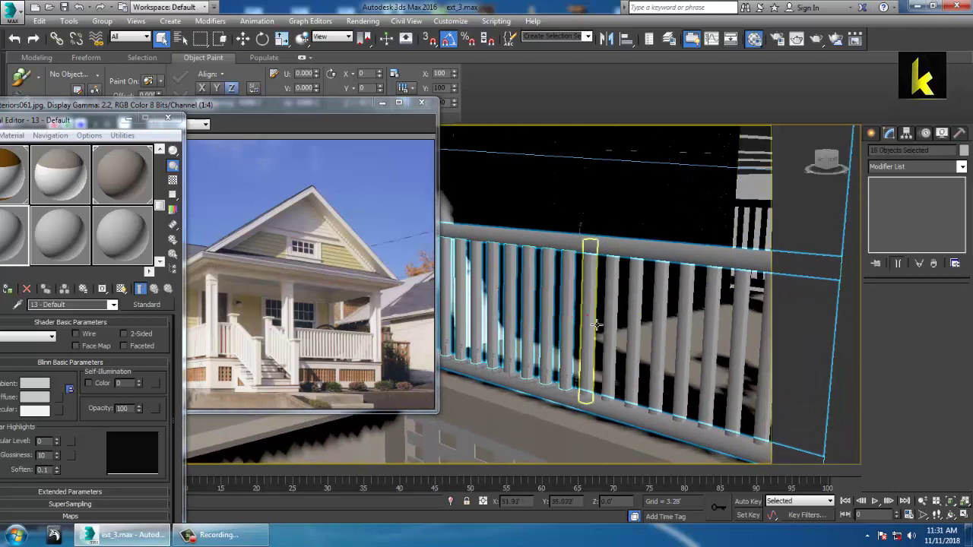
ctrl+click(586, 319)
ctrl+click(613, 320)
ctrl+click(639, 320)
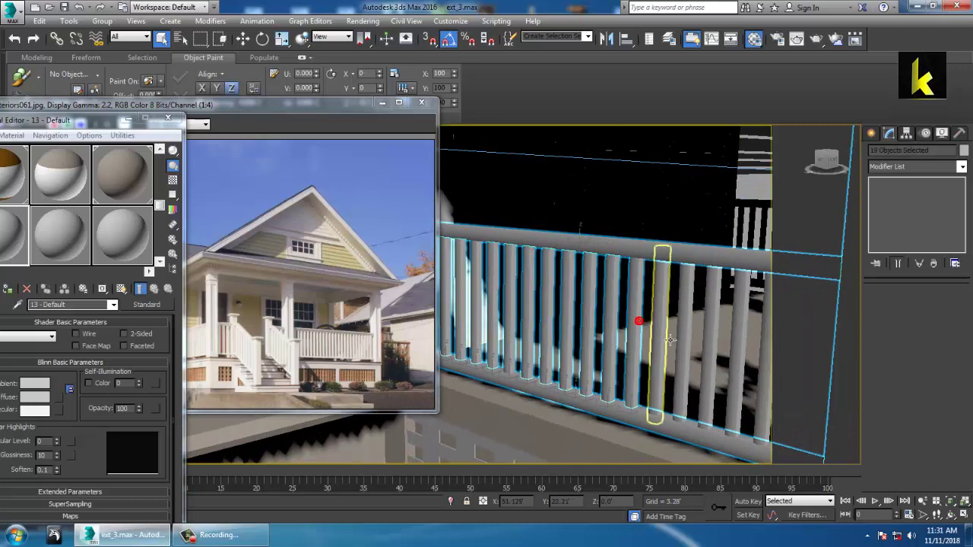
ctrl+click(657, 330)
ctrl+click(679, 340)
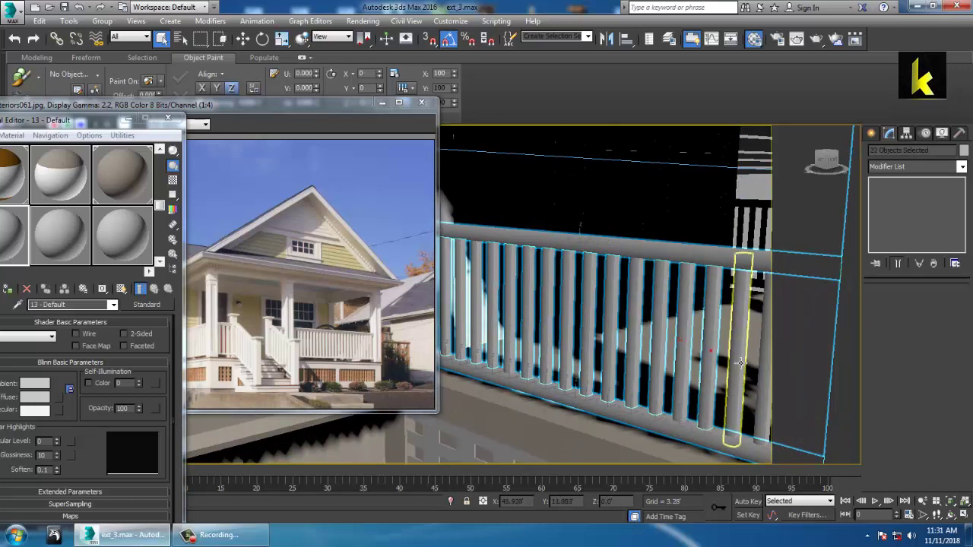
click(763, 371)
click(730, 360)
middle_drag(762, 372, 602, 354)
ctrl+click(622, 350)
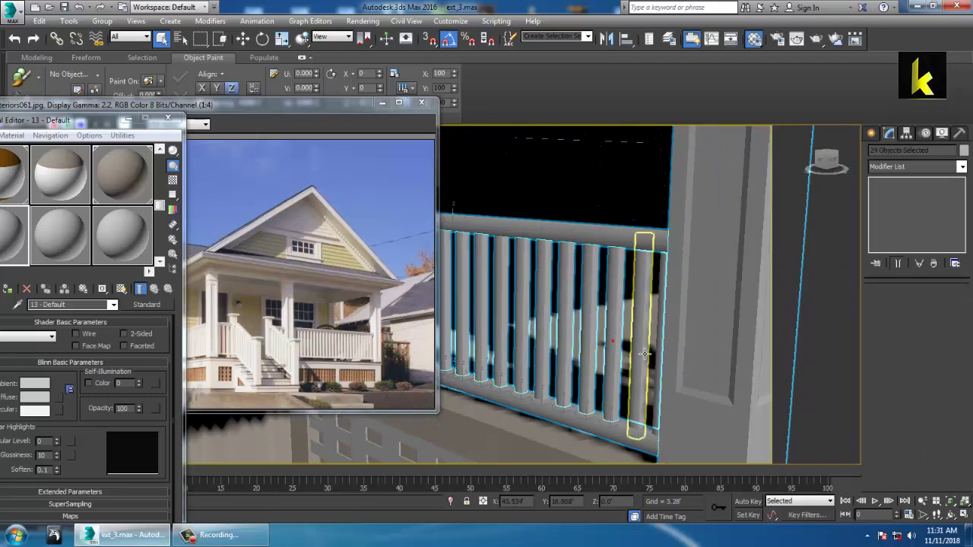
ctrl+click(647, 354)
scroll(656, 354, down, 3)
ctrl+click(660, 321)
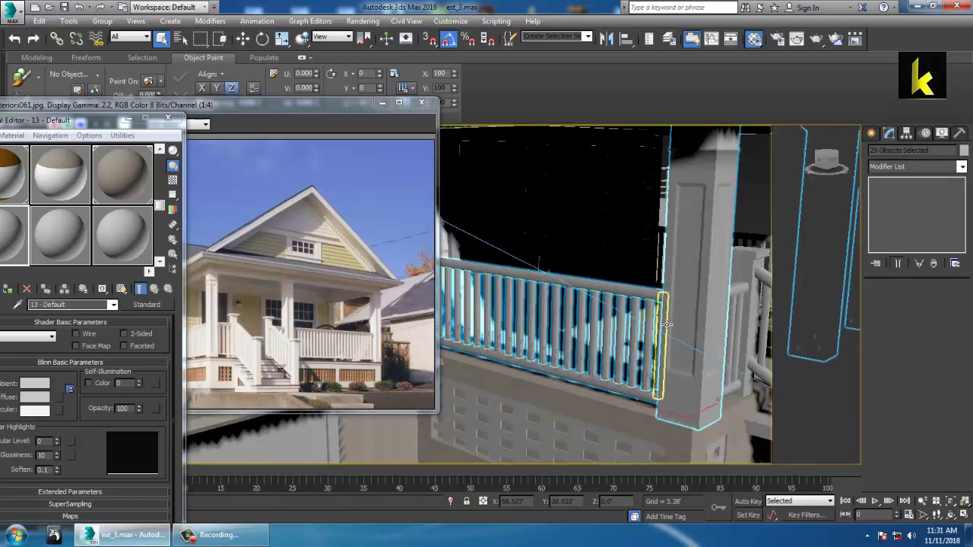
Add the short front railing between the corner column and the stairs, with its balusters and newel post, to the selection.
scroll(666, 326, down, 5)
alt+middle_drag(693, 344, 689, 276)
scroll(682, 275, up, 5)
scroll(528, 301, down, 2)
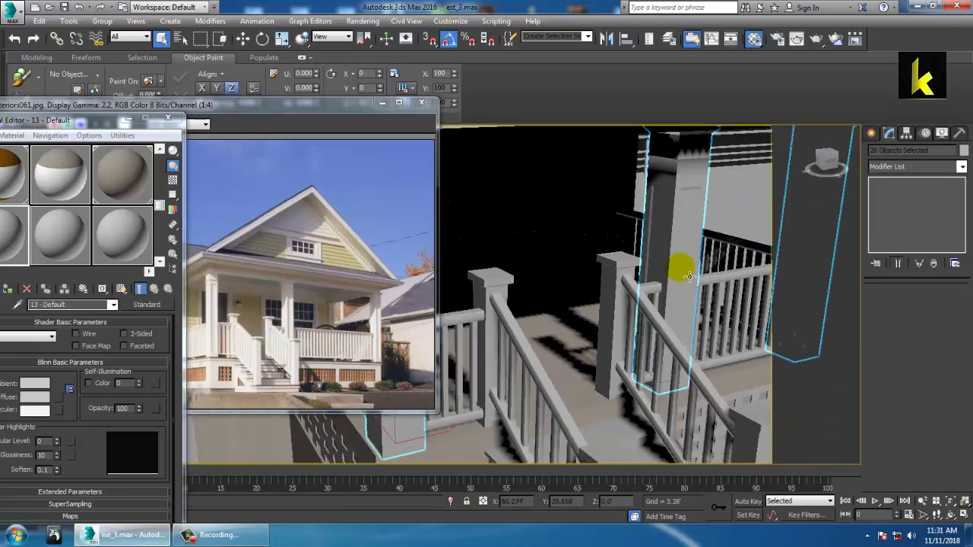
middle_drag(534, 292, 666, 225)
ctrl+click(573, 271)
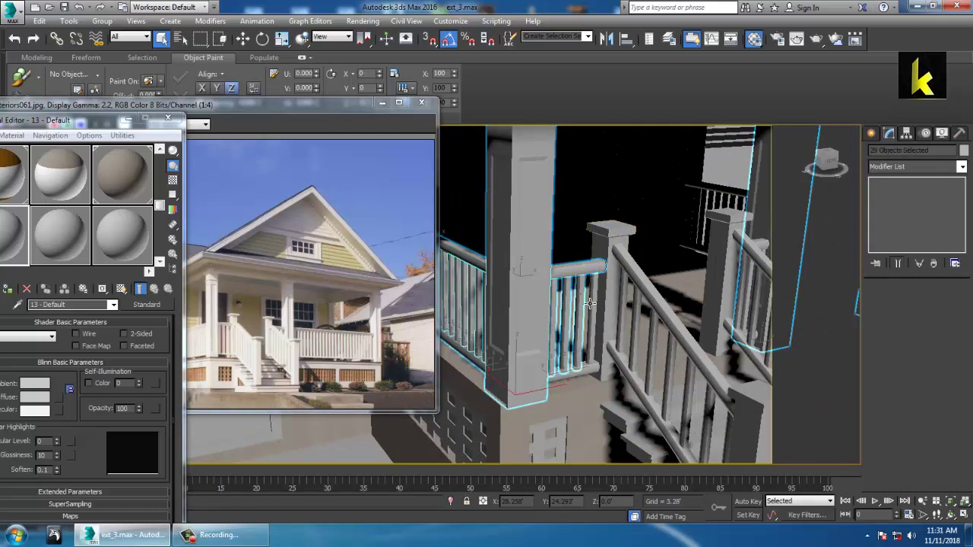
ctrl+click(609, 295)
Add the near stair railing's sloped handrail, lower rail and balusters to the selection.
ctrl+click(636, 275)
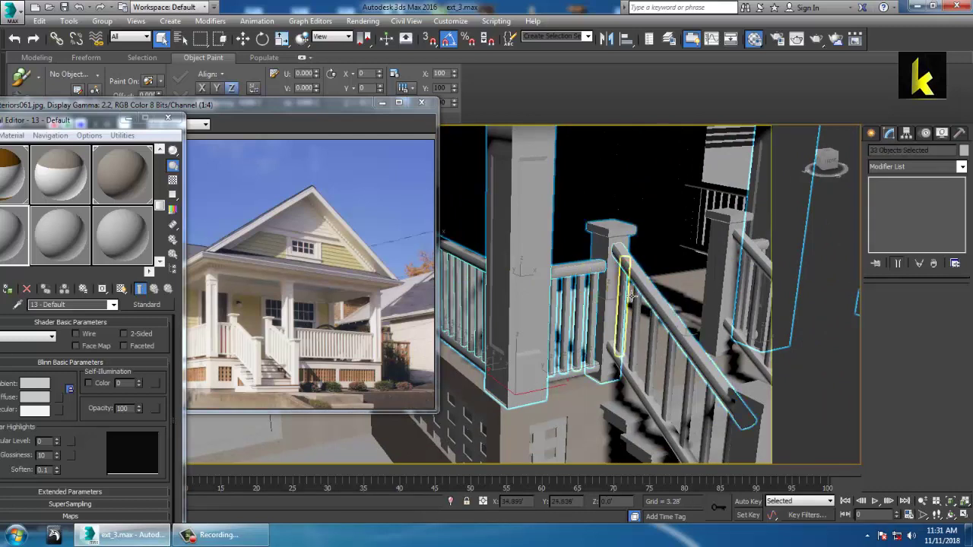
ctrl+click(626, 373)
ctrl+click(643, 349)
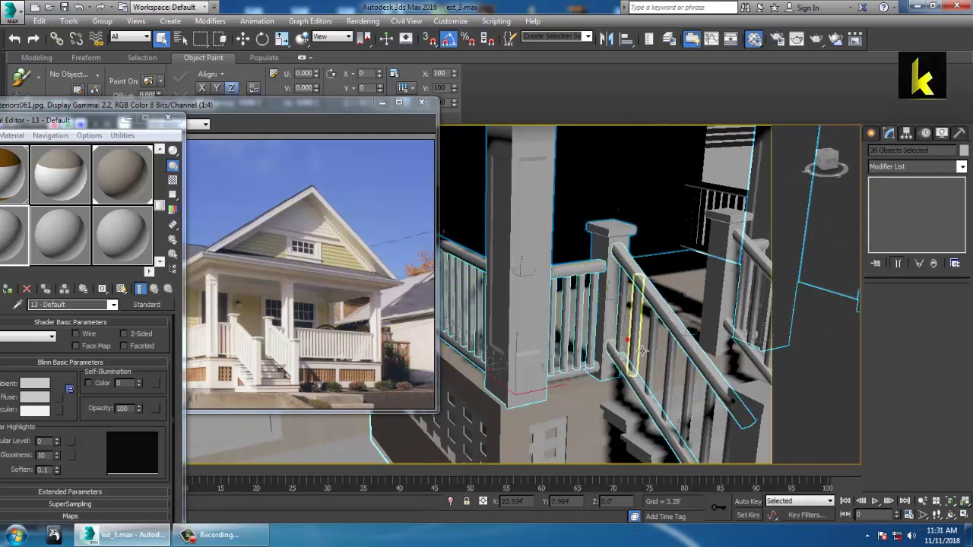
ctrl+click(642, 349)
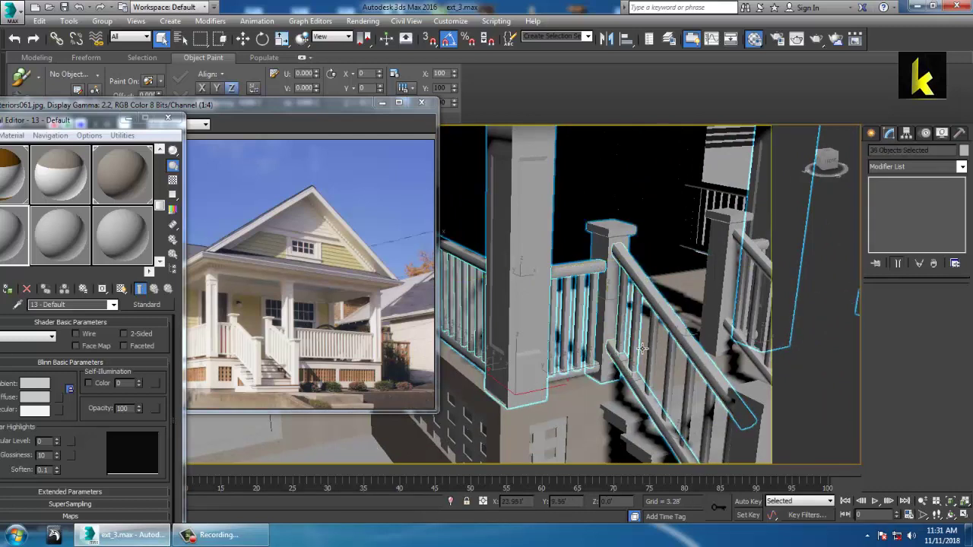
ctrl+click(679, 384)
ctrl+click(715, 424)
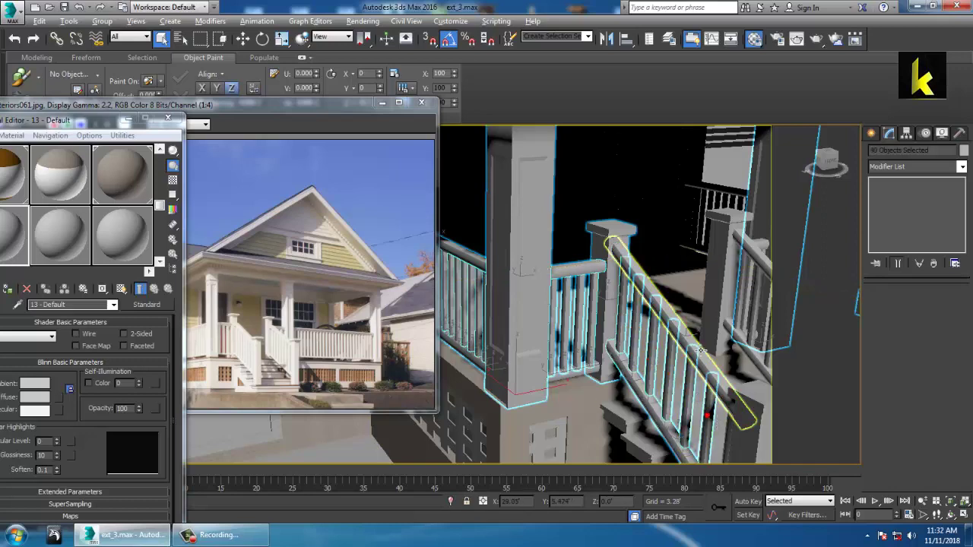
Add the far stair railing's upper newel post, sloped handrail and balusters to the selection.
alt+middle_drag(722, 349, 595, 274)
ctrl+click(620, 196)
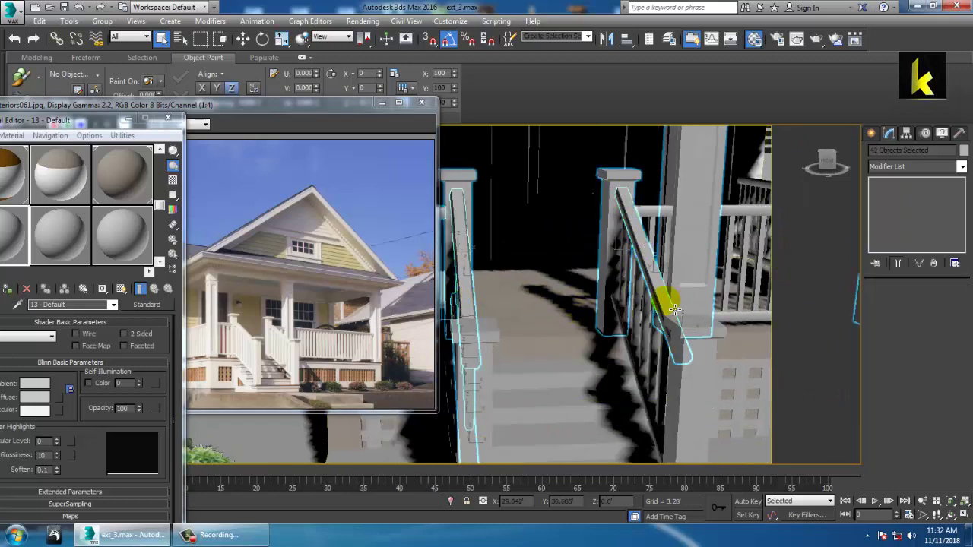
alt+middle_drag(656, 295, 694, 289)
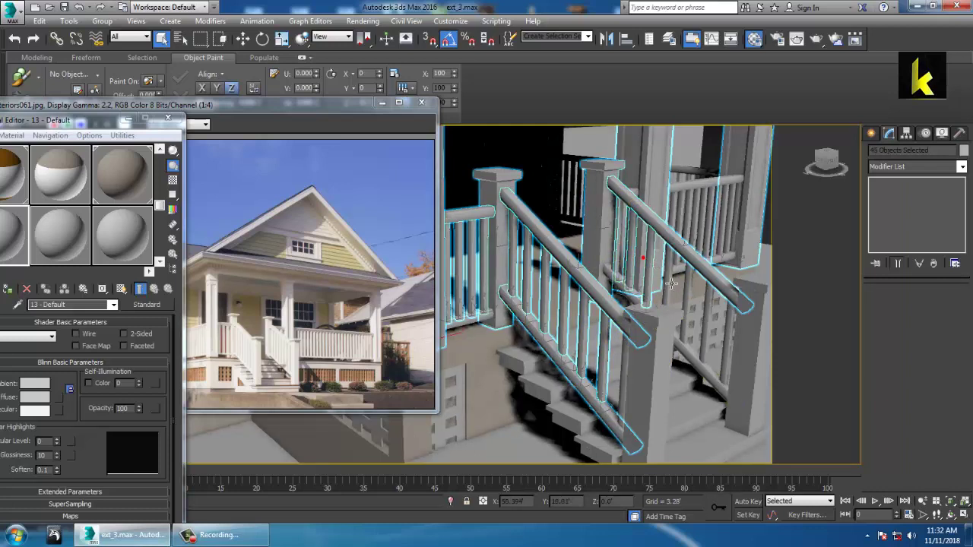
ctrl+click(678, 284)
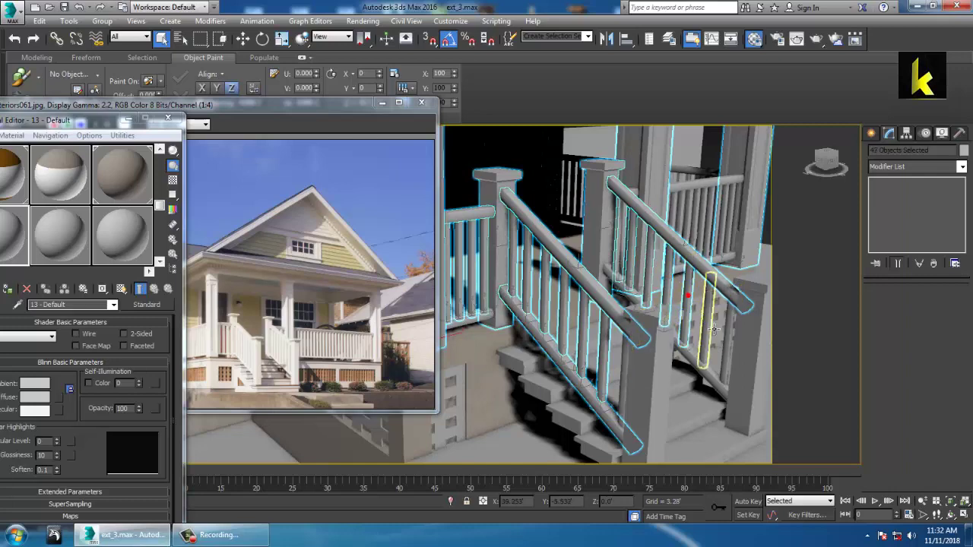
ctrl+click(713, 329)
alt+middle_drag(735, 348, 661, 330)
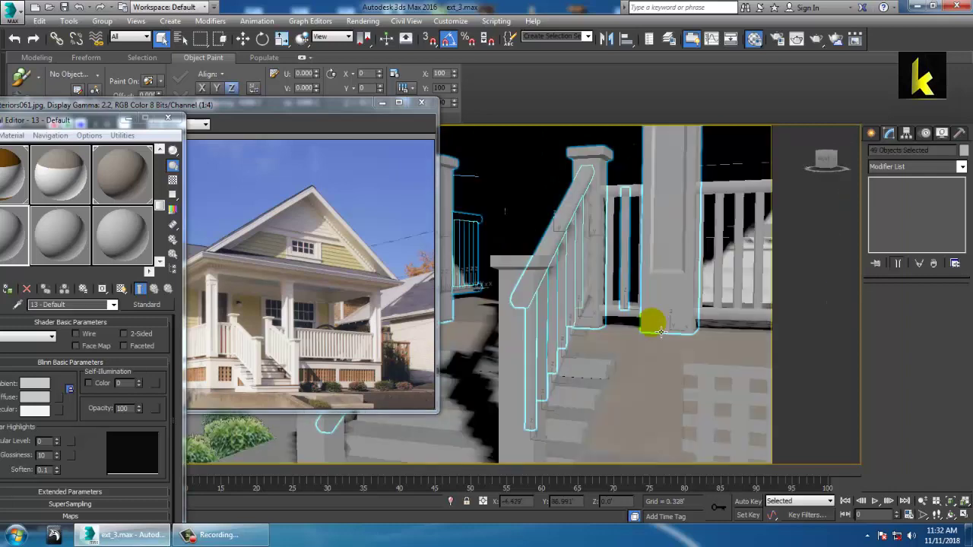
Add the far stair railing's remaining balusters, lower rail and bottom newel post, plus the adjoining front railing's rails, to the selection.
ctrl+click(519, 358)
alt+middle_drag(520, 358, 551, 346)
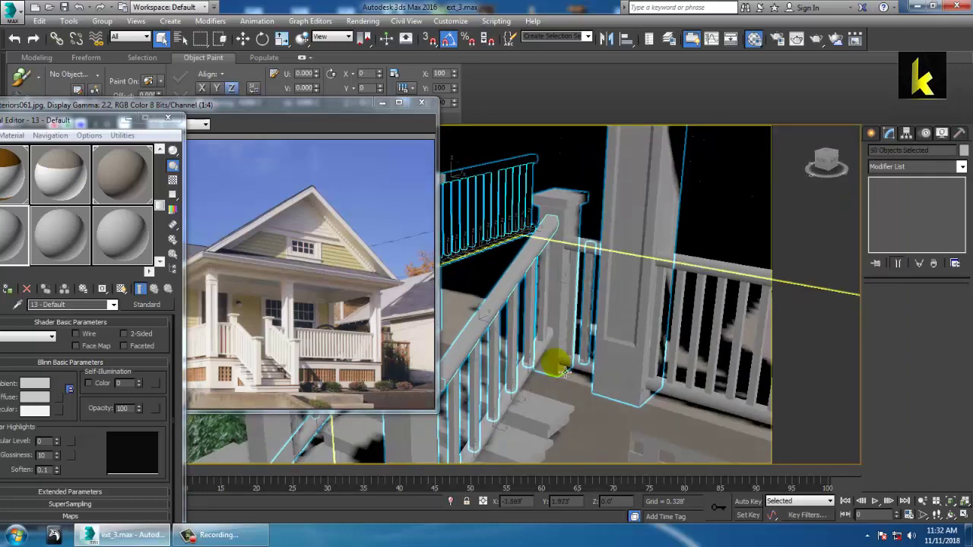
ctrl+click(546, 342)
ctrl+click(758, 291)
alt+middle_drag(757, 291, 704, 272)
ctrl+click(670, 298)
alt+middle_drag(623, 291, 615, 271)
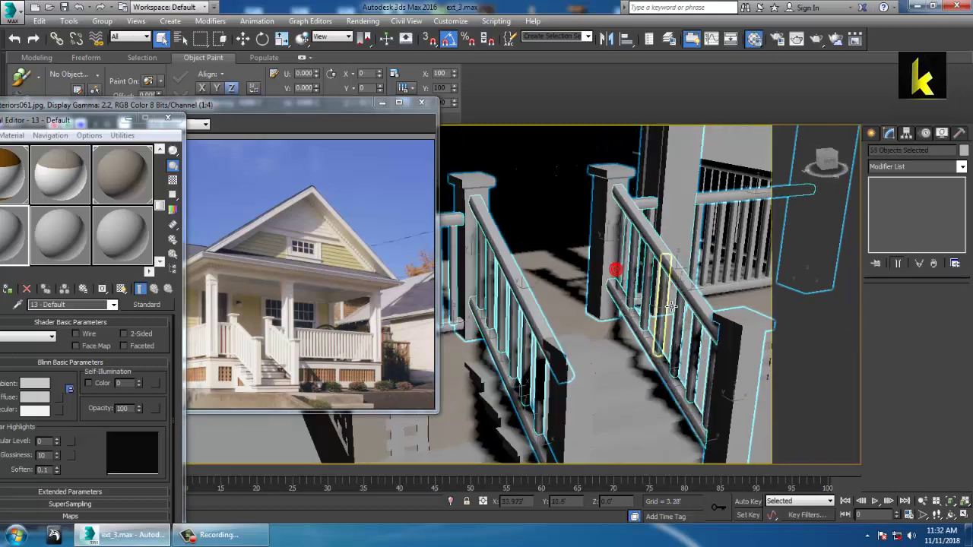
scroll(736, 289, down, 6)
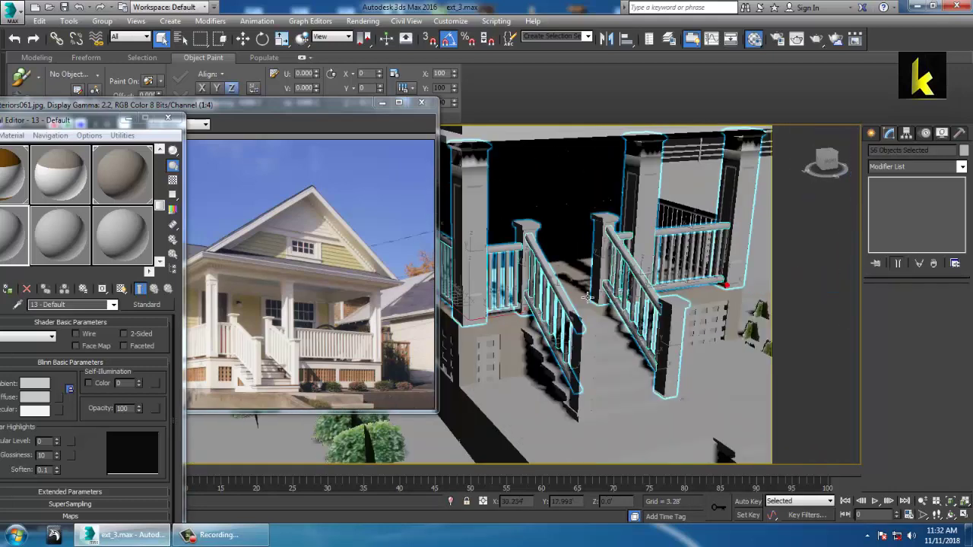
Change the 13 - Default material to VRayMtl with a white 255, 255, 255 diffuse colour and apply it to the selection.
drag(10, 230, 179, 309)
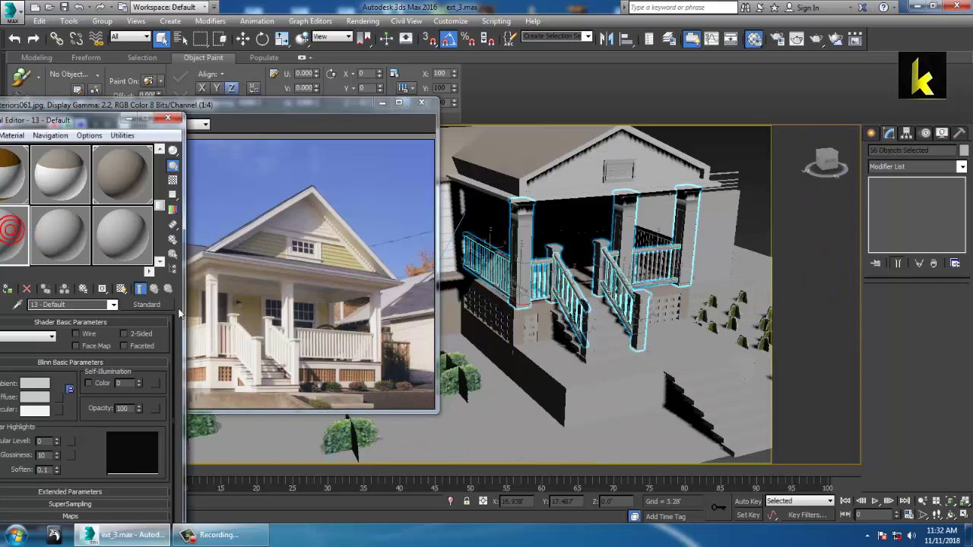
click(141, 305)
scroll(445, 346, down, 1)
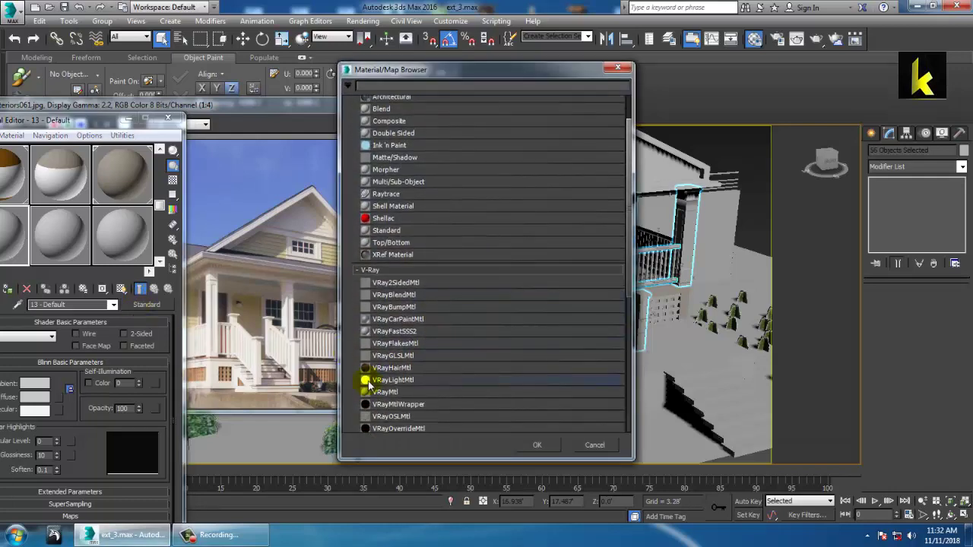
double_click(386, 392)
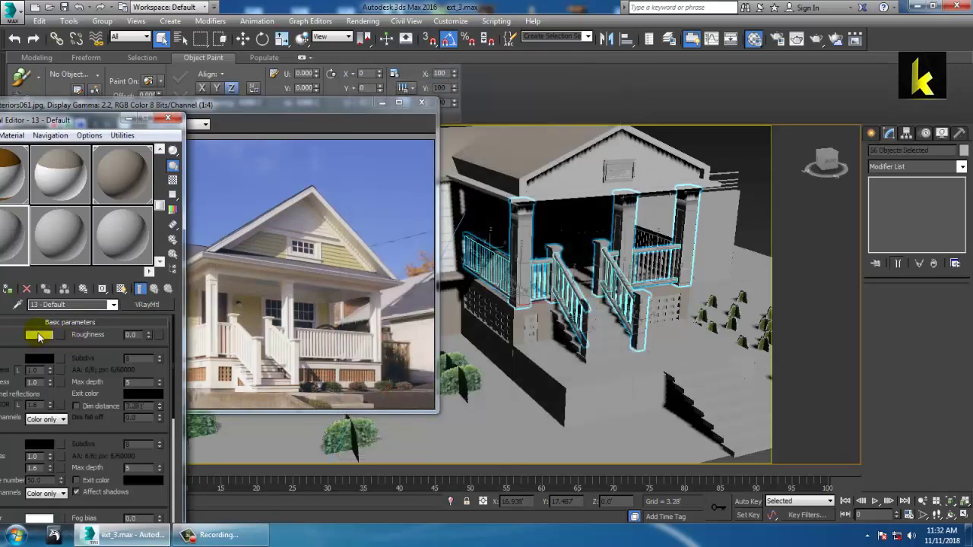
click(38, 335)
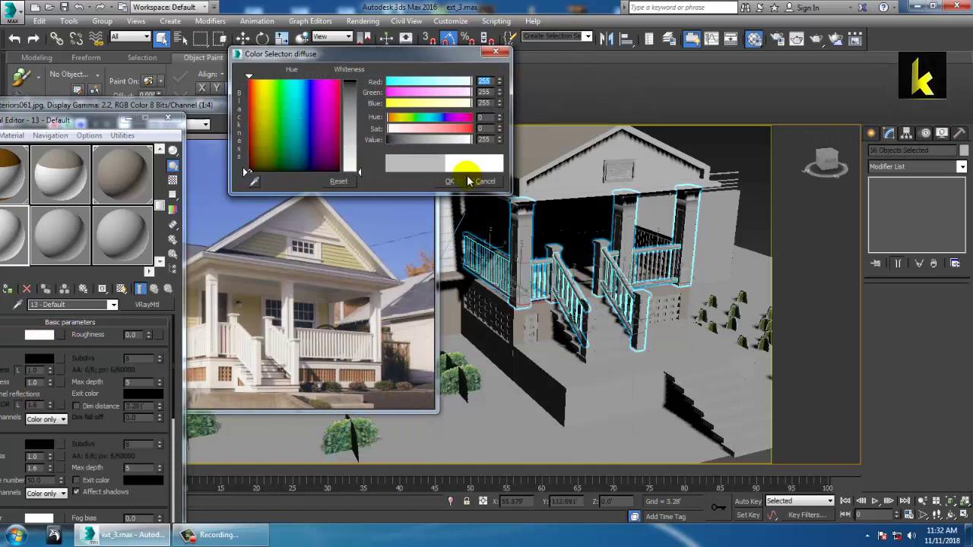
click(454, 181)
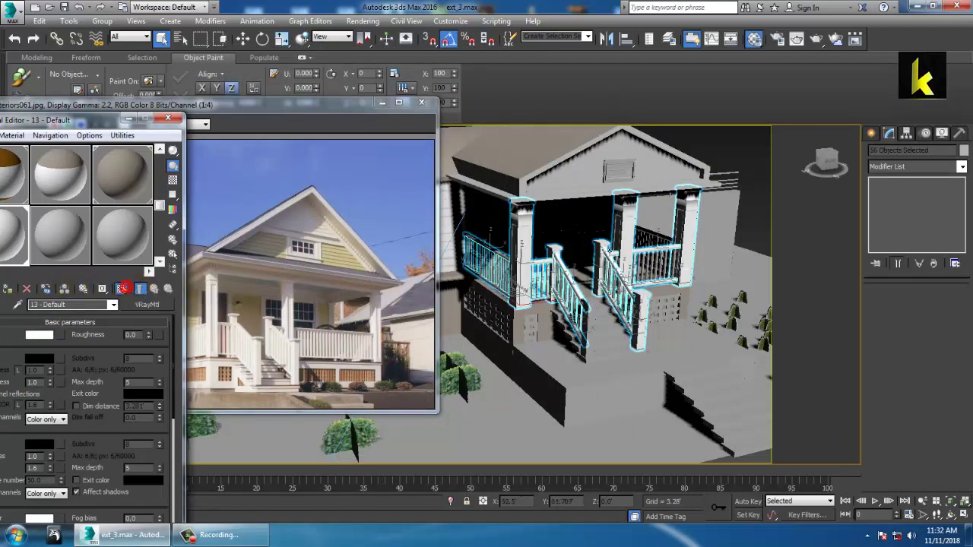
Assign the white 13 - Default material to the remaining grey newel post at the foot of the stairs.
alt+middle_drag(721, 330, 706, 308)
scroll(546, 303, up, 5)
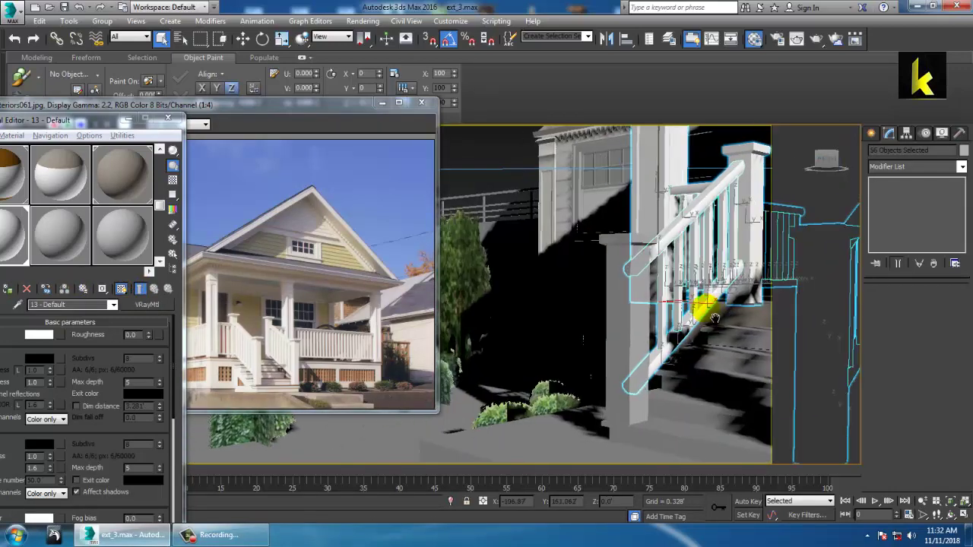
click(640, 314)
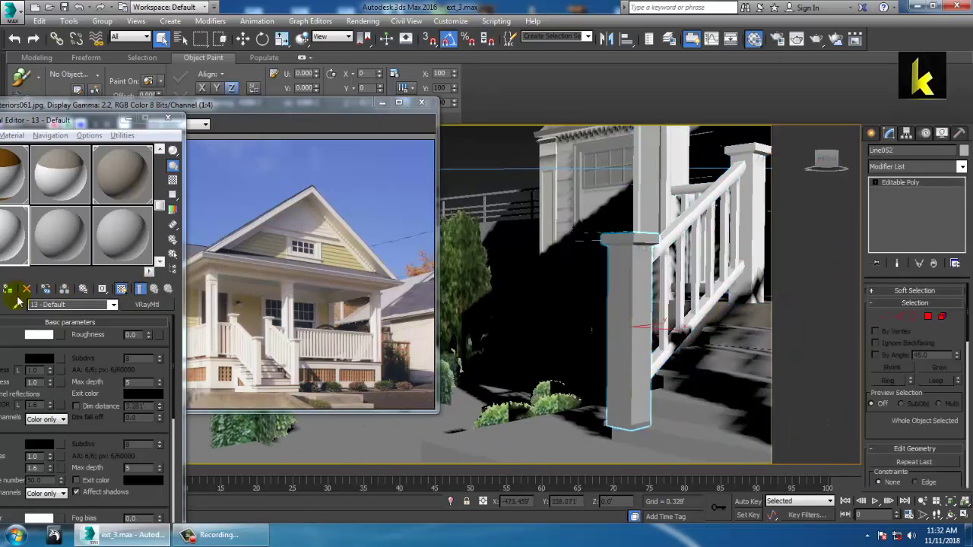
alt+middle_drag(612, 337, 576, 357)
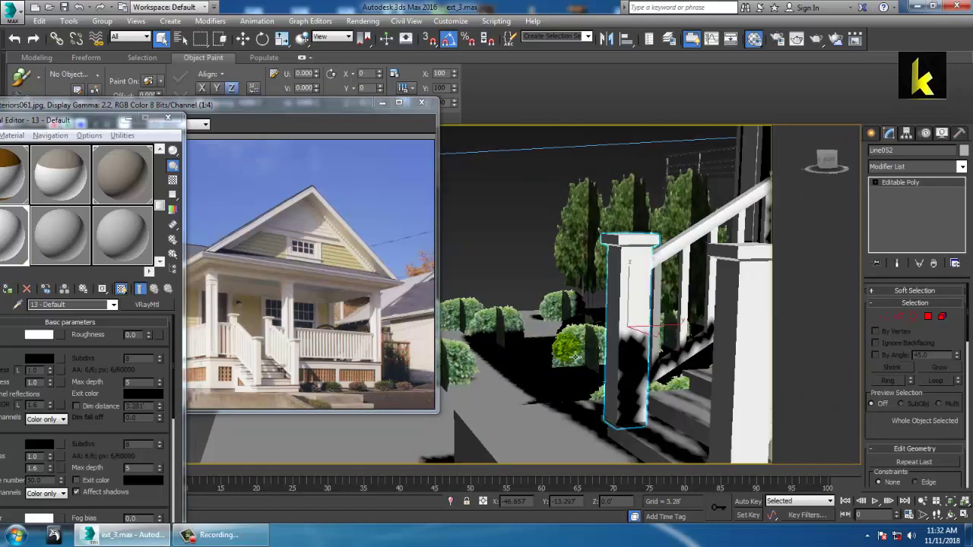
Select the baluster beside the bottom newel post and minimize the reference photo to uncover the front porch railing.
click(665, 300)
alt+middle_drag(665, 299, 725, 334)
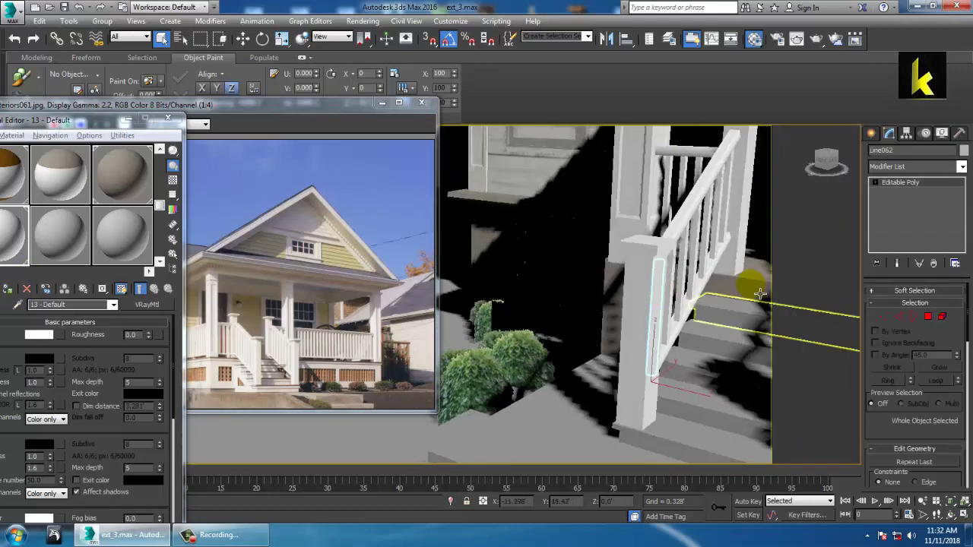
middle_drag(755, 294, 348, 303)
alt+middle_drag(660, 307, 703, 326)
middle_drag(703, 325, 573, 344)
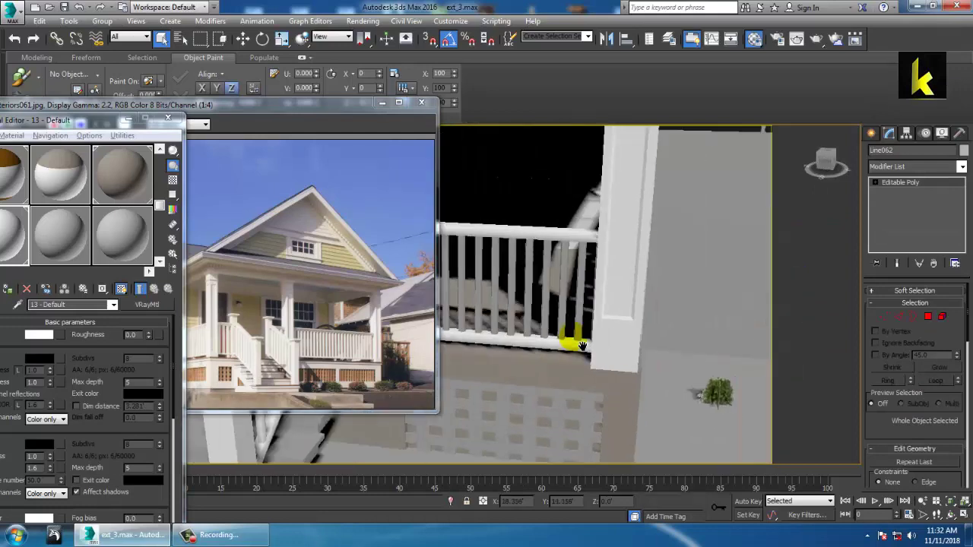
scroll(535, 256, up, 4)
alt+middle_drag(533, 255, 558, 250)
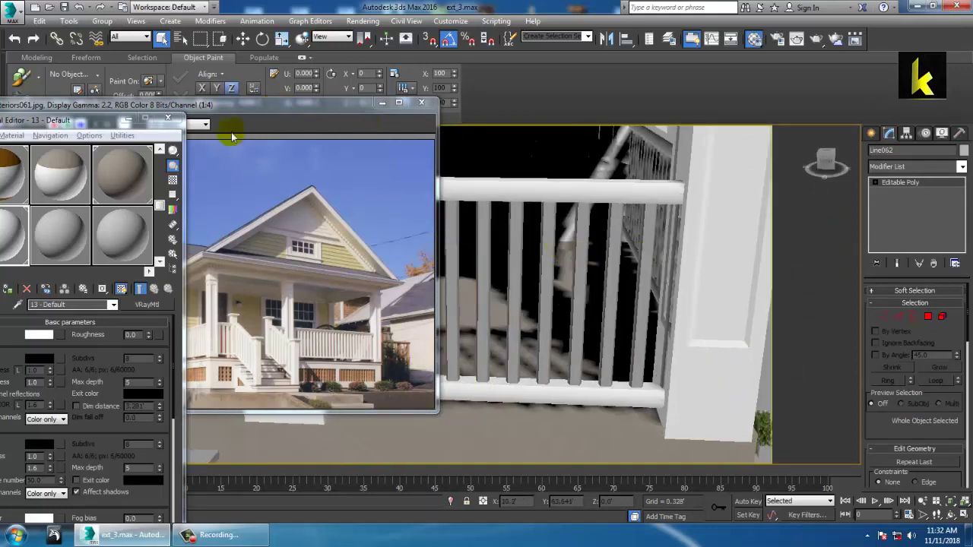
click(379, 103)
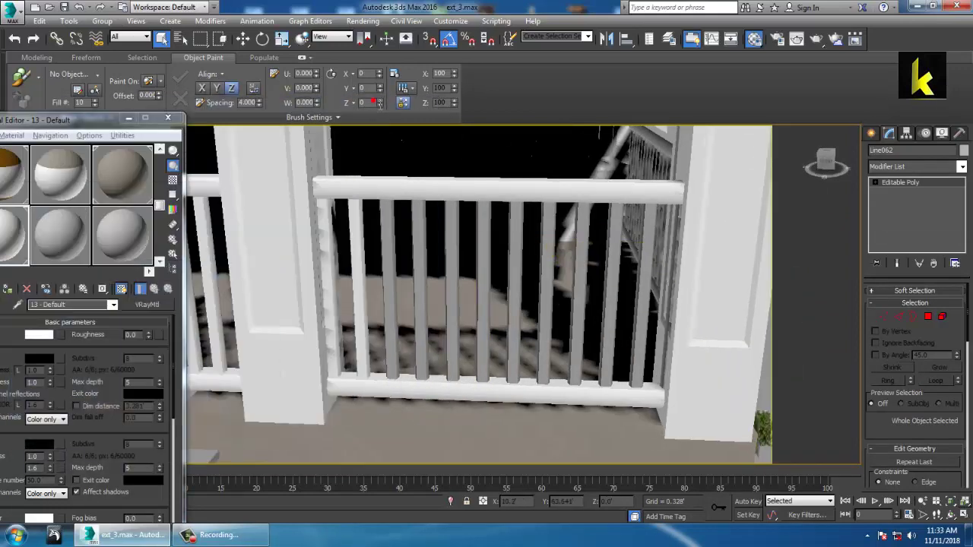
Add the front railing's grey balusters between the two columns, along with the corner column, to the selection.
click(401, 263)
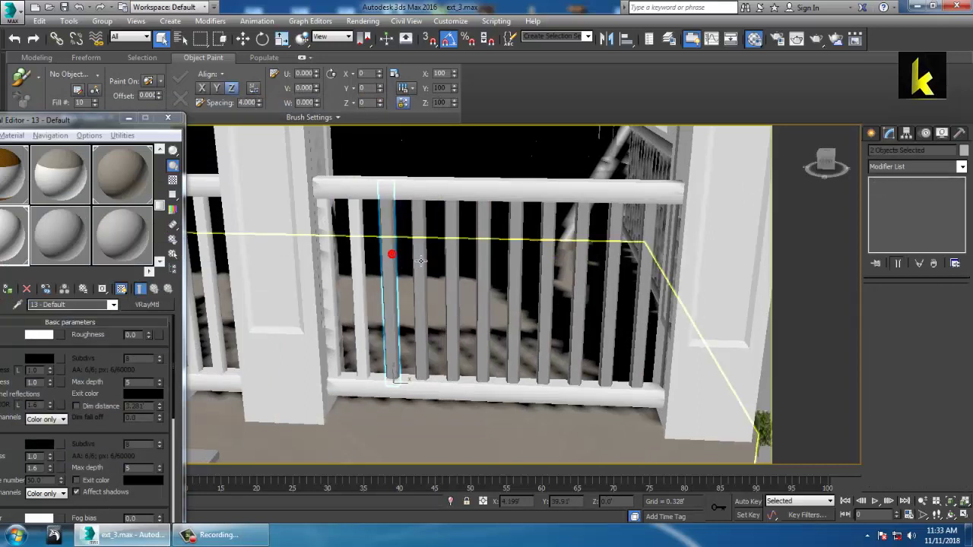
ctrl+click(420, 262)
ctrl+click(456, 267)
ctrl+click(493, 268)
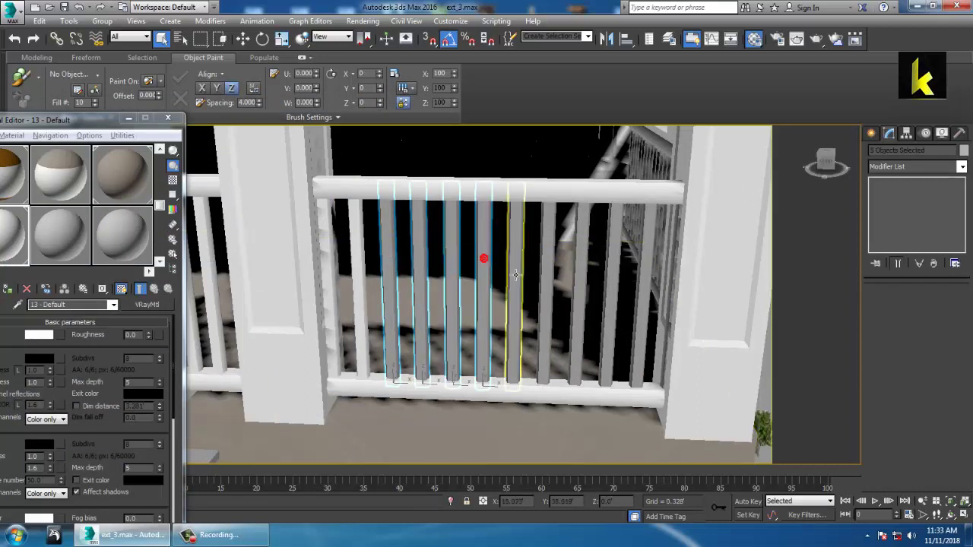
ctrl+click(521, 275)
ctrl+click(551, 273)
ctrl+click(612, 281)
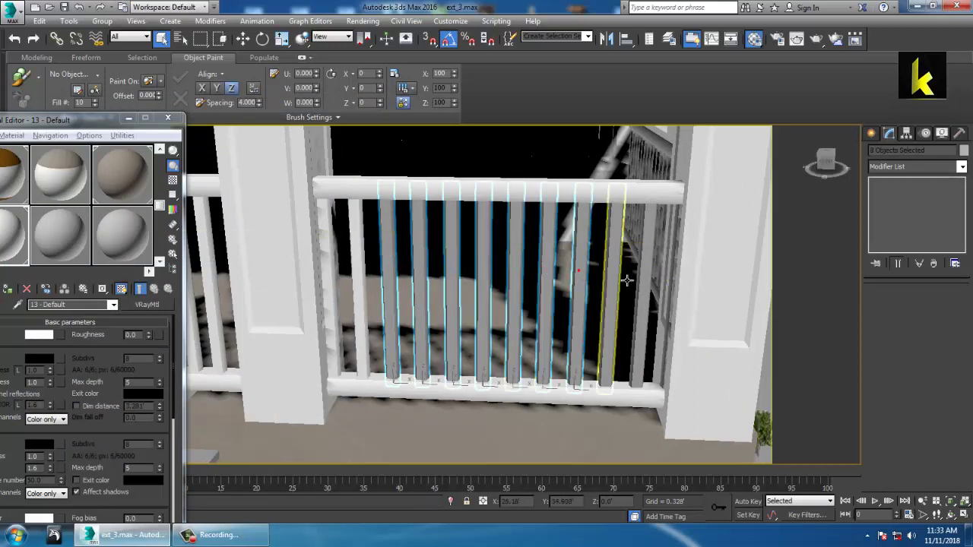
ctrl+click(631, 279)
ctrl+click(646, 280)
ctrl+click(703, 282)
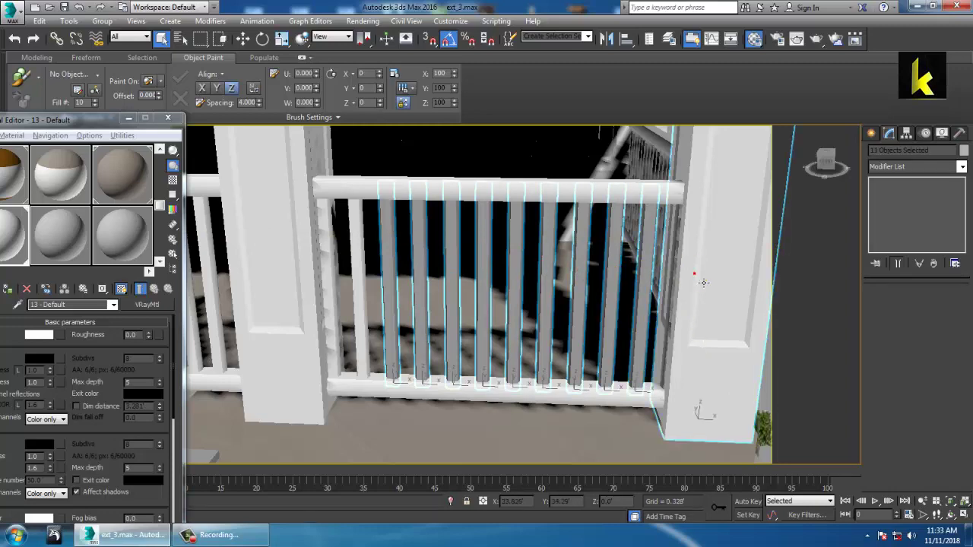
Add the far side railing's top rail and the balusters nearest the corner column to the selection.
scroll(704, 283, down, 3)
alt+middle_drag(684, 292, 337, 289)
ctrl+click(473, 203)
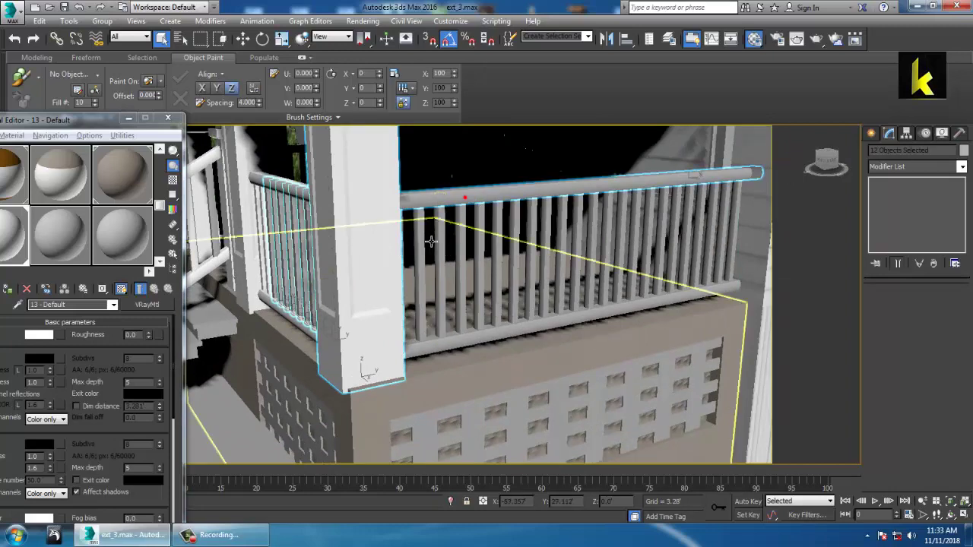
ctrl+click(421, 258)
ctrl+click(462, 240)
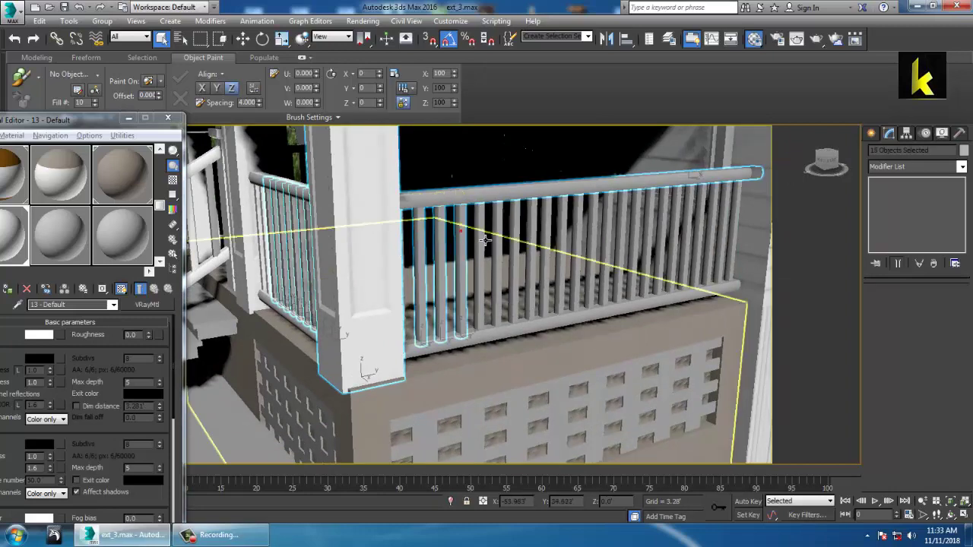
ctrl+click(480, 239)
ctrl+click(512, 237)
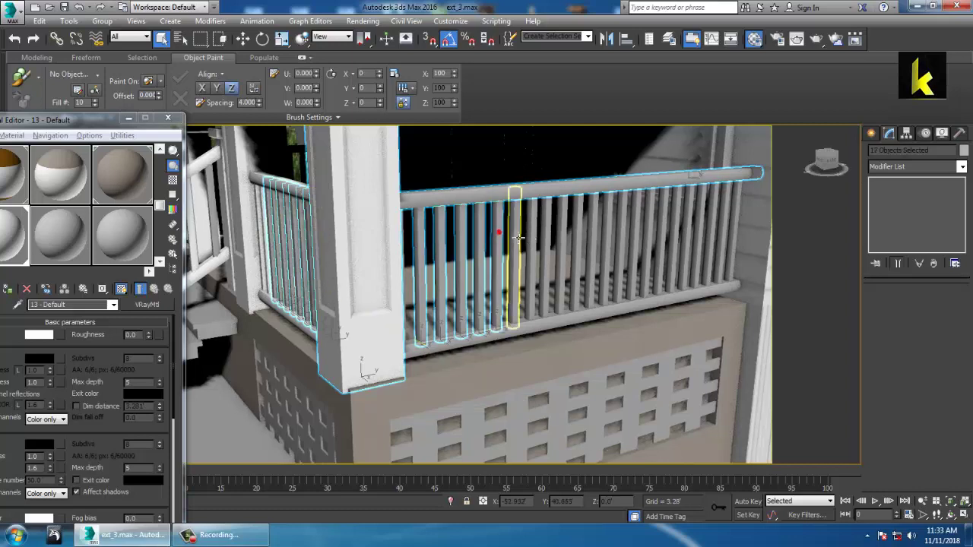
ctrl+click(523, 237)
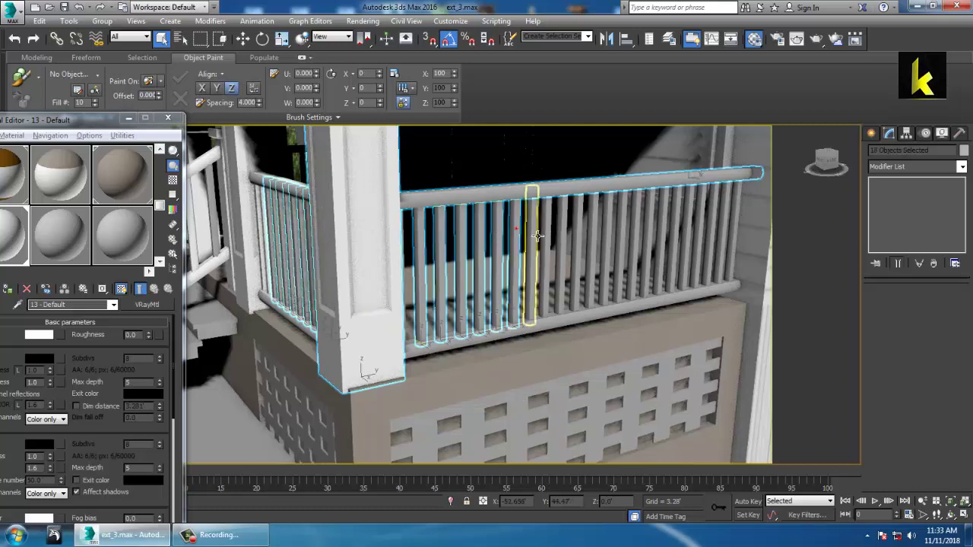
Extend the selection with the far side railing's remaining balusters up to the house wall and its bottom rail.
ctrl+click(580, 225)
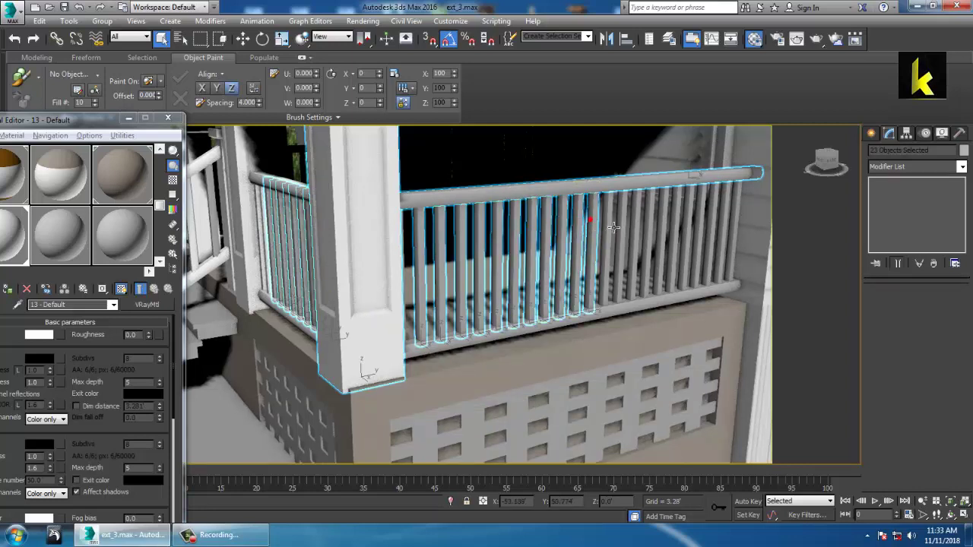
ctrl+click(615, 225)
ctrl+click(625, 219)
ctrl+click(637, 214)
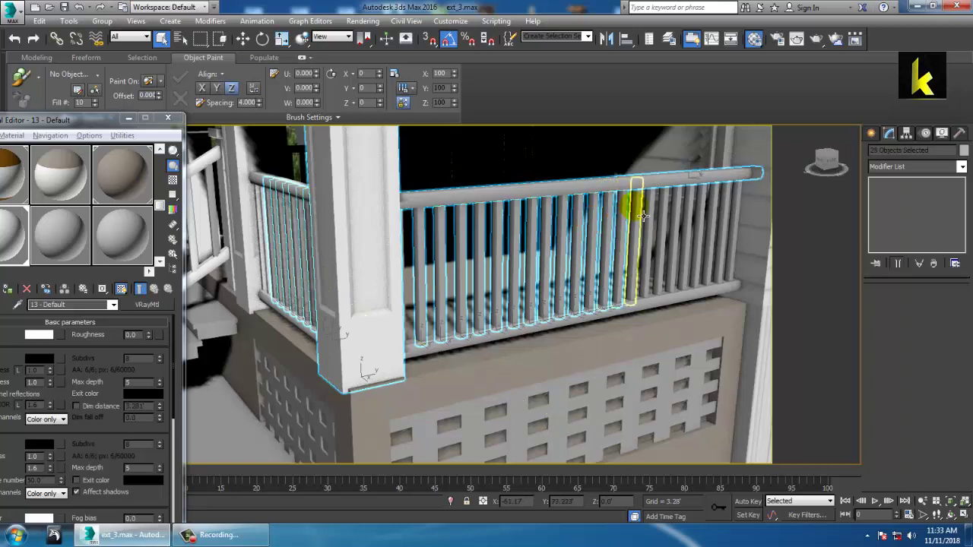
ctrl+click(669, 217)
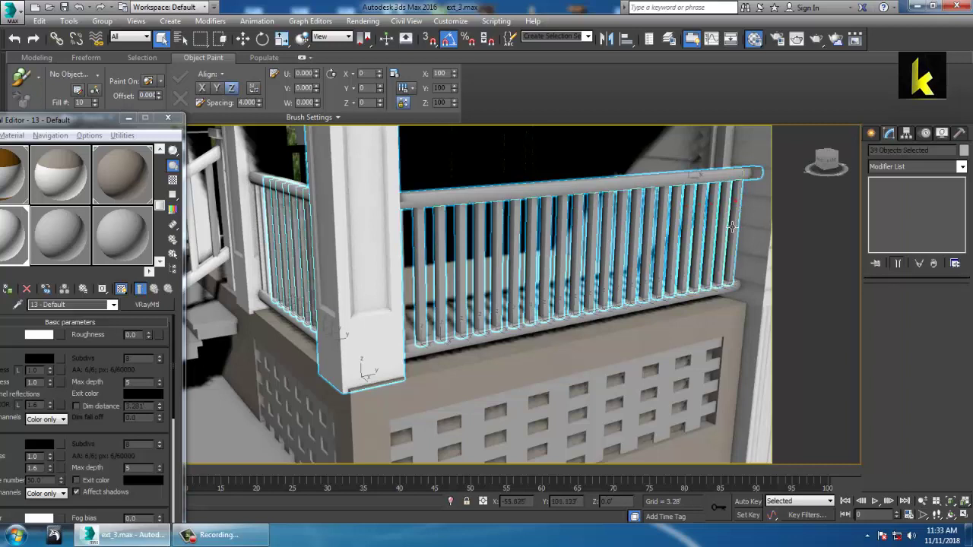
ctrl+click(692, 310)
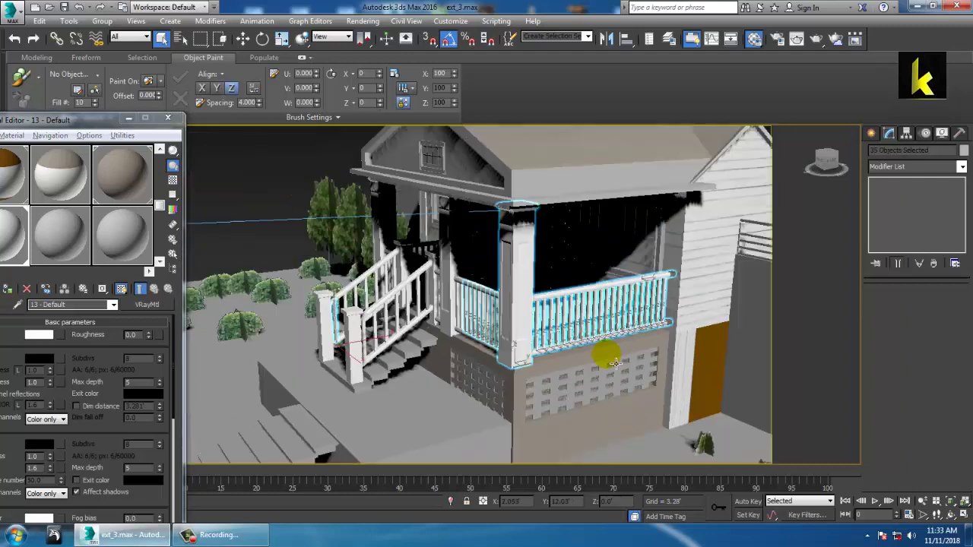
Assign the white 13 - Default material to the selected railing parts and clear the selection.
scroll(603, 352, down, 5)
alt+middle_drag(602, 332, 647, 322)
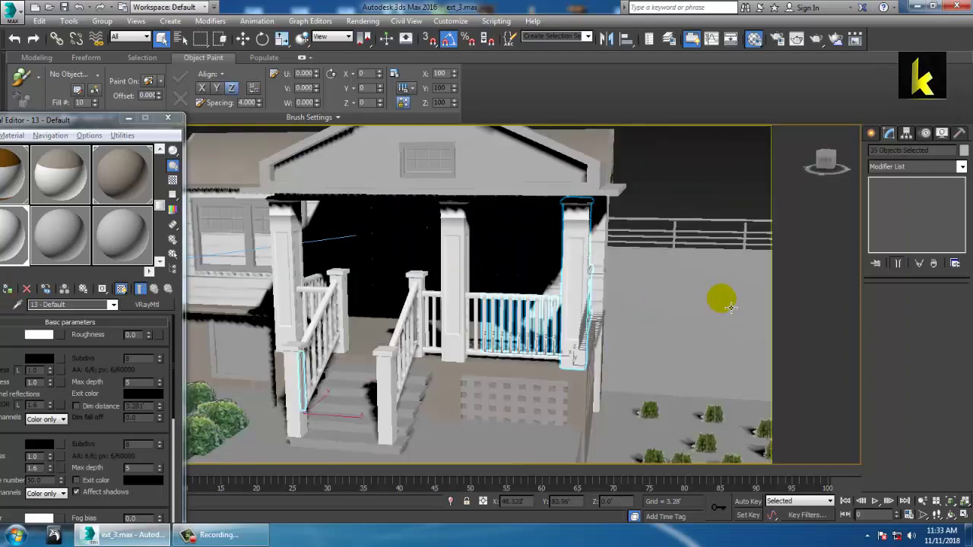
alt+middle_drag(582, 304, 645, 326)
click(705, 264)
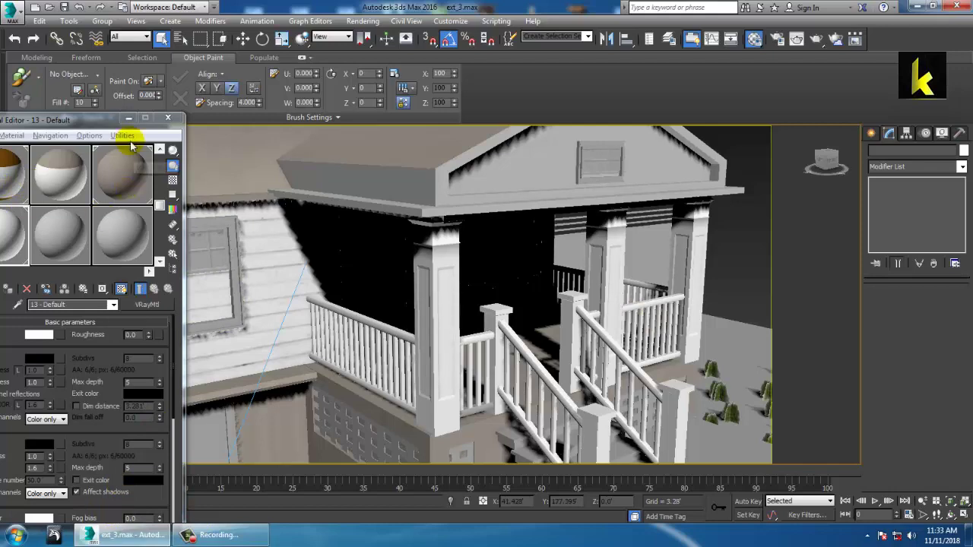
Minimize the Material Editor and restore the reference photo of the house.
click(129, 118)
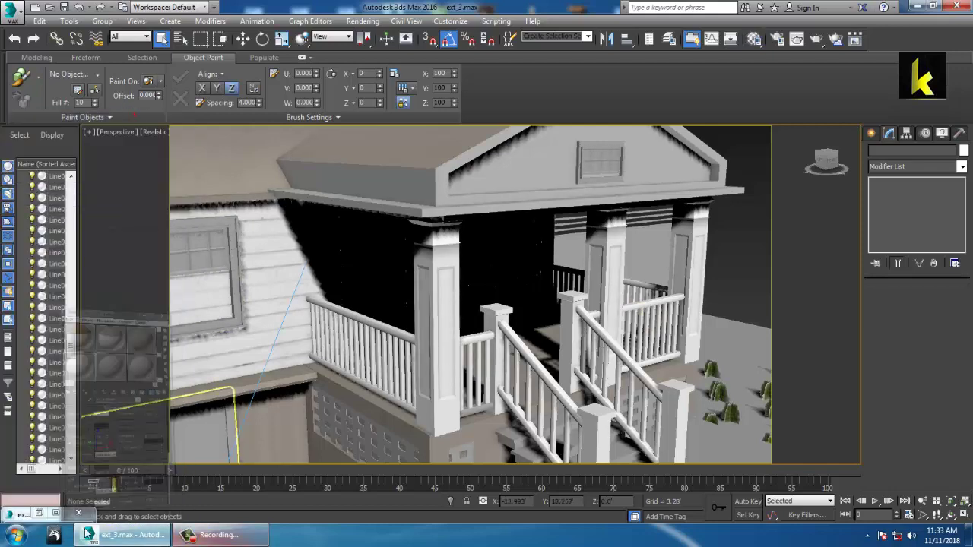
click(32, 511)
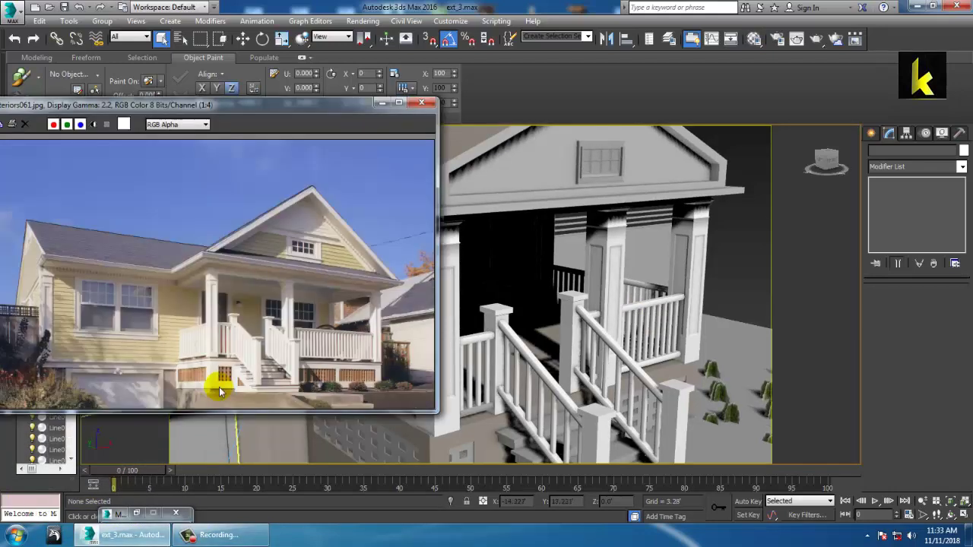
Select the double window on the front siding wall and select all of its polygons.
middle_drag(582, 295, 868, 283)
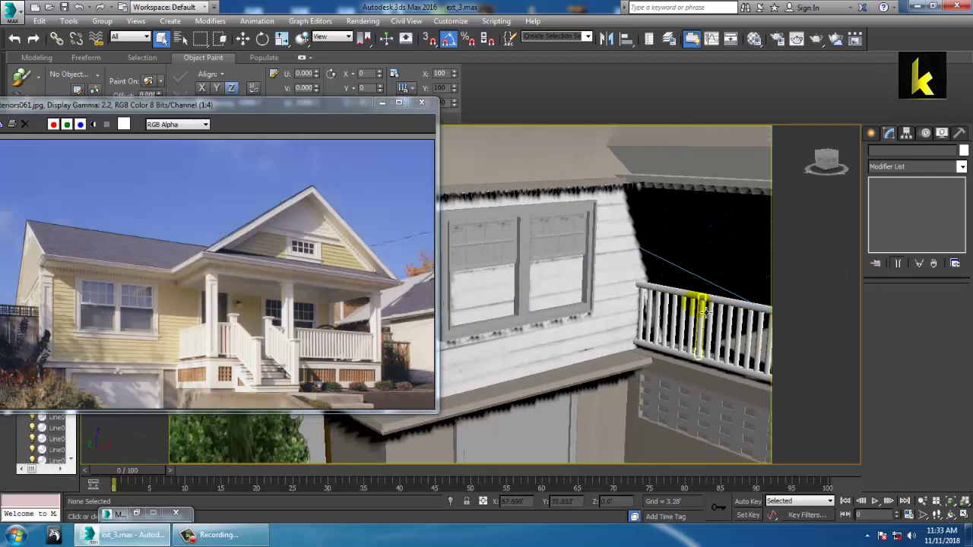
alt+middle_drag(707, 312, 586, 267)
click(588, 269)
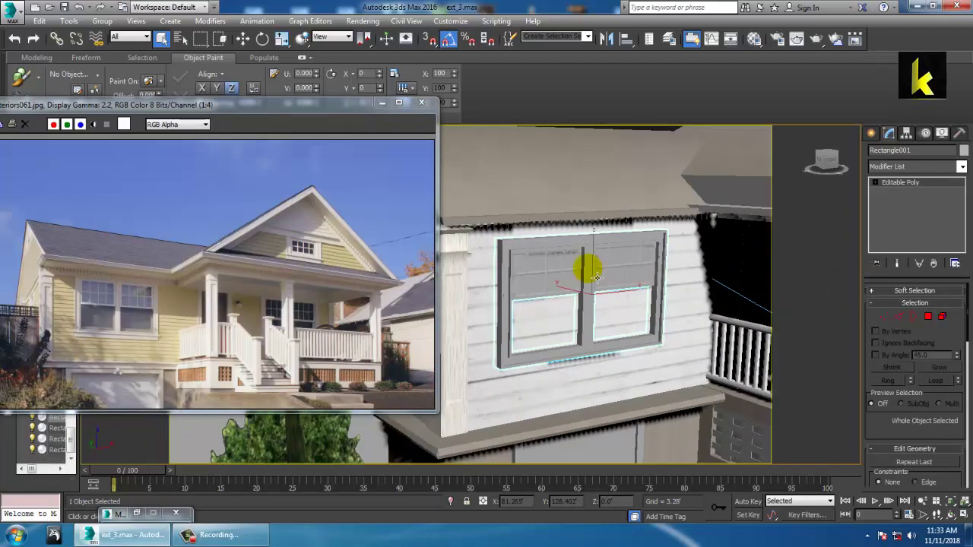
click(928, 318)
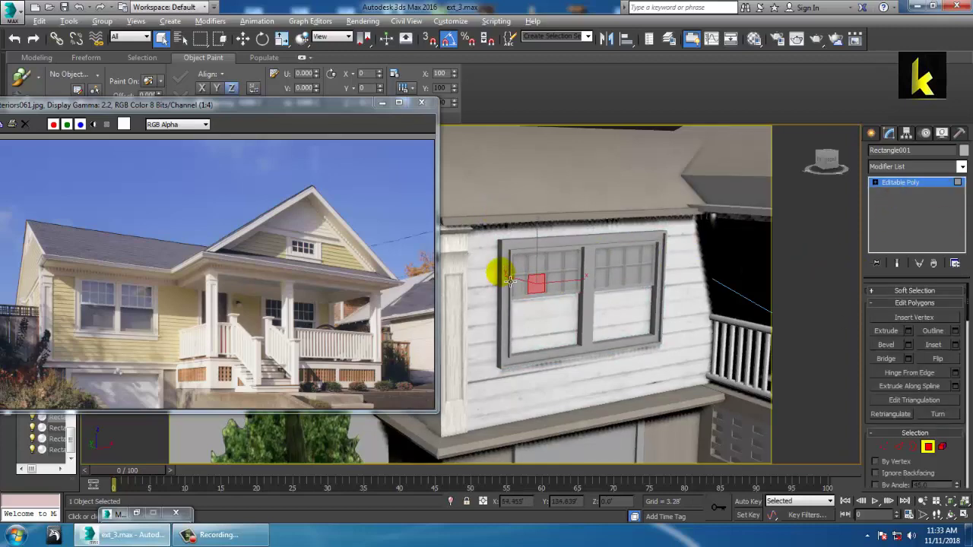
alt+middle_drag(510, 281, 482, 263)
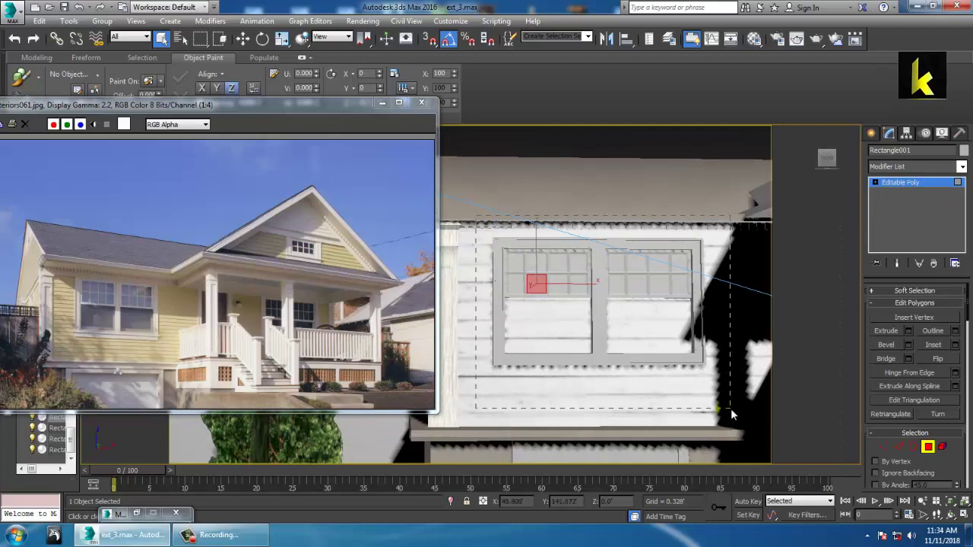
drag(731, 409, 731, 410)
In the Front view, remove the grid panes and center mullion from the polygon selection, keeping only the window's outer frame.
alt+middle_drag(660, 388, 639, 380)
key(alt+w)
right_click(659, 250)
key(alt+w)
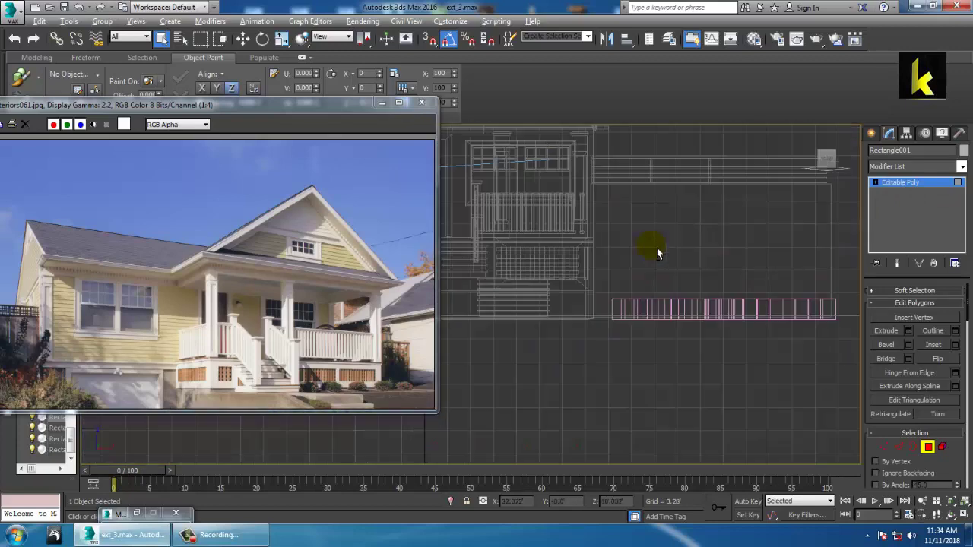
key(z)
scroll(717, 295, down, 4)
middle_drag(664, 256, 707, 311)
scroll(671, 304, up, 4)
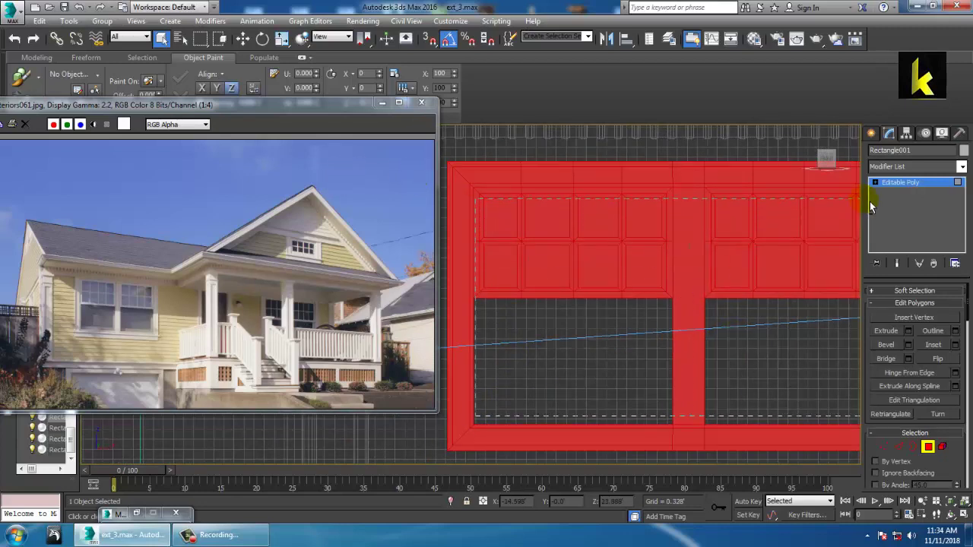
key(Delete)
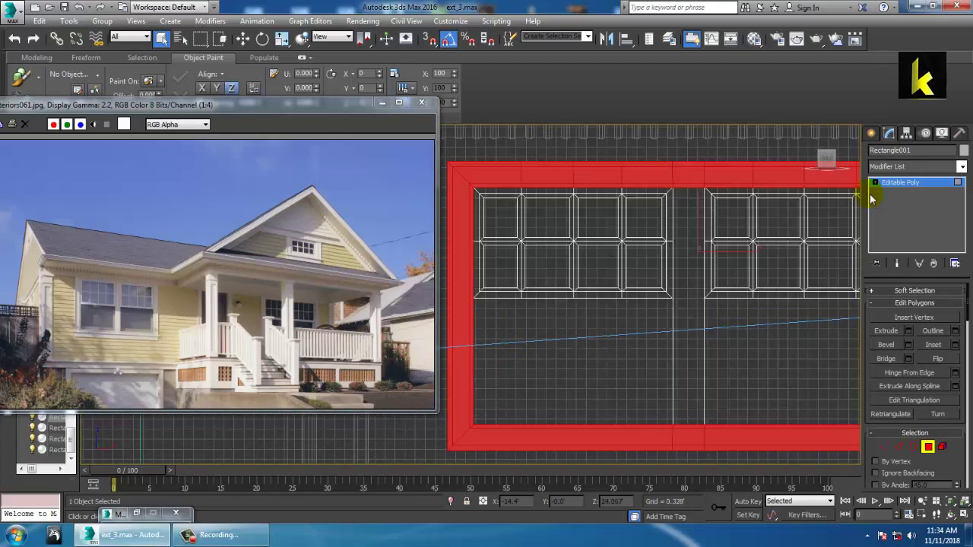
middle_drag(666, 260, 513, 268)
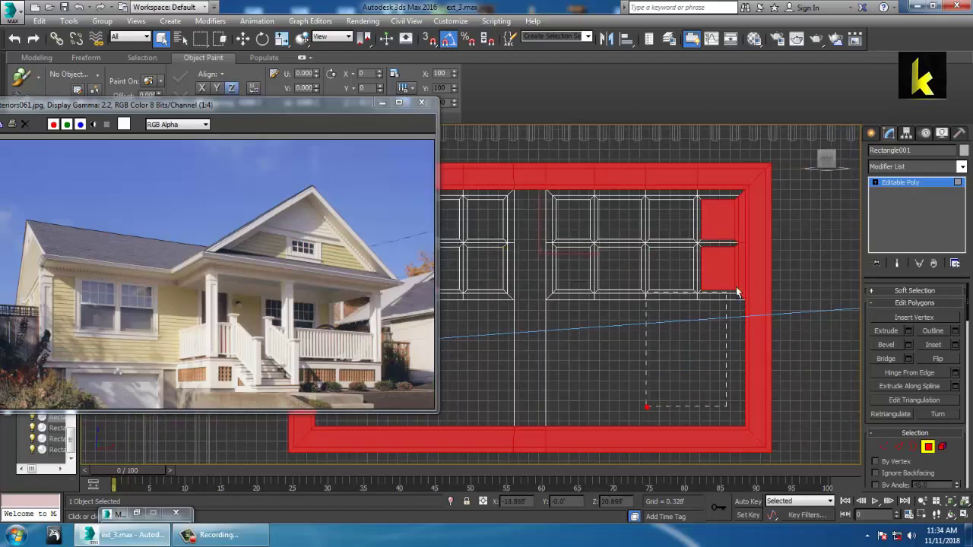
key(Delete)
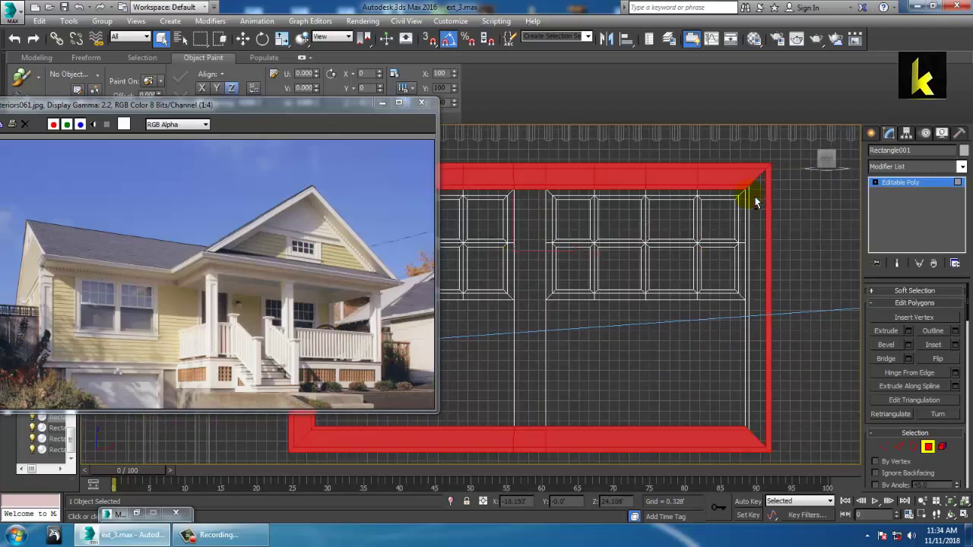
ctrl+click(749, 211)
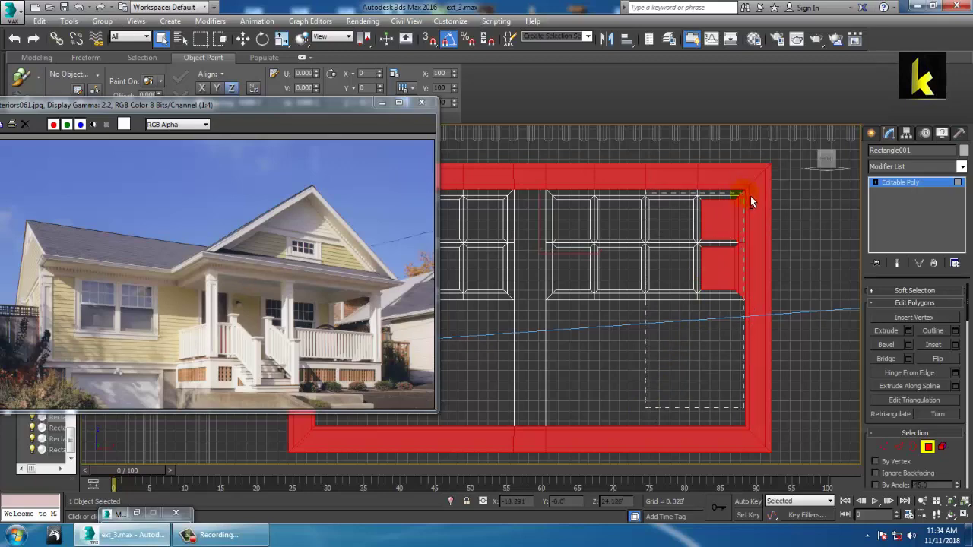
key(Delete)
In the Perspective view, add the center mullion and the frame's inner side faces to the polygon selection.
key(alt+w)
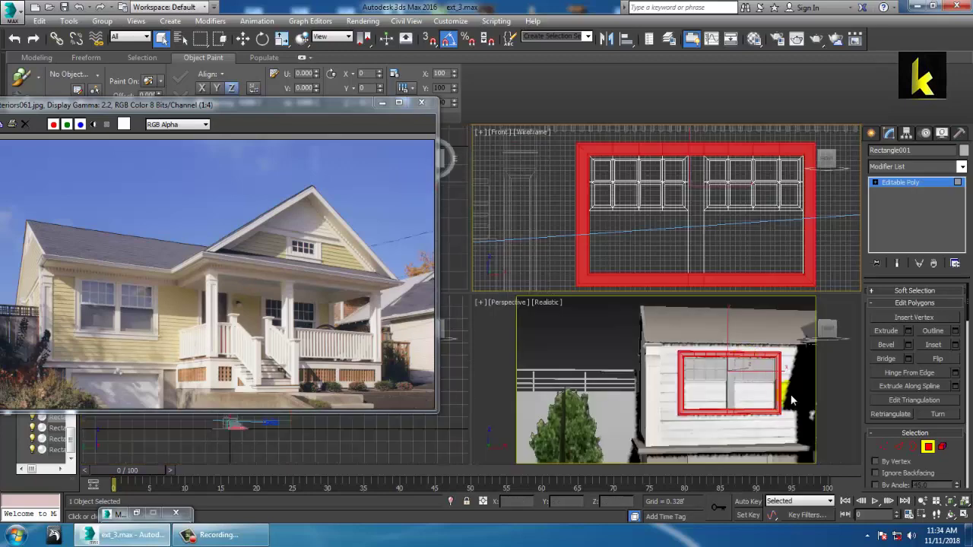
key(alt+w)
scroll(646, 307, up, 3)
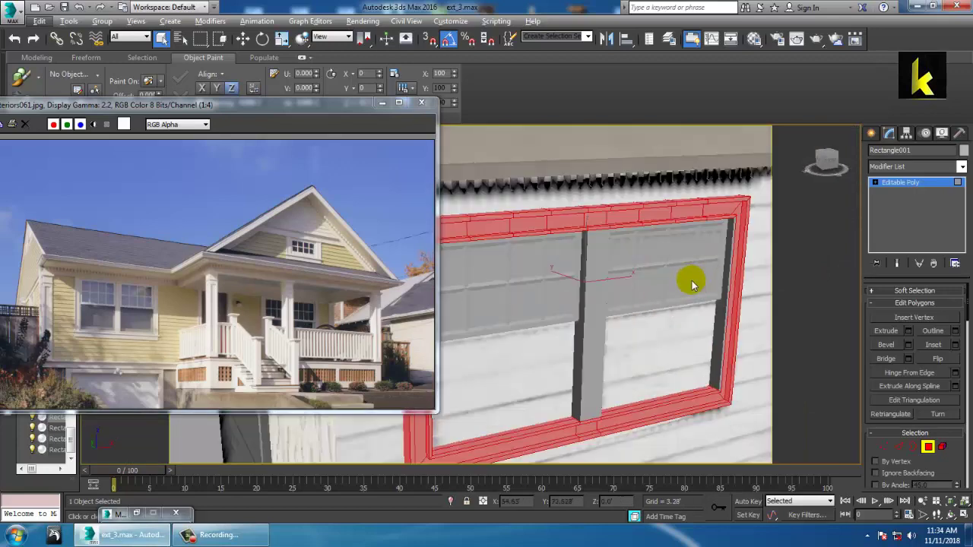
key(f)
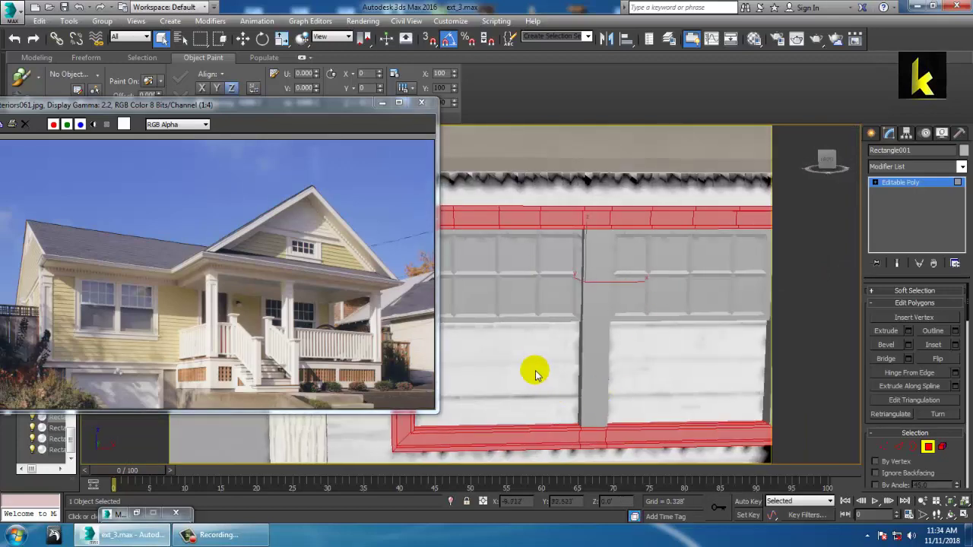
drag(650, 389, 648, 386)
alt+middle_drag(591, 309, 547, 271)
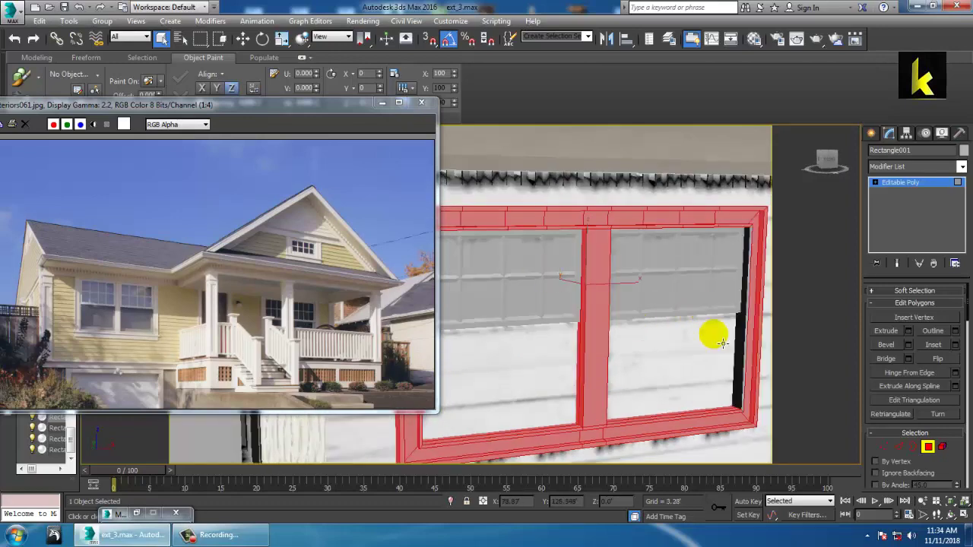
ctrl+click(743, 353)
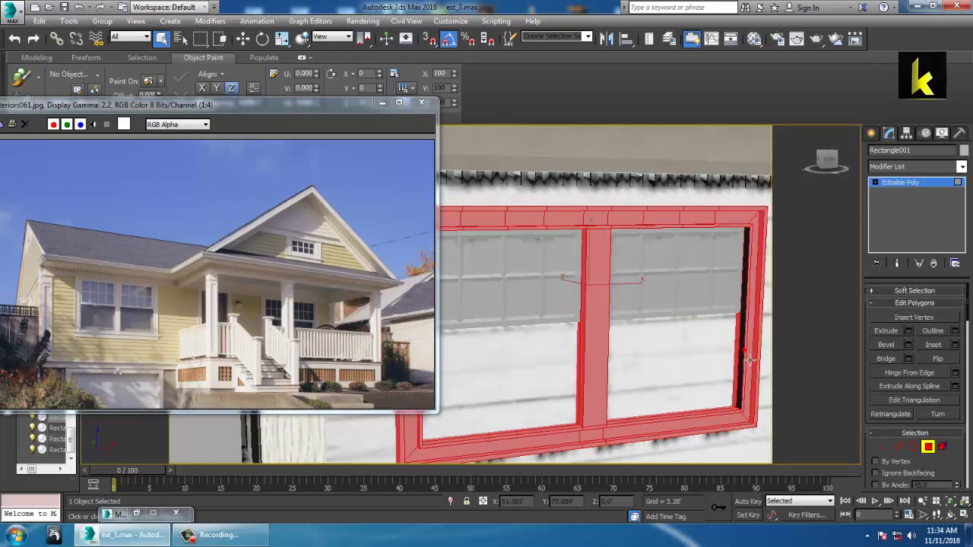
ctrl+click(748, 359)
Check the frame selection from both sides and assign the white 13 - Default material to it.
alt+middle_drag(708, 347, 656, 309)
middle_drag(586, 308, 609, 319)
alt+middle_drag(745, 311, 806, 302)
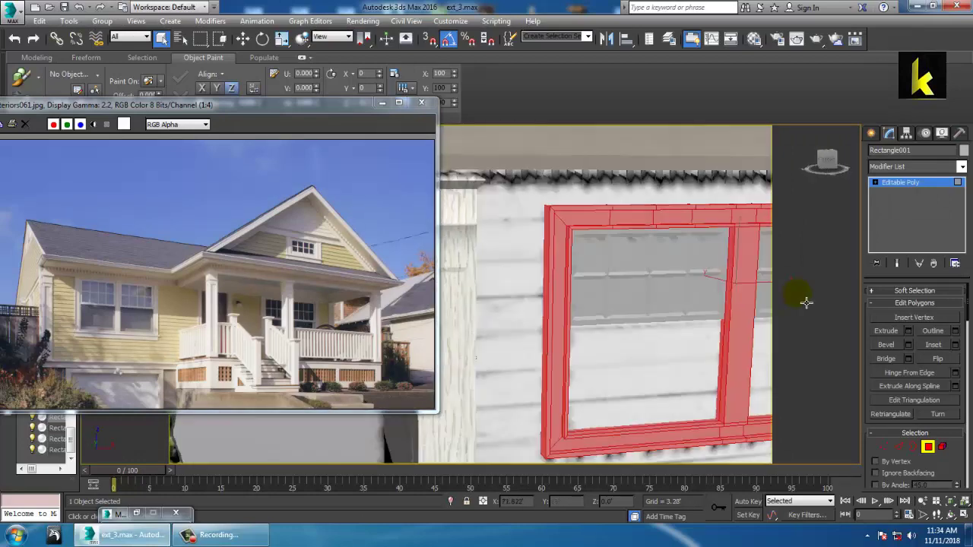
middle_drag(659, 292, 604, 342)
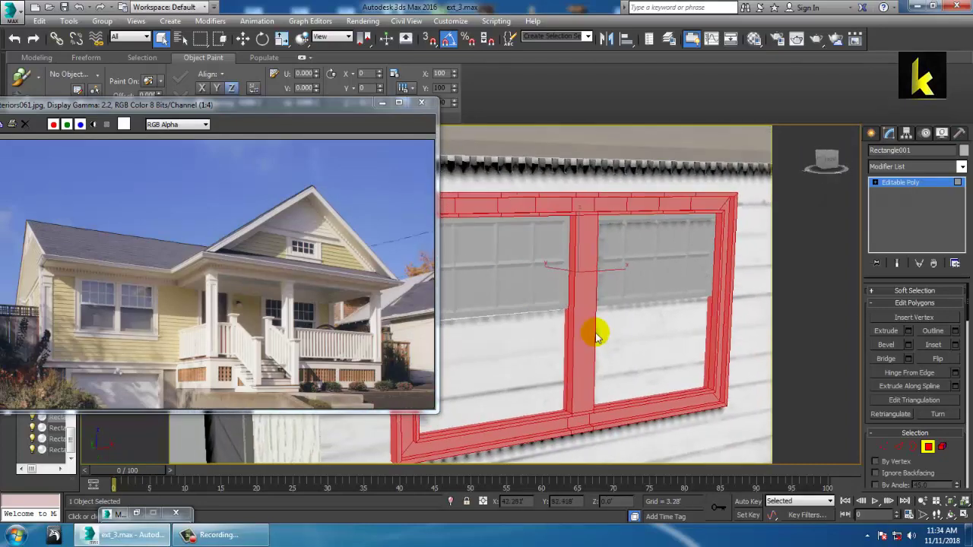
key(m)
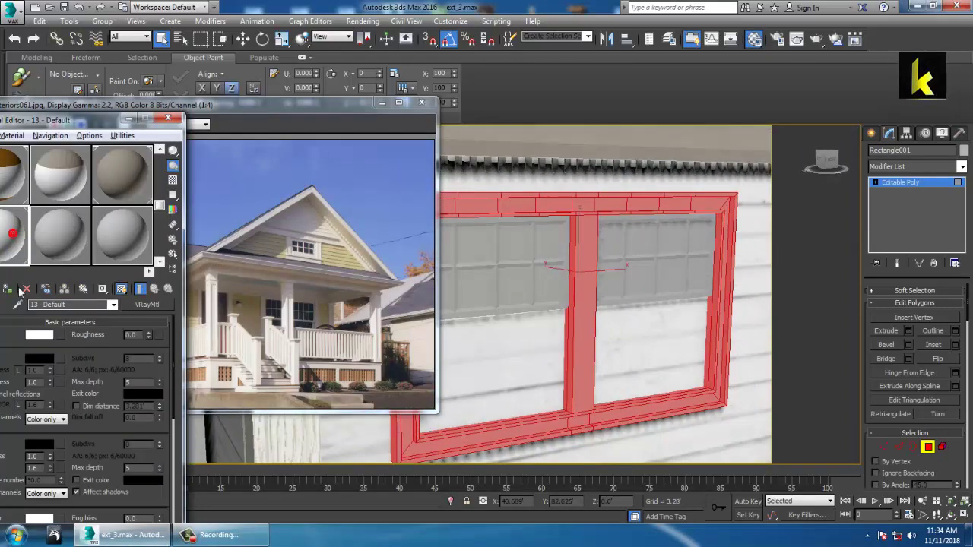
click(9, 289)
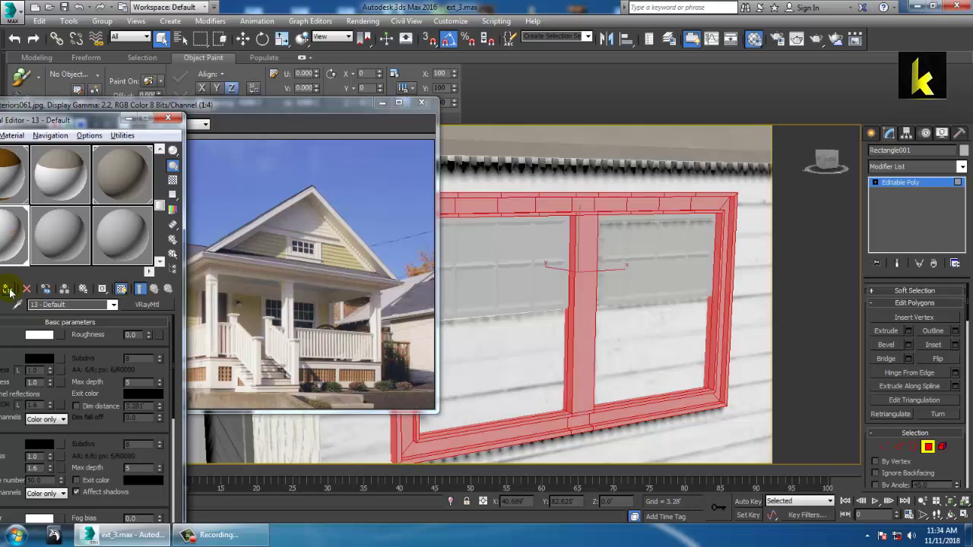
Select the window's two upper grid pane sections and change the unused 14 - Default material to VRayMtl.
click(577, 310)
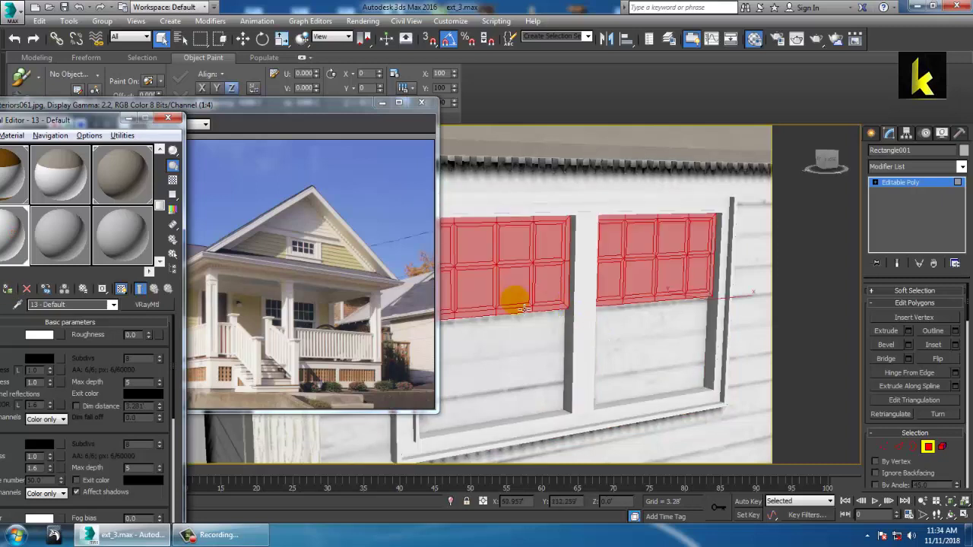
click(74, 224)
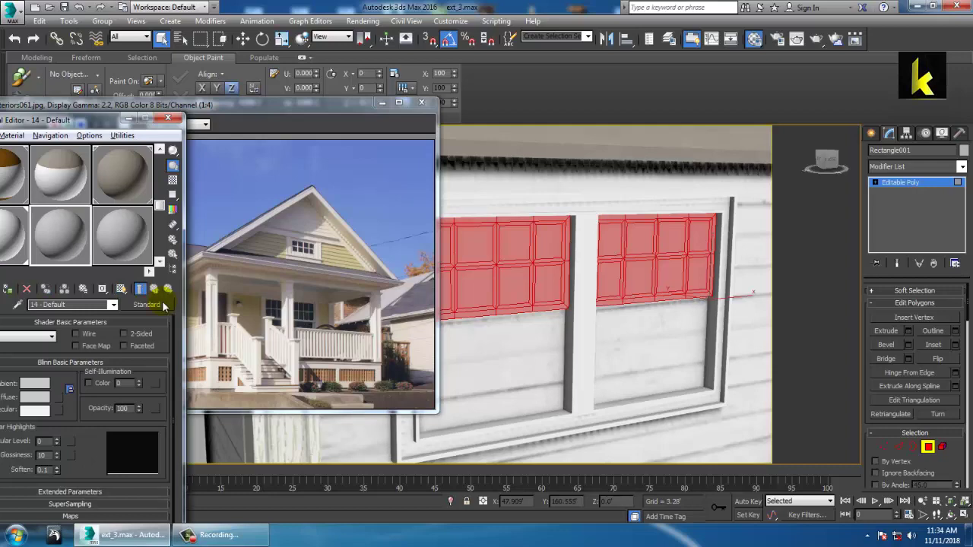
click(162, 304)
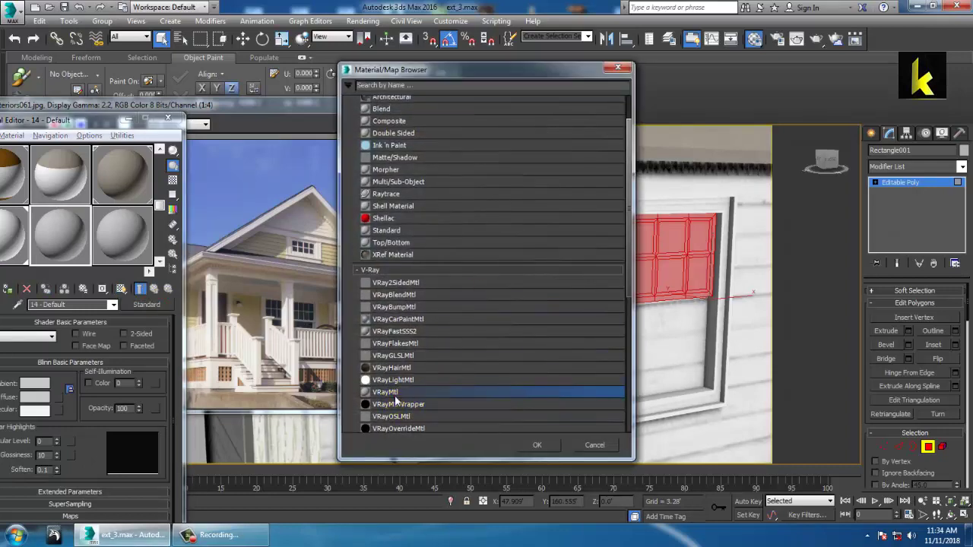
double_click(395, 393)
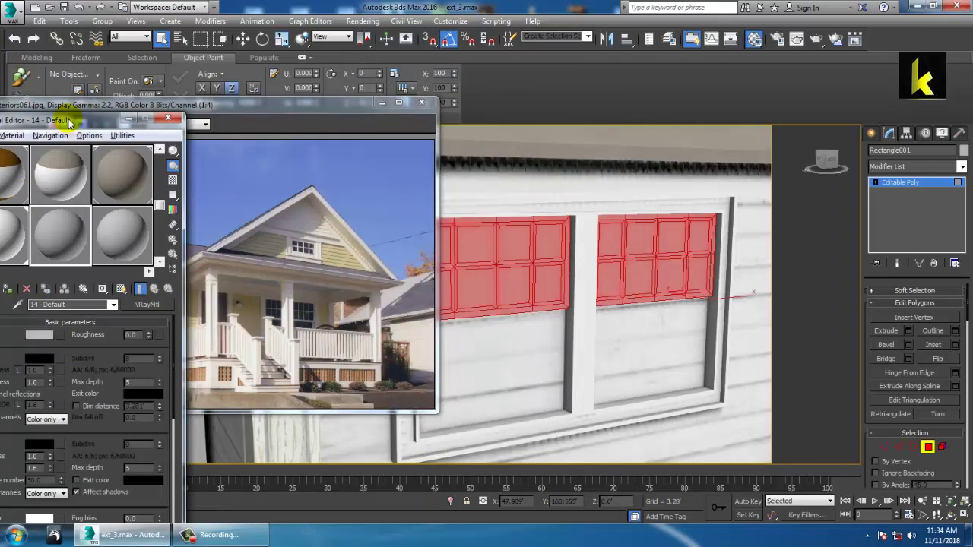
Give the 14 - Default material a grey refraction color of value 117 and a near-white reflection color.
drag(70, 119, 241, 70)
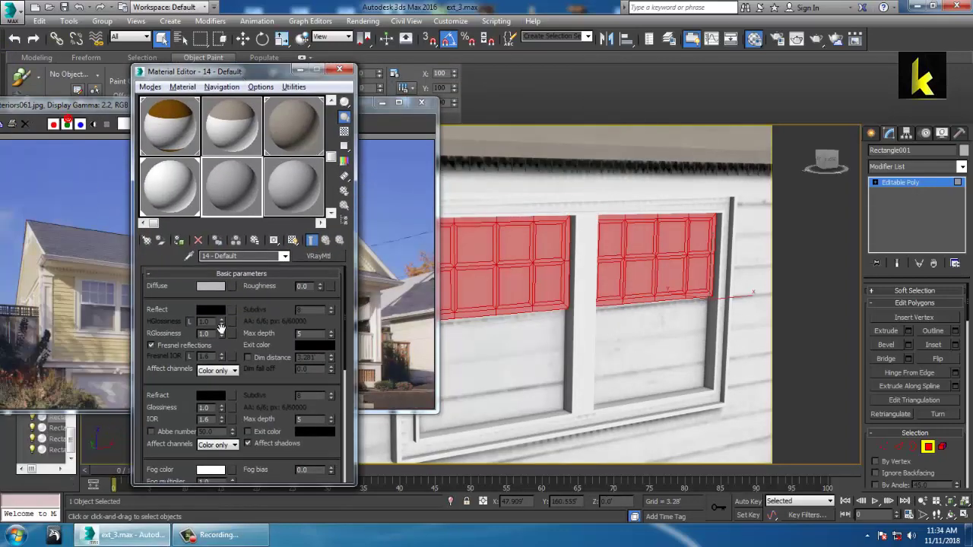
click(211, 396)
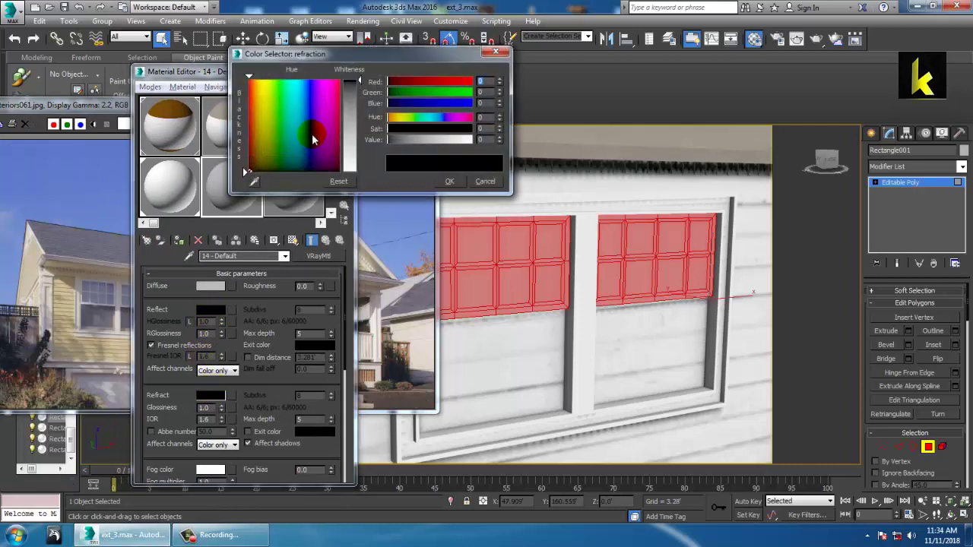
drag(358, 97, 357, 121)
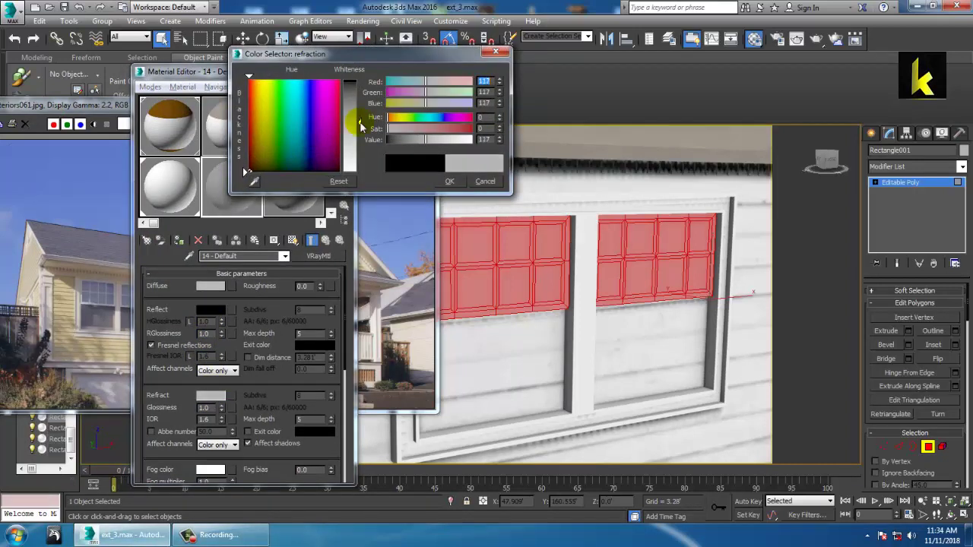
click(452, 182)
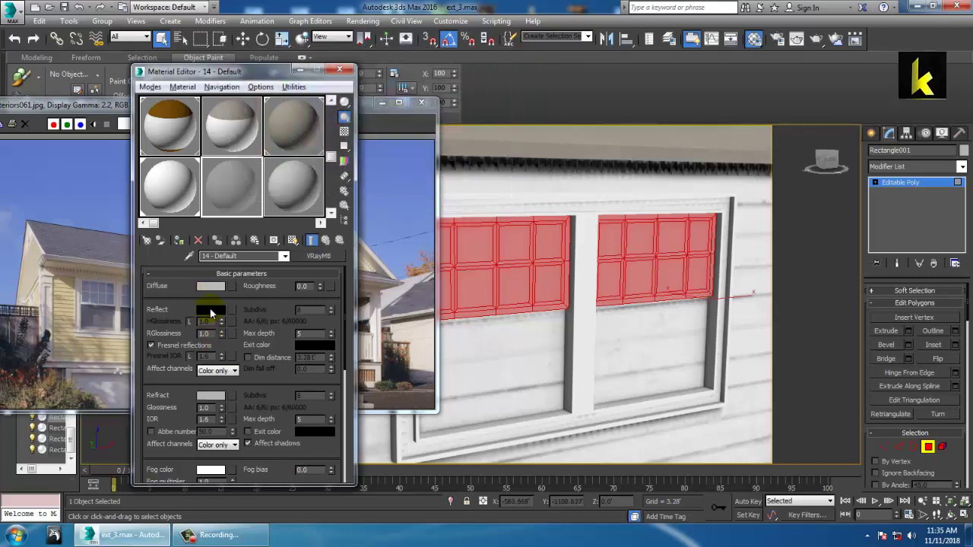
click(211, 312)
drag(359, 81, 360, 150)
click(451, 182)
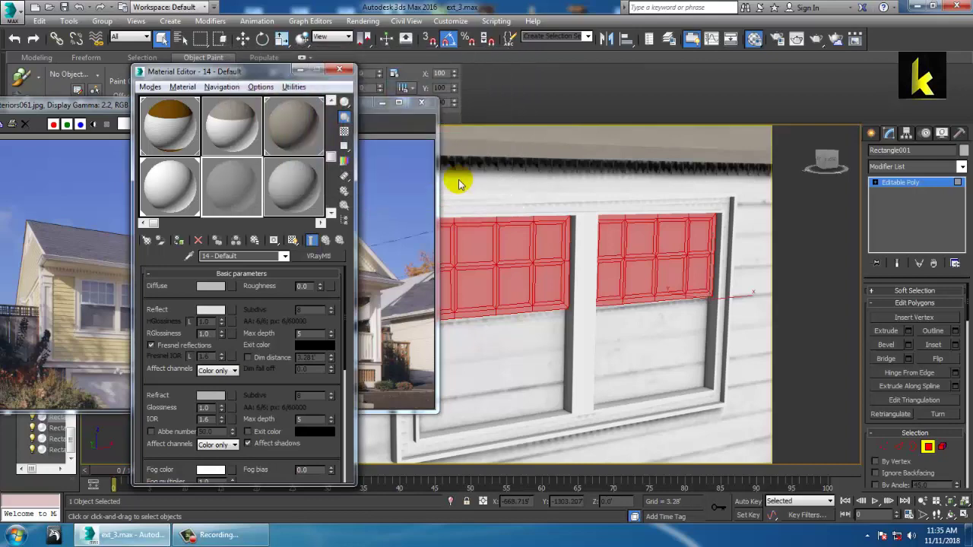
Assign 14 - Default to the selected grid panes, minimize the Material Editor and leave polygon editing.
click(179, 242)
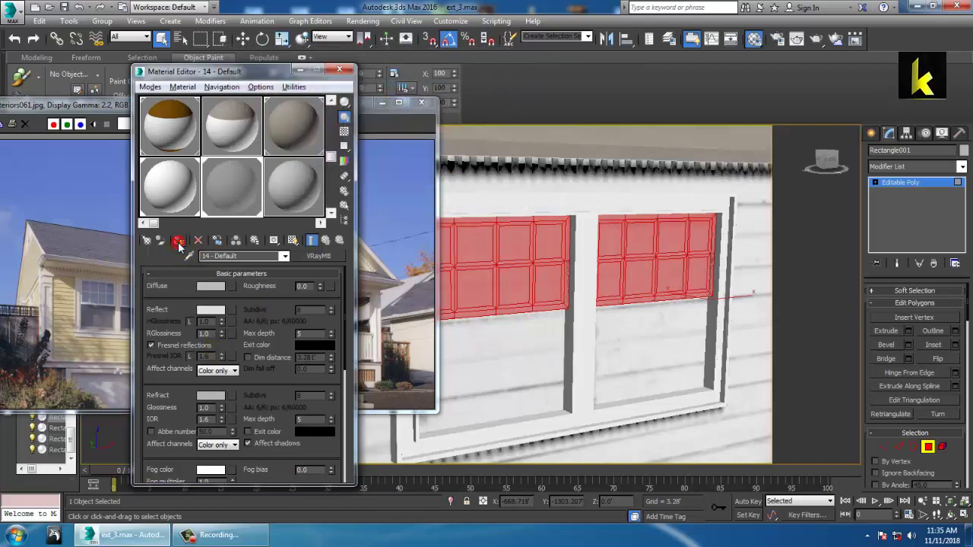
click(302, 70)
click(912, 182)
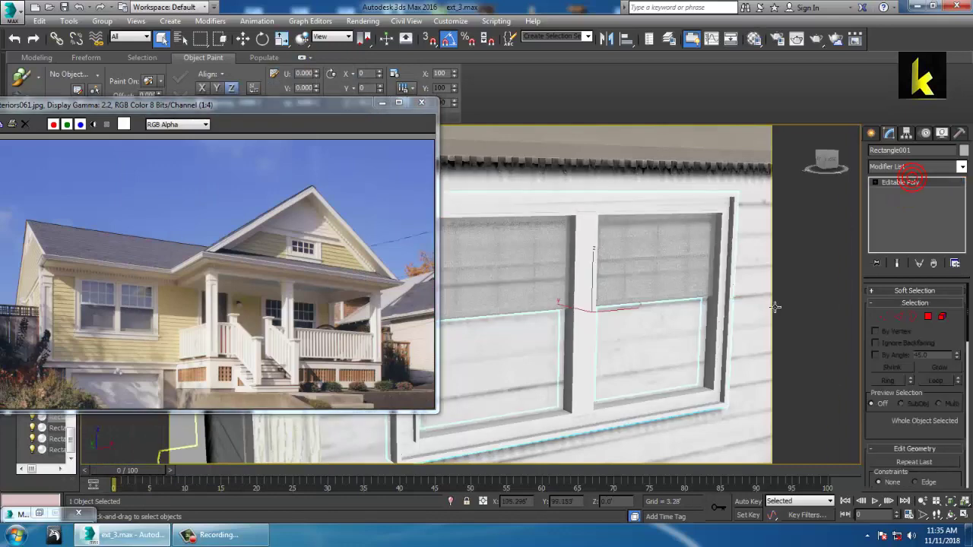
Select the garage door below the window and assign the white 13 - Default material to it.
scroll(688, 306, down, 10)
scroll(570, 349, up, 8)
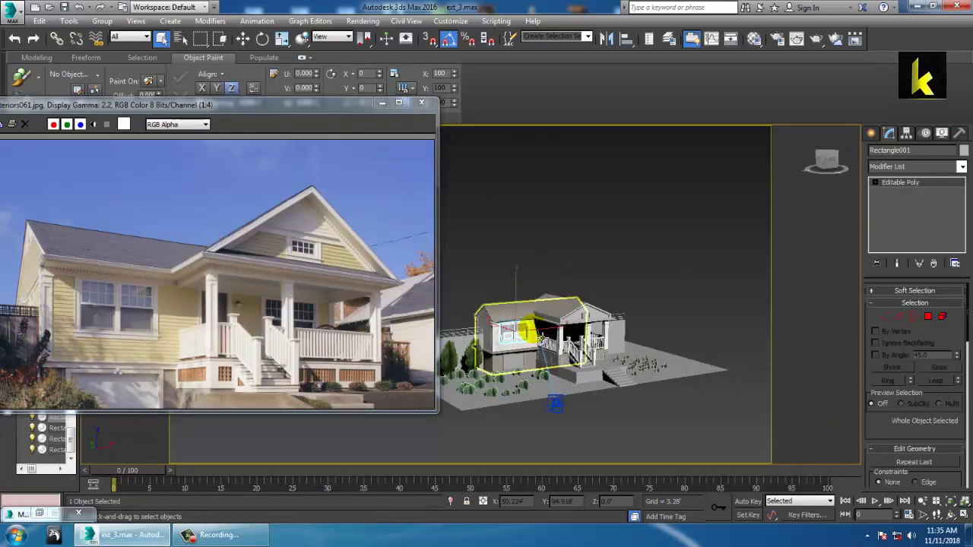
scroll(600, 396, up, 10)
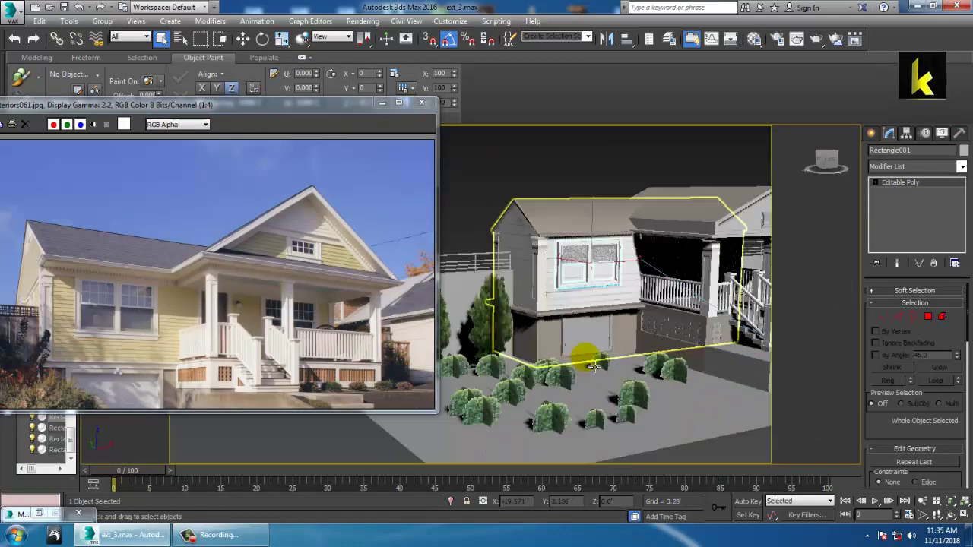
click(905, 184)
key(4)
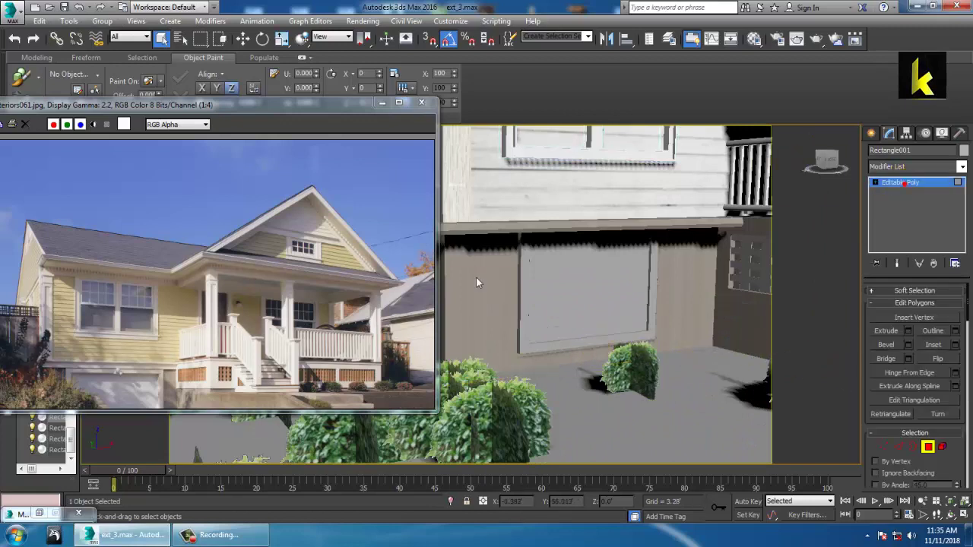
click(912, 183)
click(534, 268)
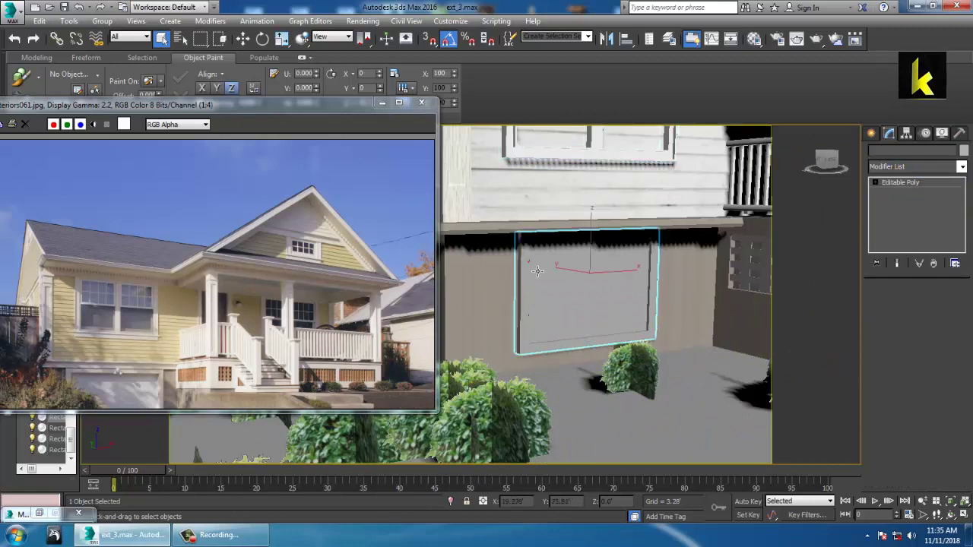
key(m)
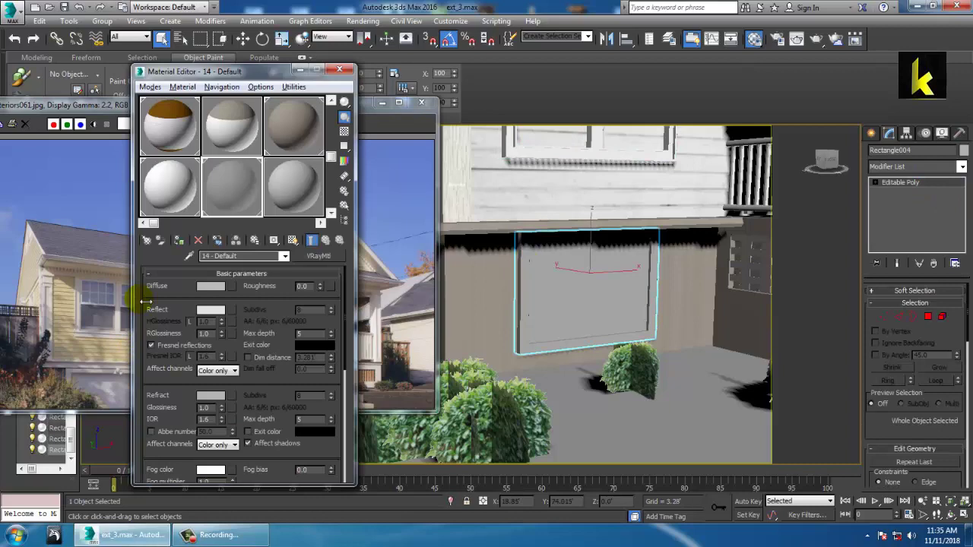
click(179, 204)
click(180, 240)
scroll(577, 342, down, 5)
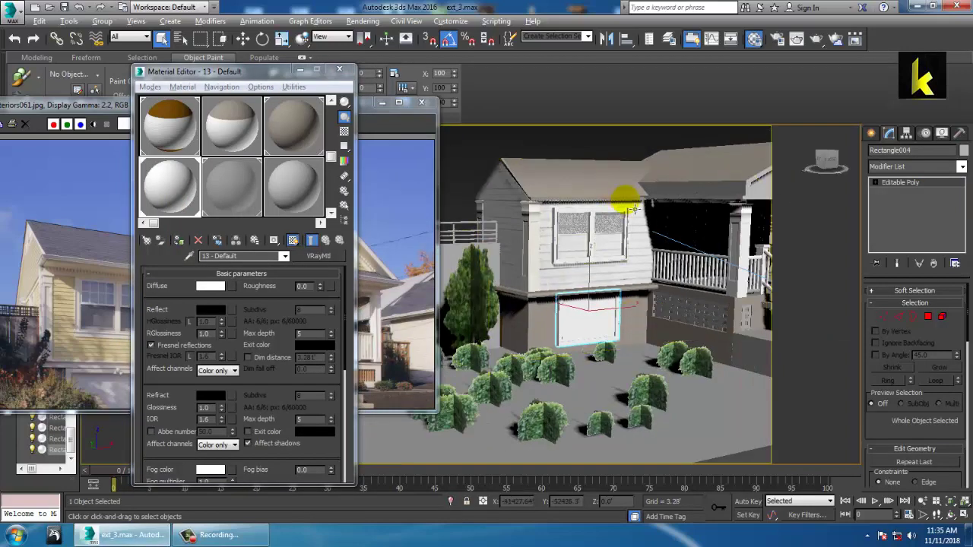
alt+middle_drag(625, 200, 649, 212)
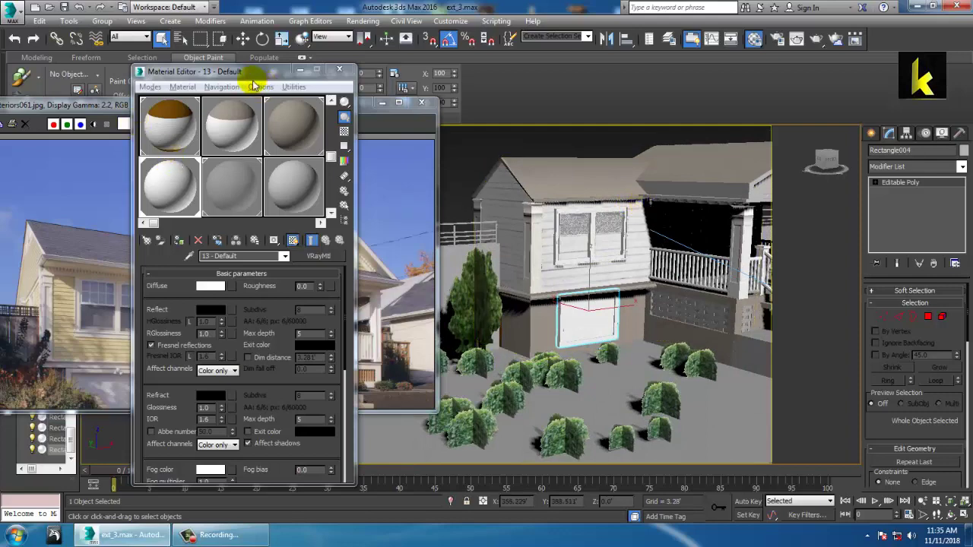
drag(267, 74, 70, 102)
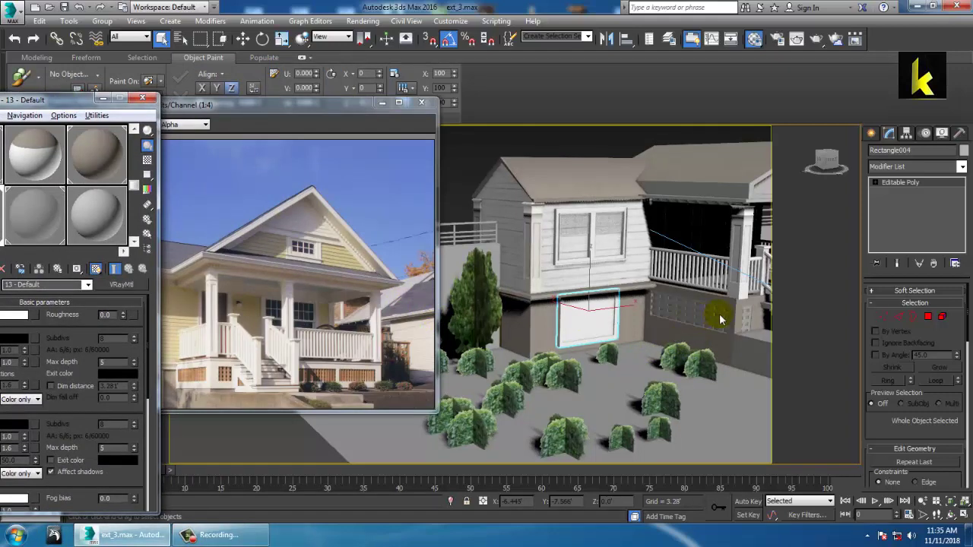
click(904, 184)
key(1)
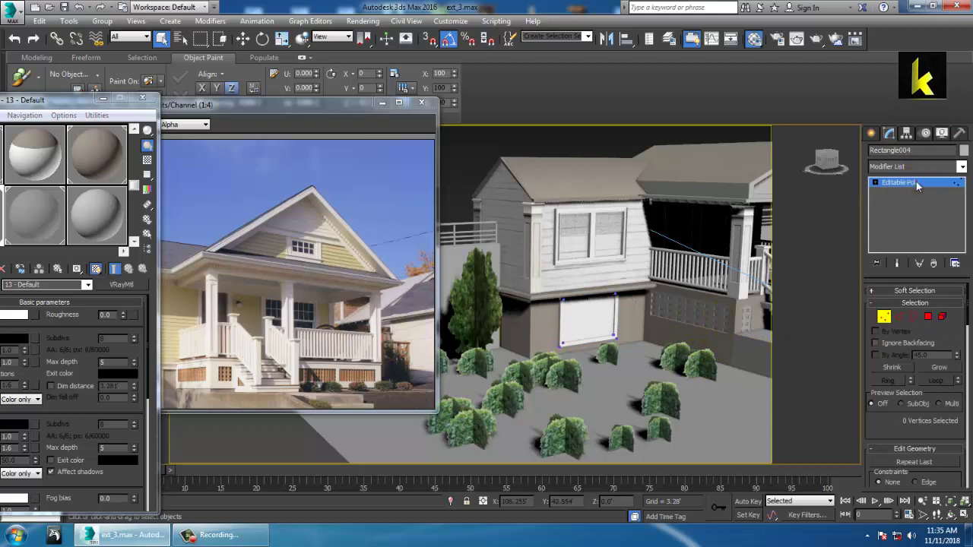
click(698, 365)
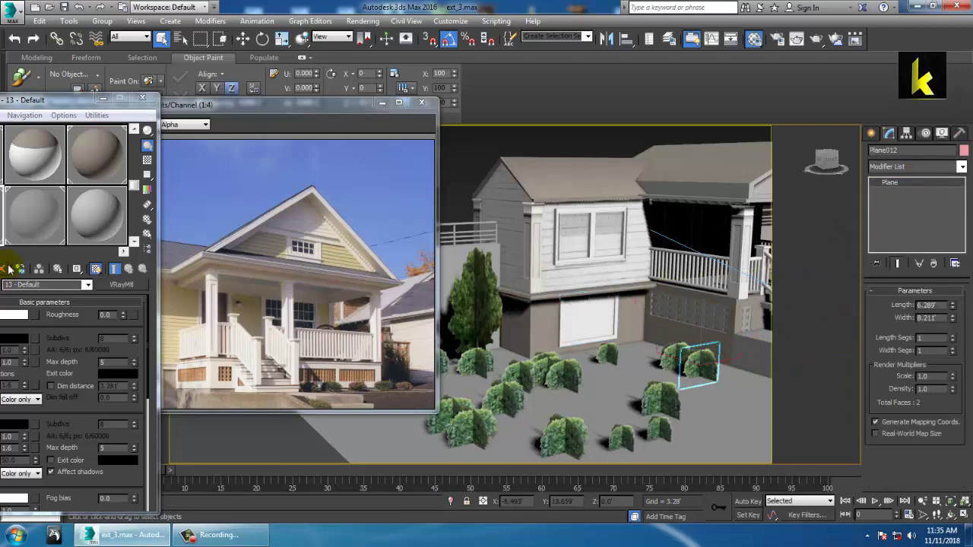
drag(57, 101, 209, 83)
click(130, 185)
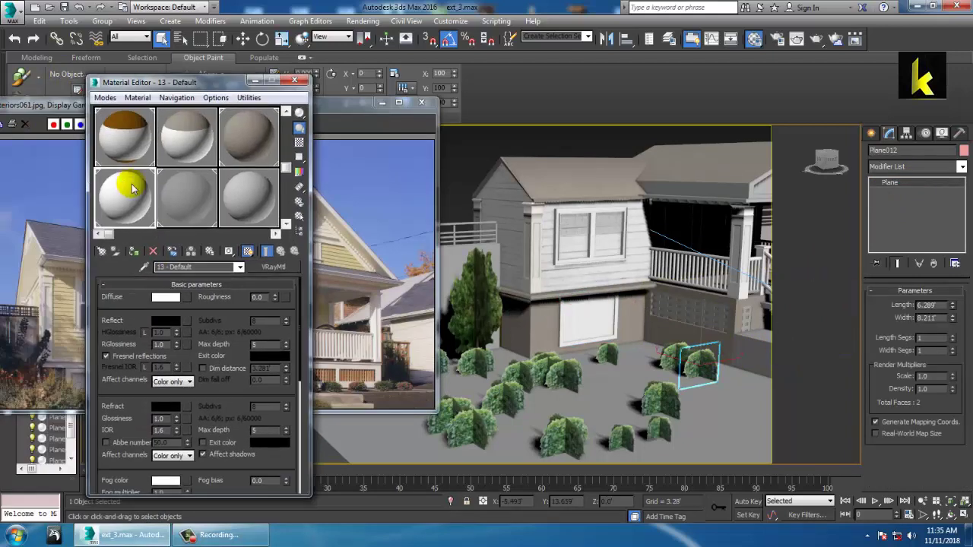
click(135, 252)
key(ctrl+z)
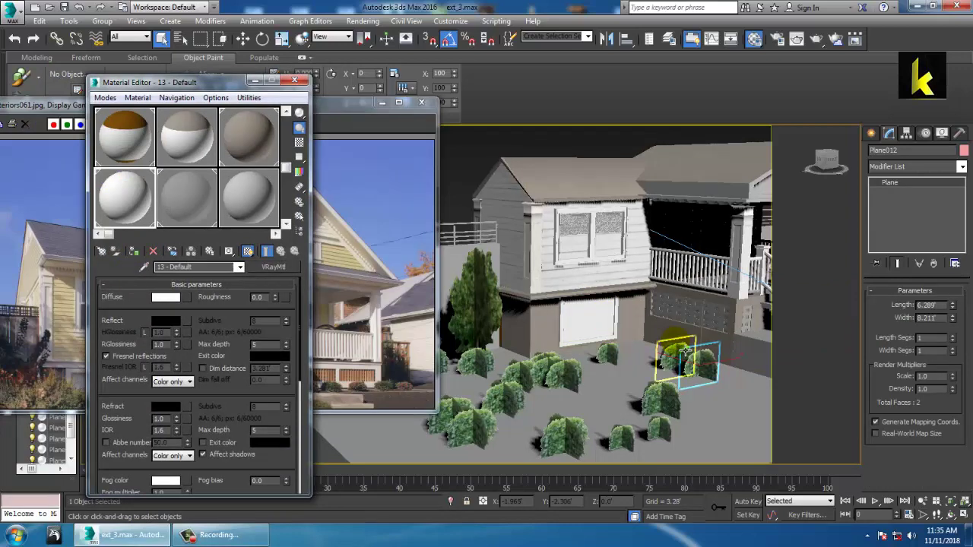
Select the porch base box and assign the white 13 - Default material to it.
click(684, 348)
click(136, 252)
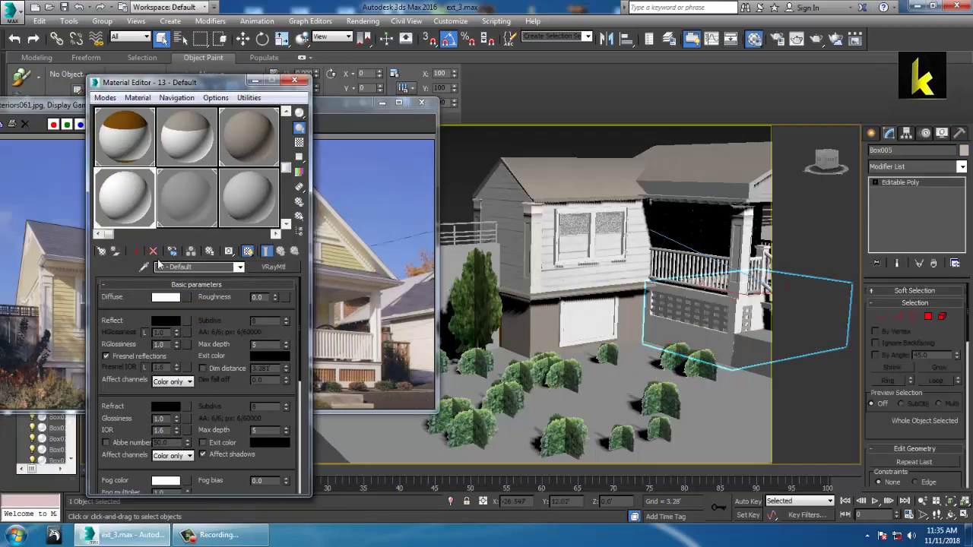
alt+middle_drag(673, 300, 639, 319)
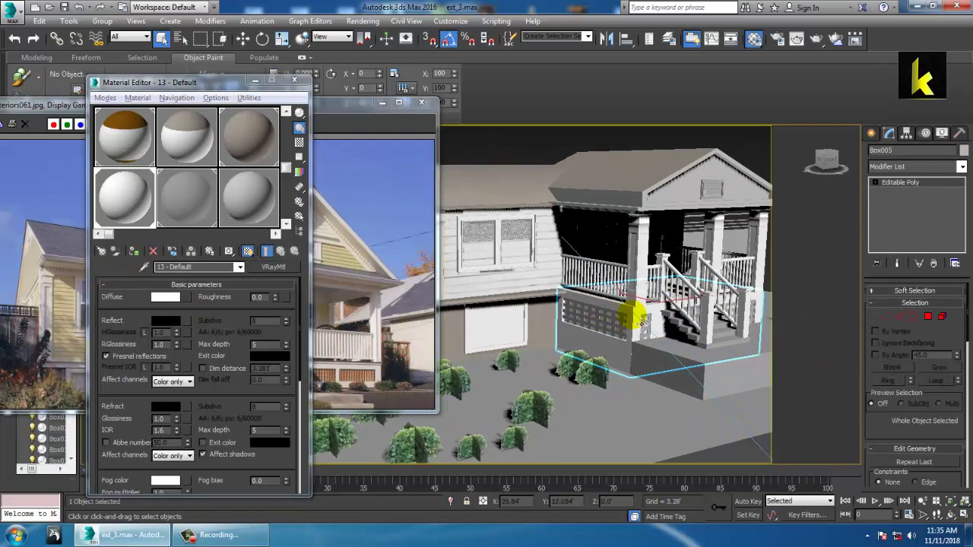
Select the long lattice panel on the porch's side and the narrow lattice panel beside the stairs.
scroll(641, 320, up, 3)
click(635, 310)
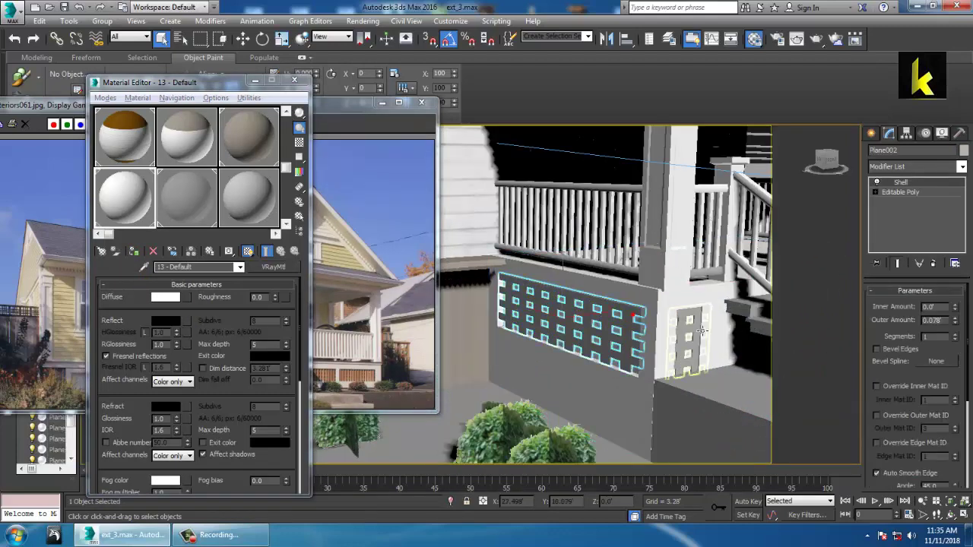
ctrl+click(702, 329)
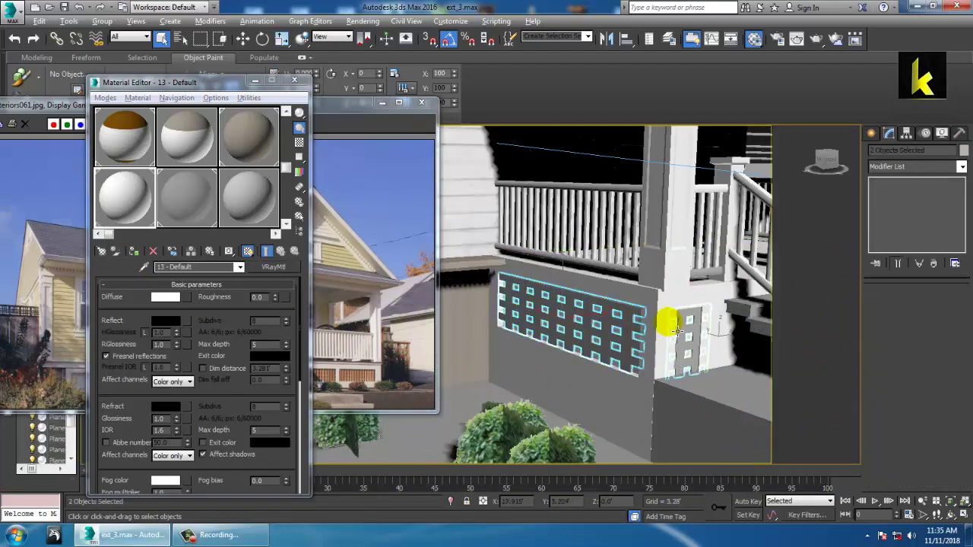
alt+middle_drag(575, 311, 546, 319)
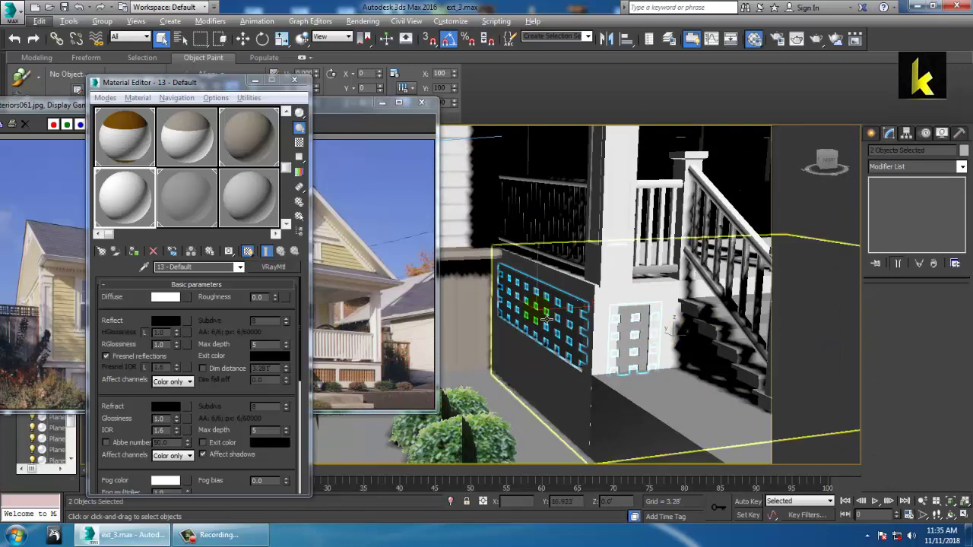
ctrl+click(655, 335)
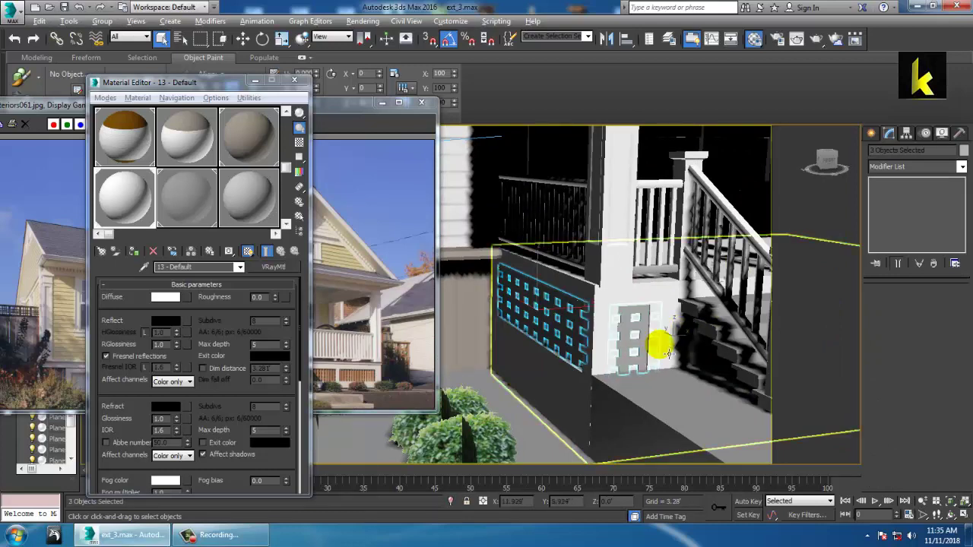
middle_drag(641, 341, 463, 308)
scroll(544, 319, down, 5)
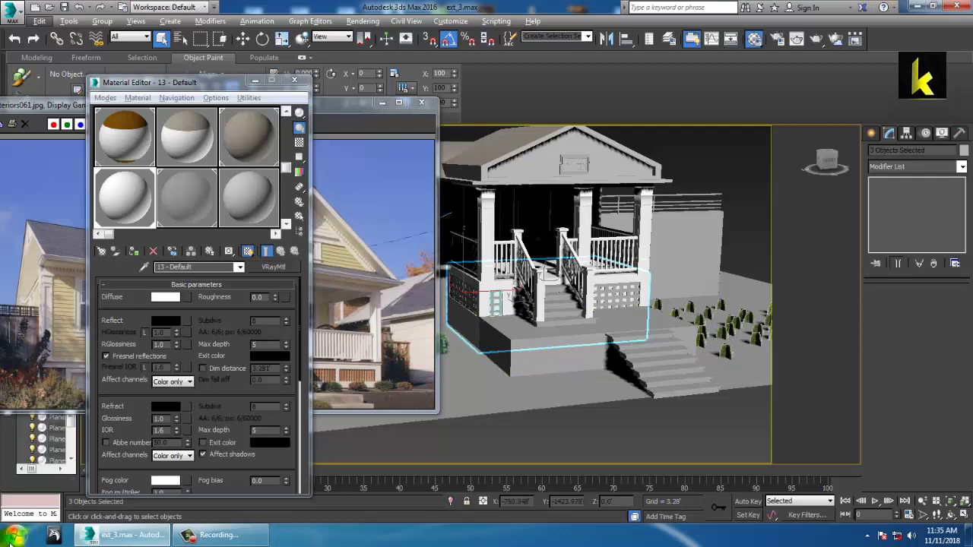
Minimize the Material Editor and reference image, and add the two lattice panels on the porch's far side to the selection.
click(253, 82)
click(382, 104)
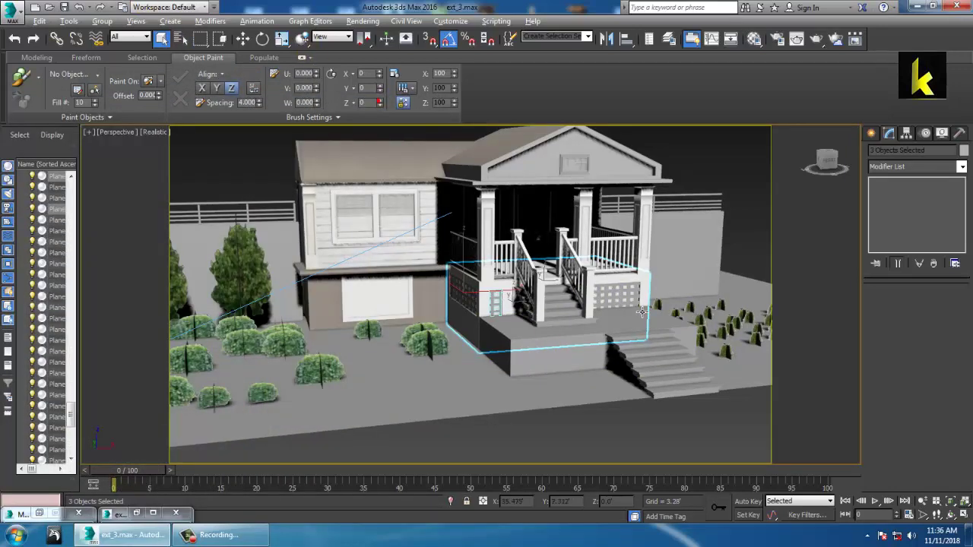
alt+middle_drag(608, 288, 514, 289)
scroll(509, 304, up, 4)
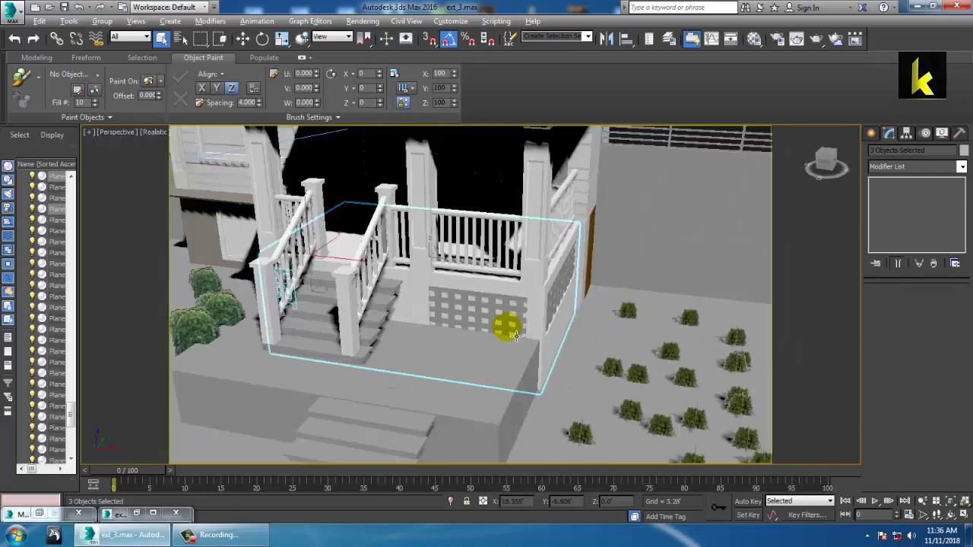
alt+middle_drag(591, 390, 564, 347)
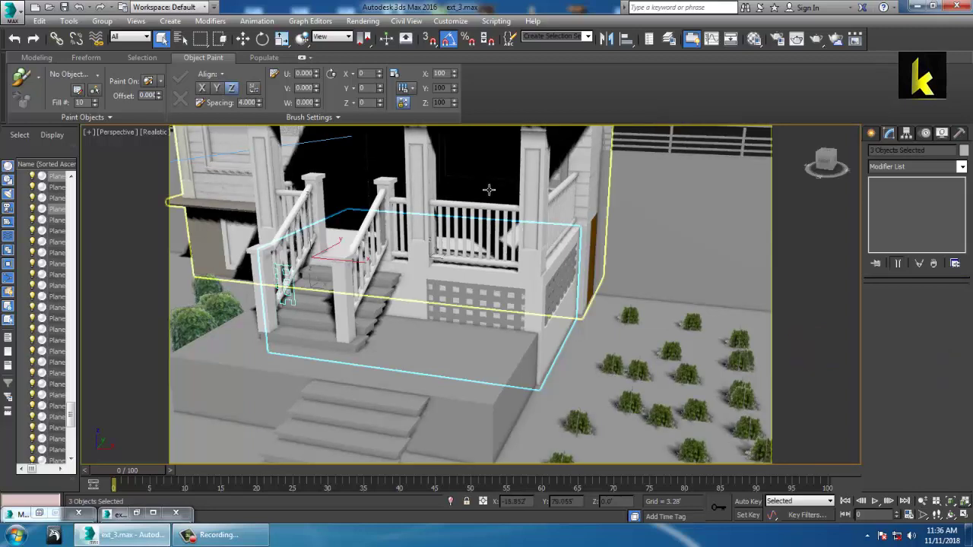
ctrl+click(467, 311)
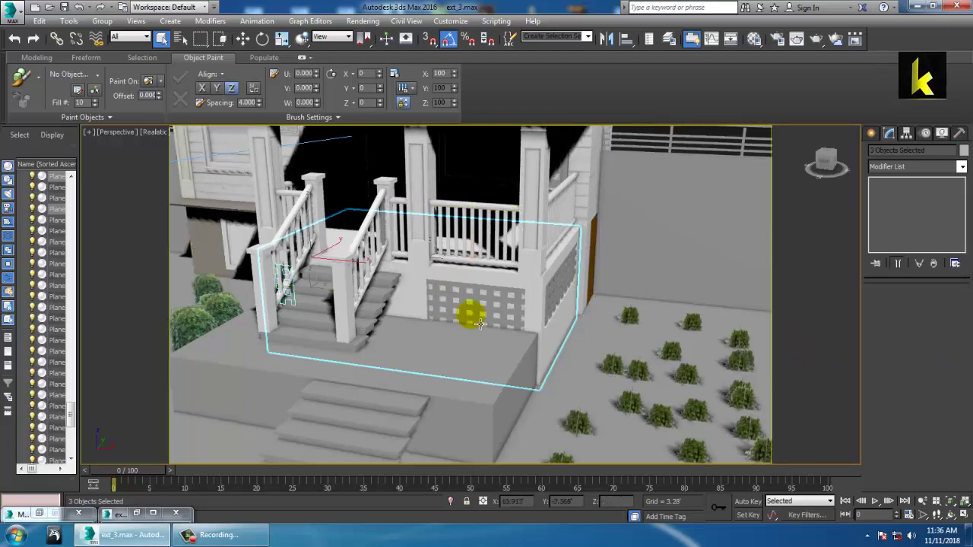
ctrl+click(572, 287)
Check the selection around the porch and remove the porch base box so only the lattice panels stay selected.
alt+middle_drag(365, 281, 546, 270)
scroll(503, 282, down, 7)
scroll(479, 297, up, 5)
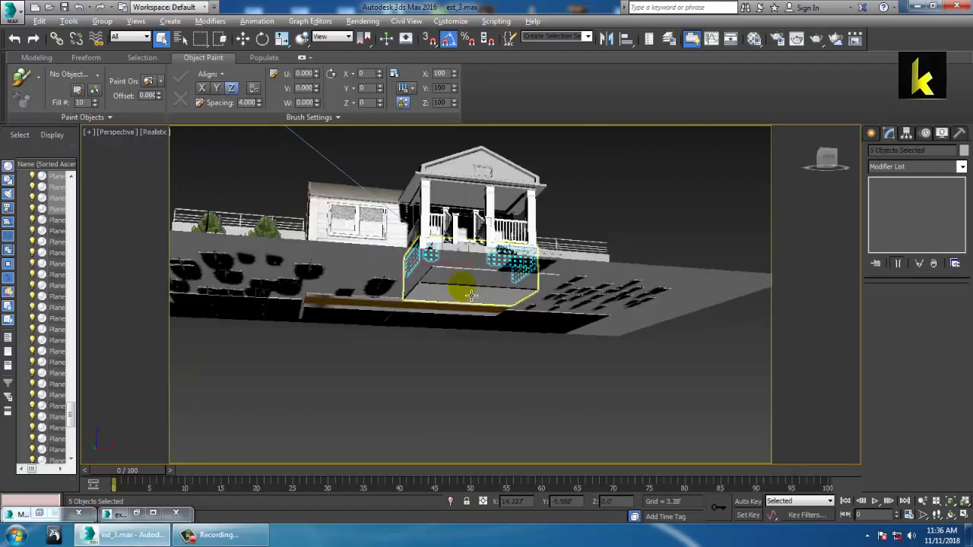
alt+middle_drag(470, 296, 462, 276)
scroll(460, 316, up, 3)
scroll(482, 286, up, 3)
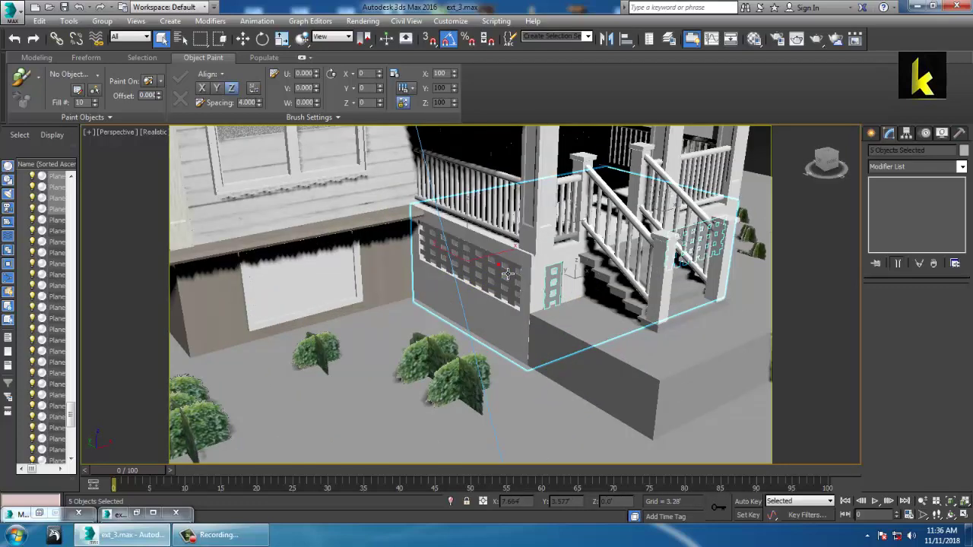
alt+middle_drag(709, 326, 668, 291)
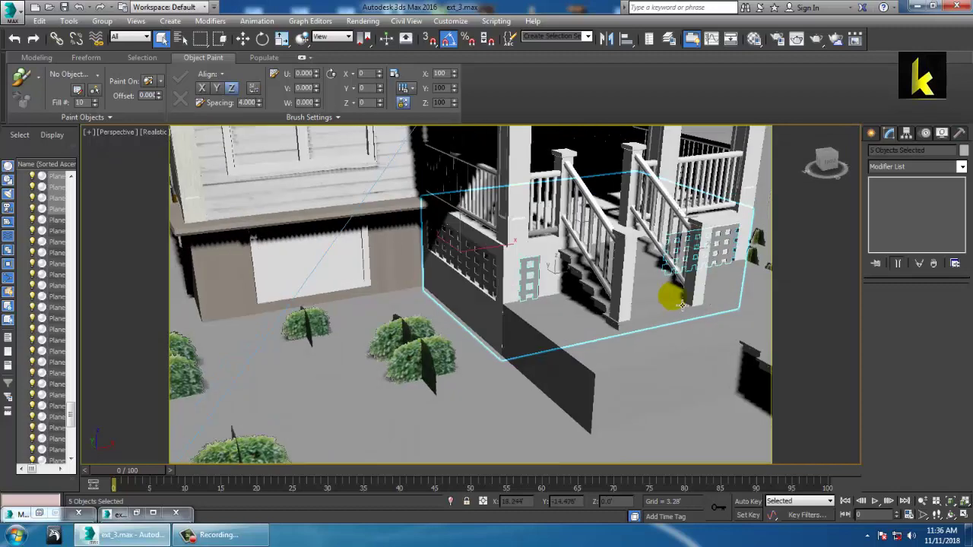
ctrl+click(498, 327)
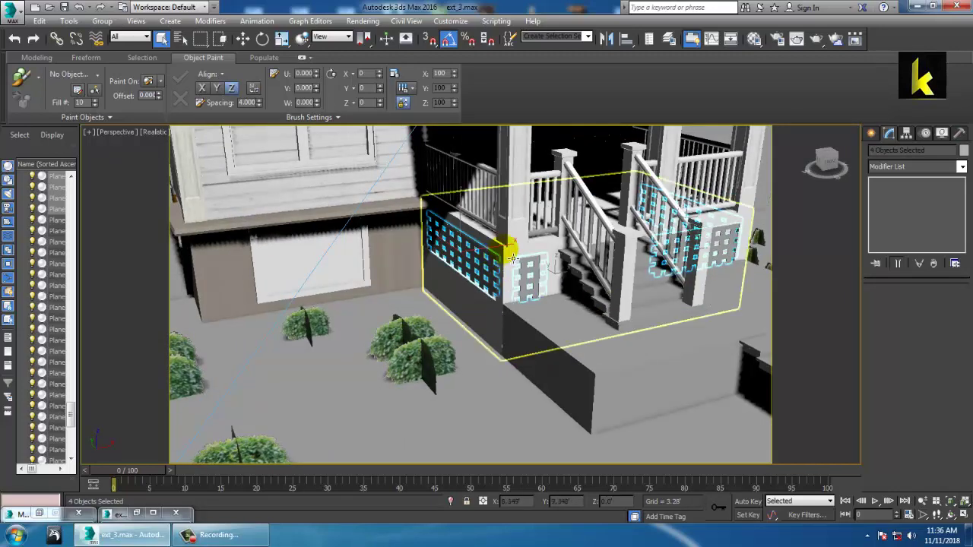
Change the unused 15 - Default material to VRayMtl.
key(m)
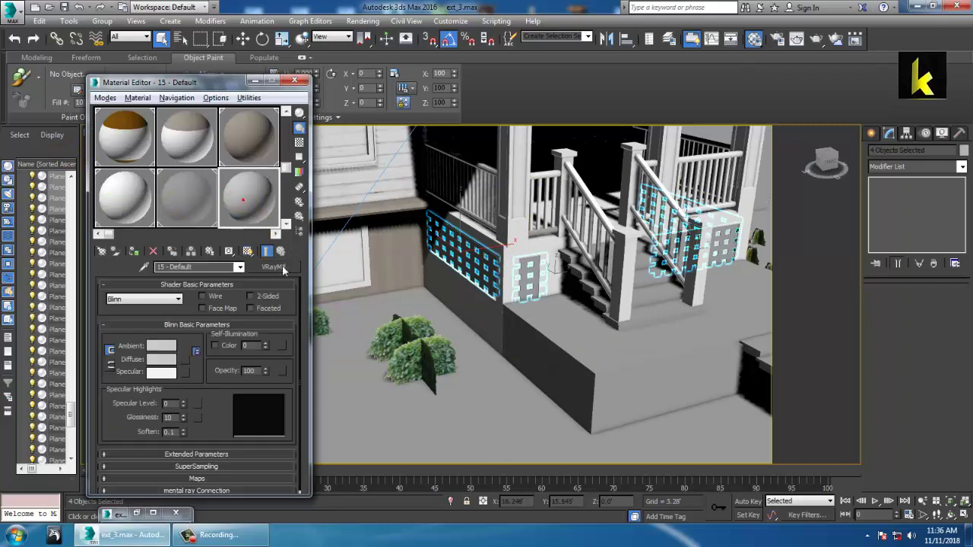
click(285, 270)
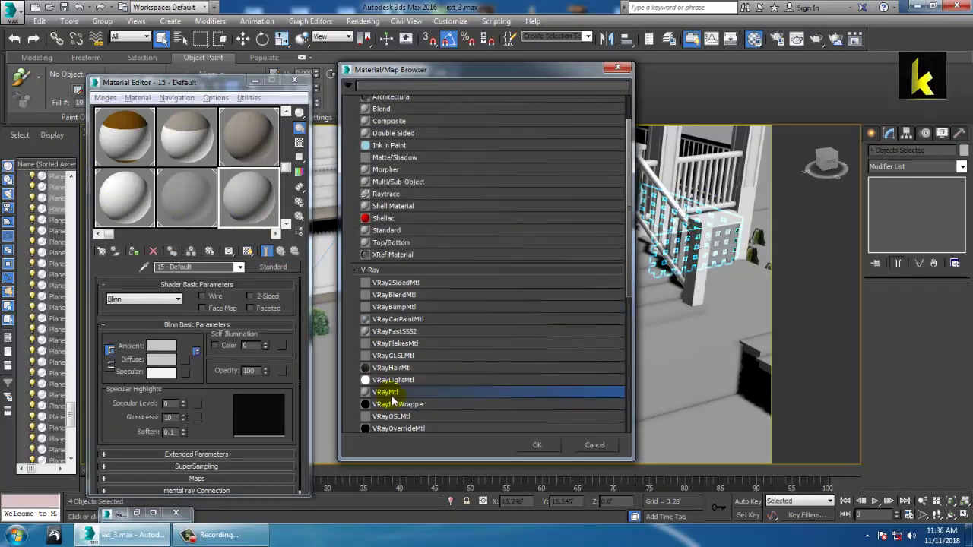
double_click(391, 393)
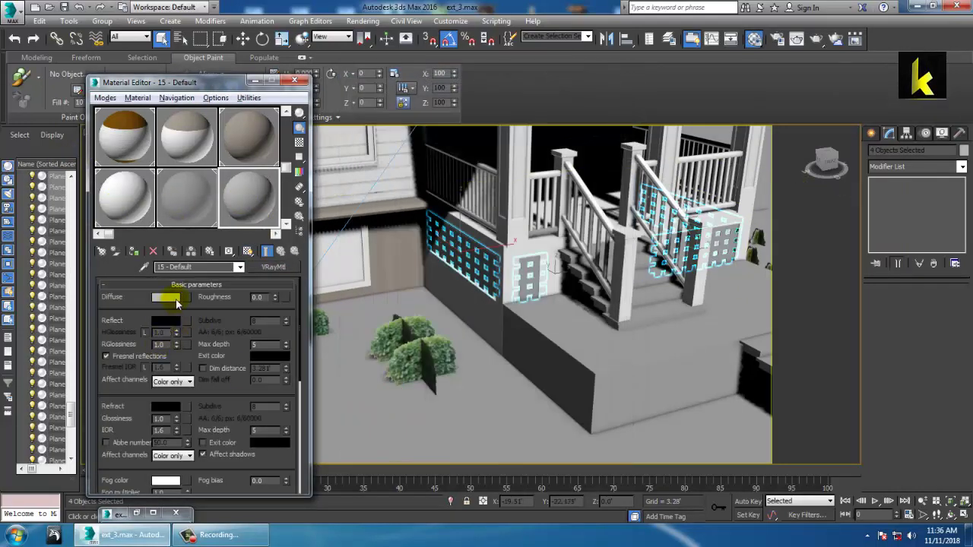
Set the 15 - Default diffuse color to the orange-brown sampled from the porch lattice in the reference photo.
click(177, 298)
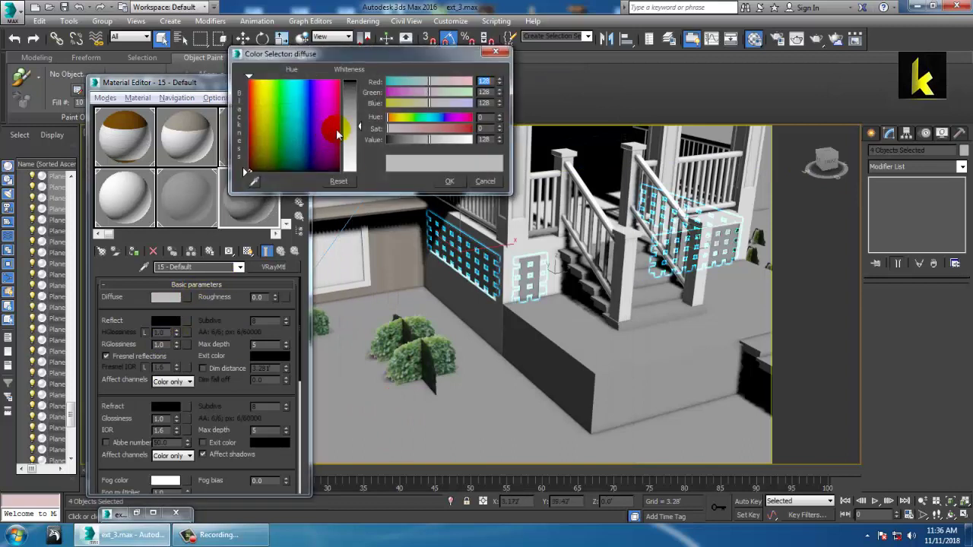
drag(336, 128, 2, 190)
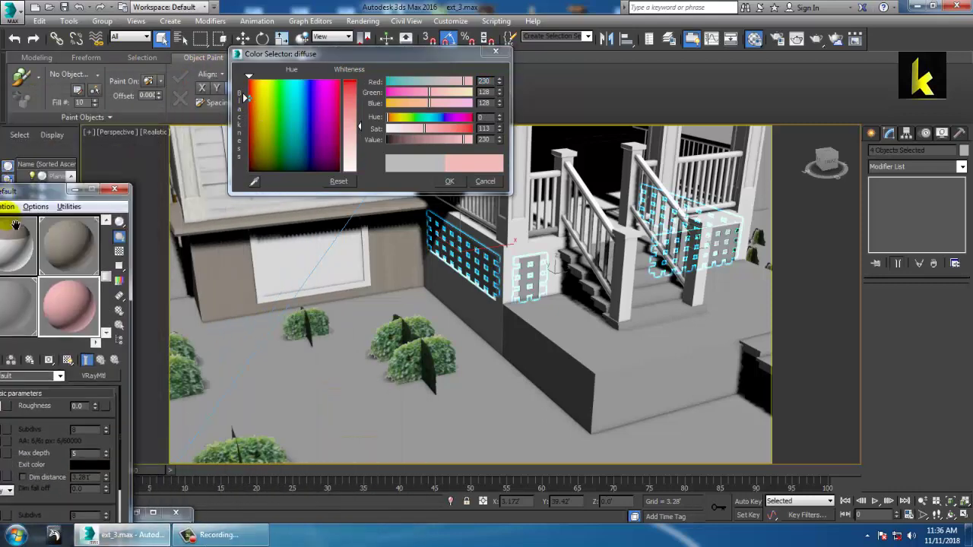
double_click(137, 514)
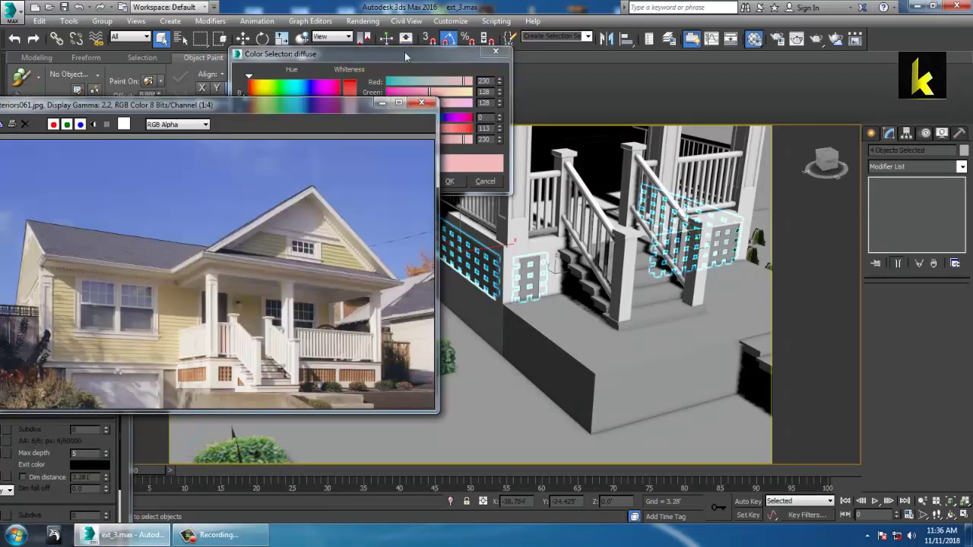
drag(404, 51, 682, 74)
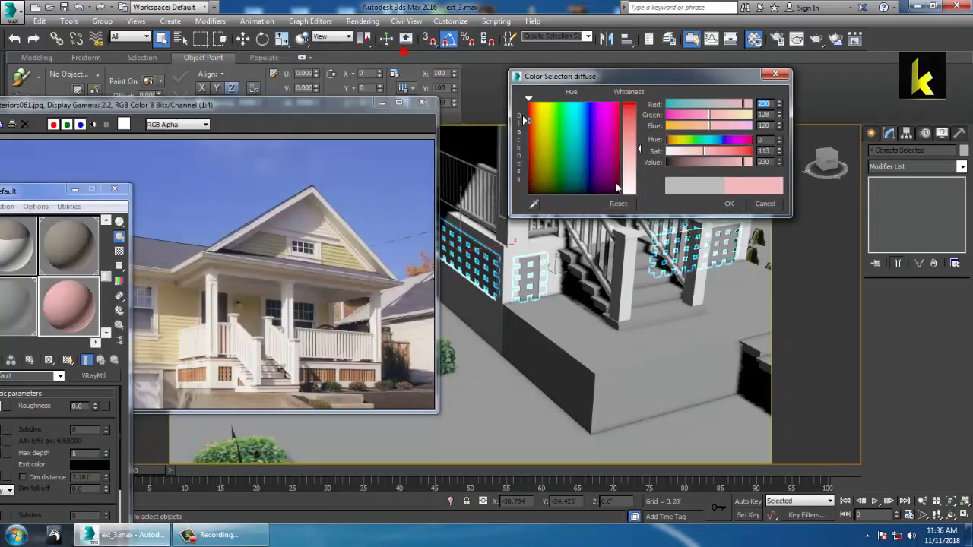
click(346, 374)
click(729, 205)
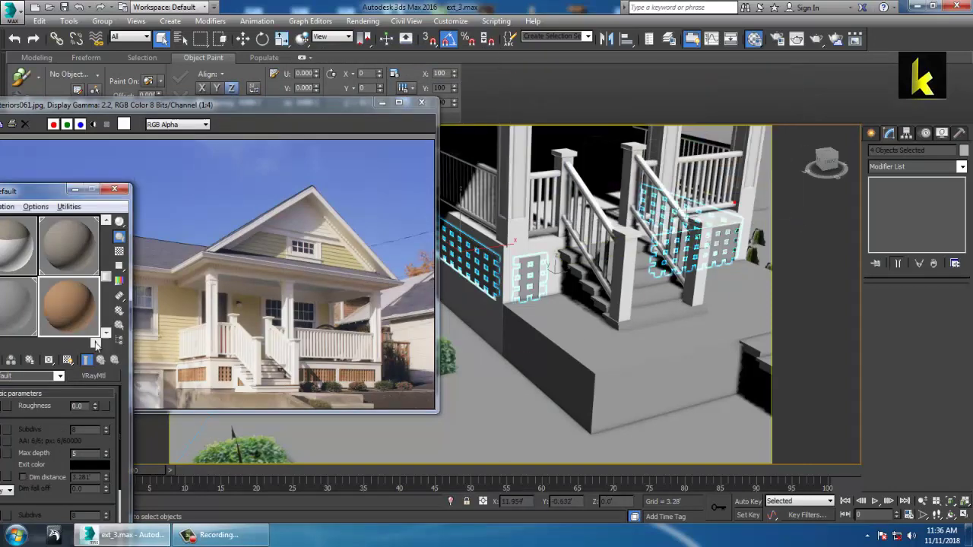
Assign the orange-brown 15 - Default material to the four selected lattice panels and close the Material Editor.
drag(39, 193, 251, 169)
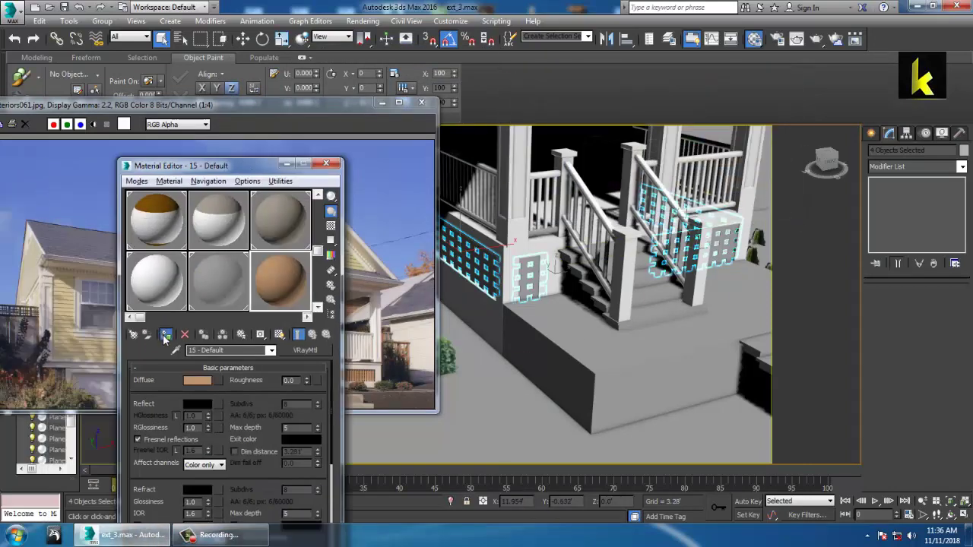
click(165, 335)
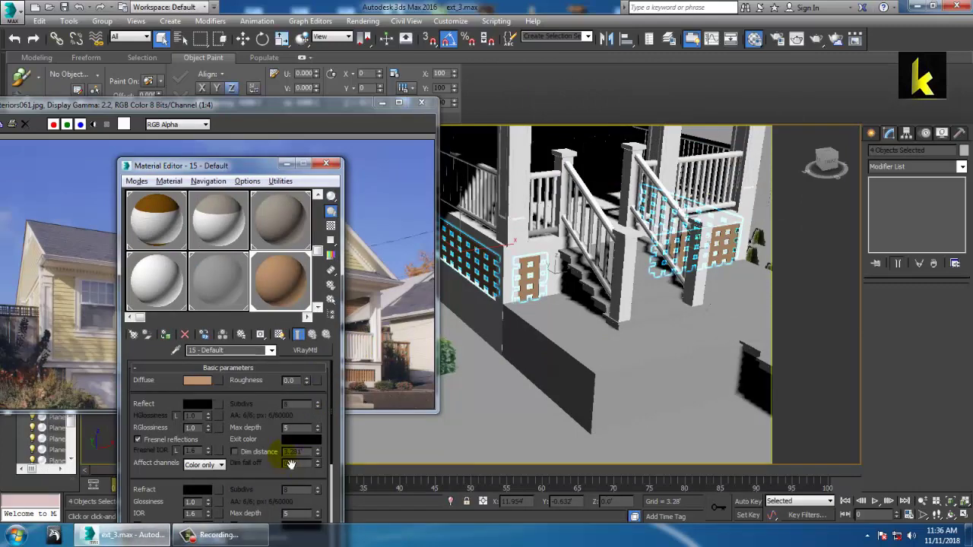
click(326, 164)
click(326, 165)
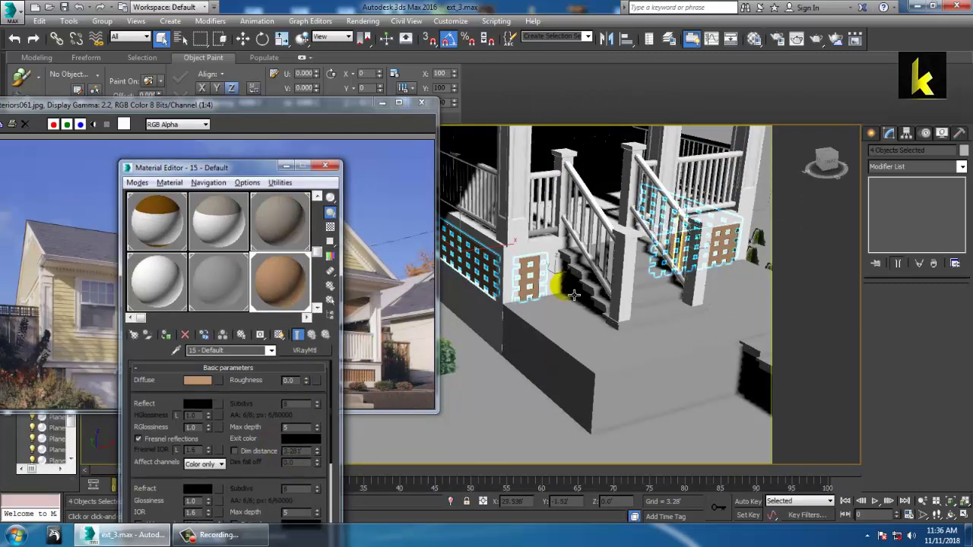
Minimize the reference image, clear the selection and examine the porch columns, railings and roof edge up close.
alt+middle_drag(580, 275, 635, 237)
scroll(598, 268, down, 10)
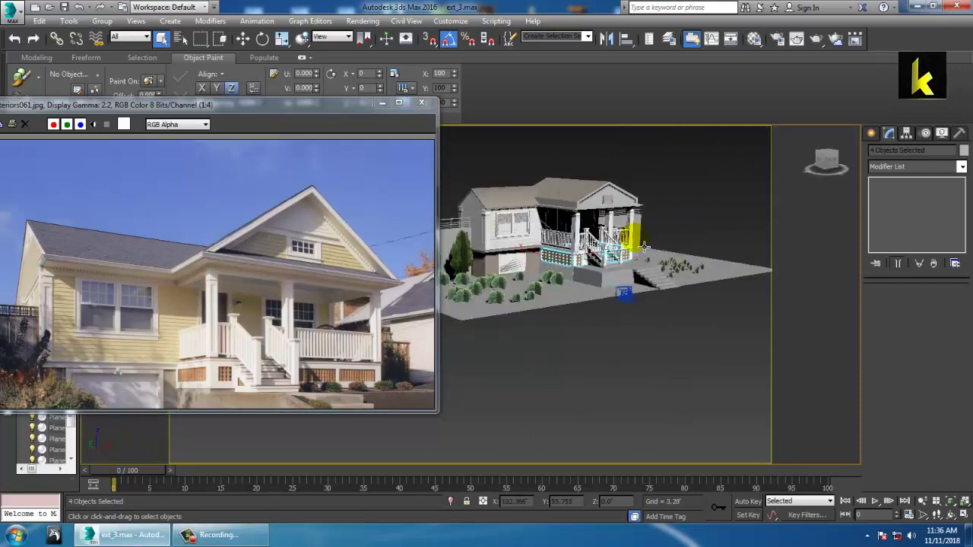
click(378, 100)
click(686, 175)
scroll(662, 206, up, 6)
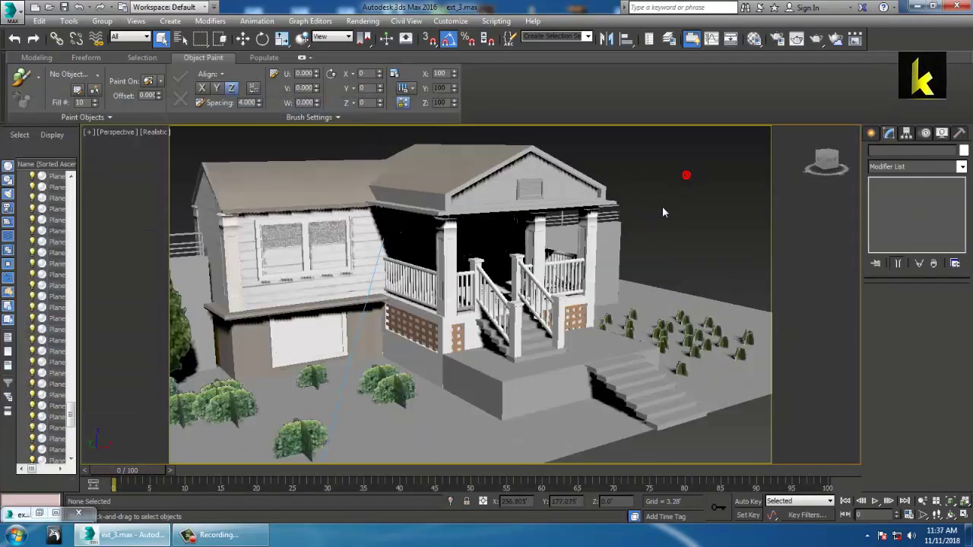
middle_drag(531, 182, 587, 204)
scroll(594, 211, up, 5)
scroll(613, 226, down, 2)
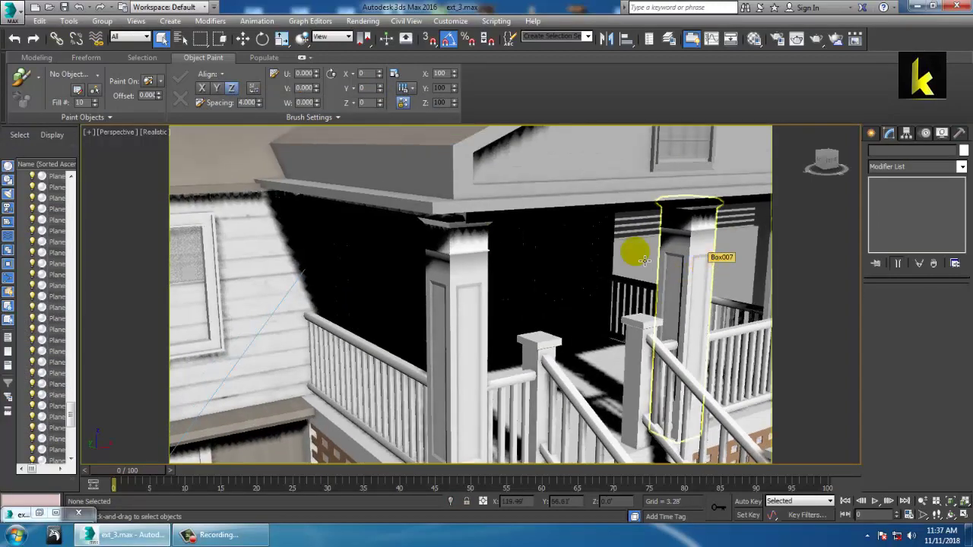
Assign the 09 - Default material to the box landing at the foot of the porch stairs and deselect it.
scroll(636, 250, down, 8)
alt+middle_drag(563, 267, 515, 423)
click(543, 371)
alt+middle_drag(543, 371, 560, 353)
key(m)
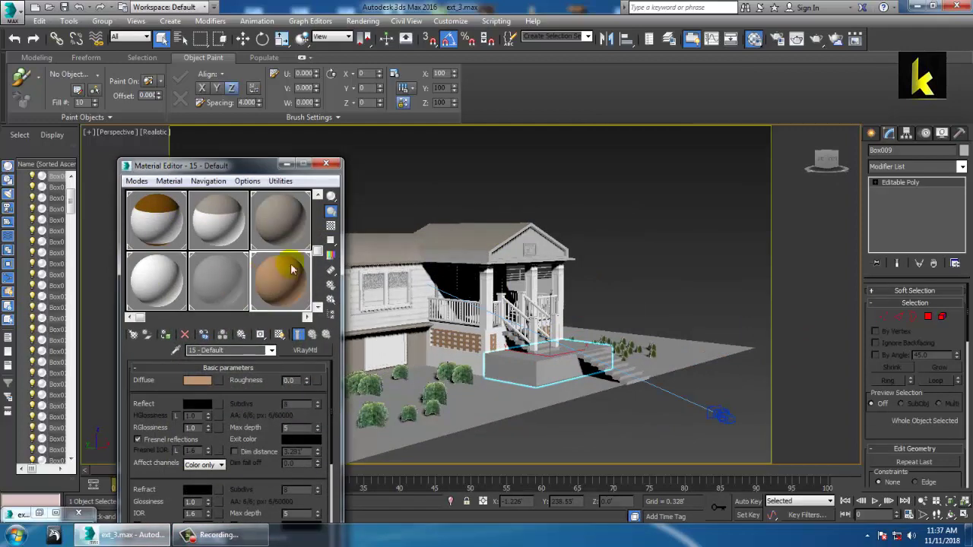
click(281, 222)
click(164, 335)
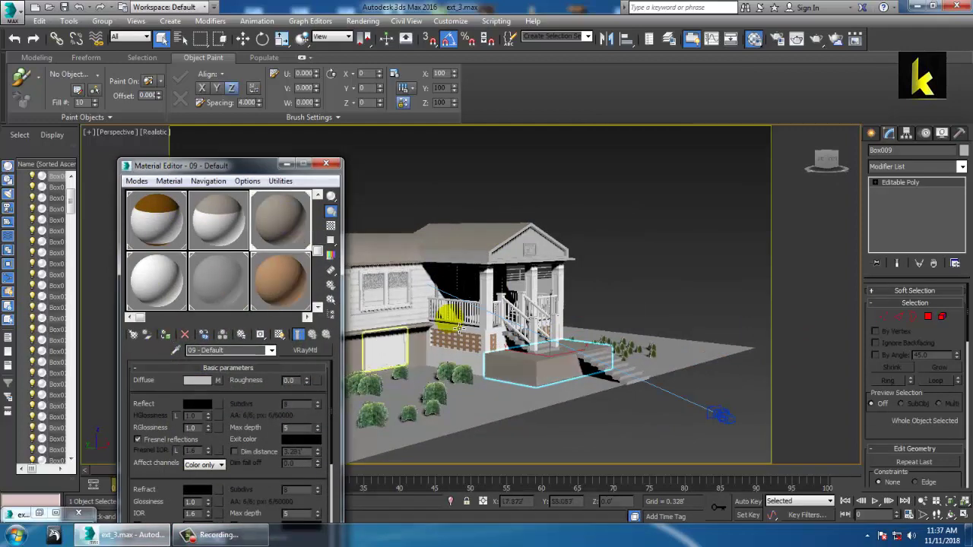
click(659, 238)
After checking the reference photo, assign the white 13 - Default material to all steps of the porch stairs and front stairs.
scroll(518, 382, up, 5)
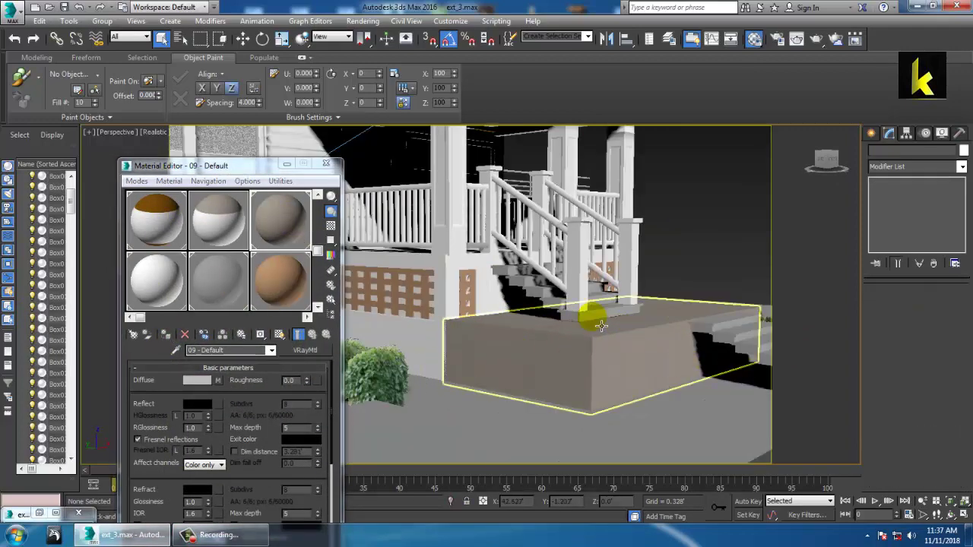
click(40, 514)
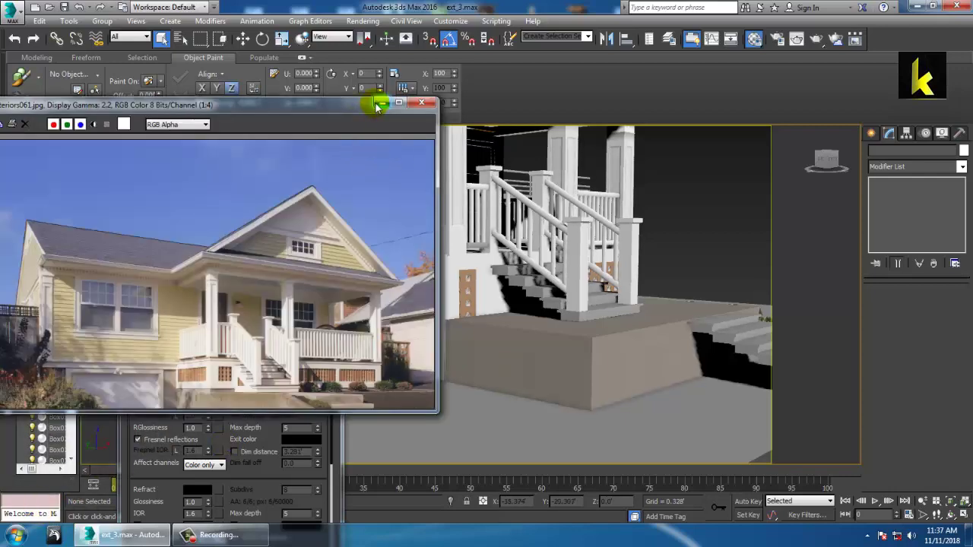
click(378, 105)
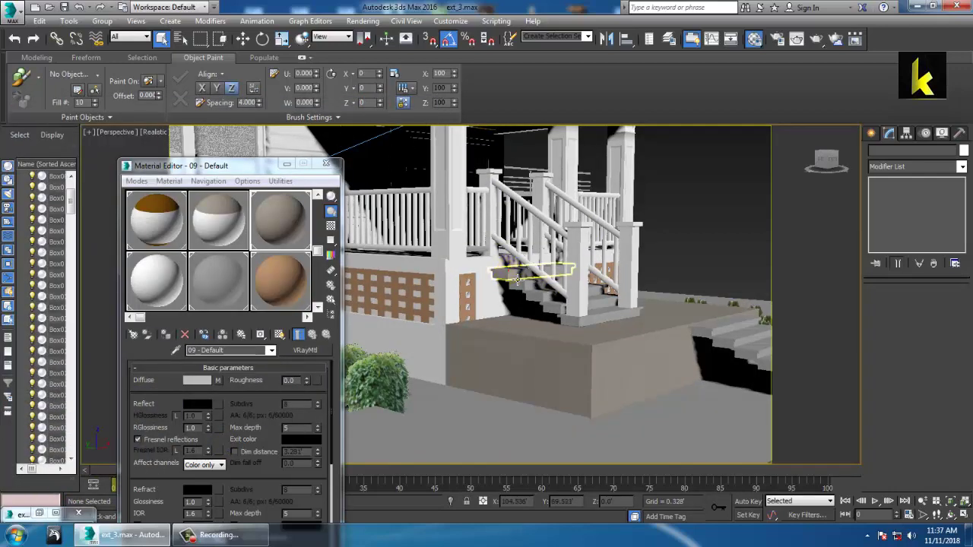
click(517, 280)
ctrl+click(534, 291)
ctrl+click(552, 302)
ctrl+click(570, 312)
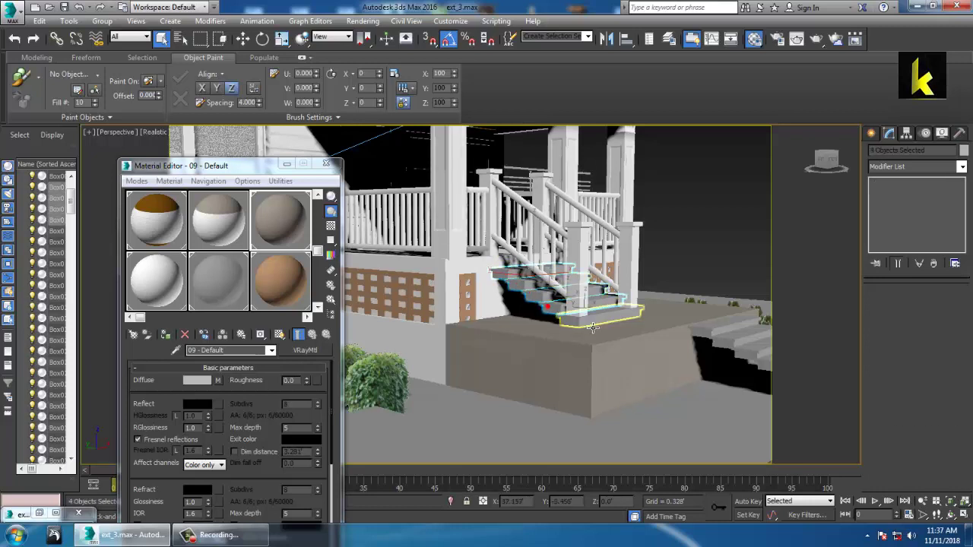
ctrl+click(592, 327)
mouse_move(593, 327)
shift+mouse_down()
mouse_move(748, 354)
mouse_move(753, 363)
mouse_move(741, 348)
mouse_move(718, 377)
shift+mouse_up()
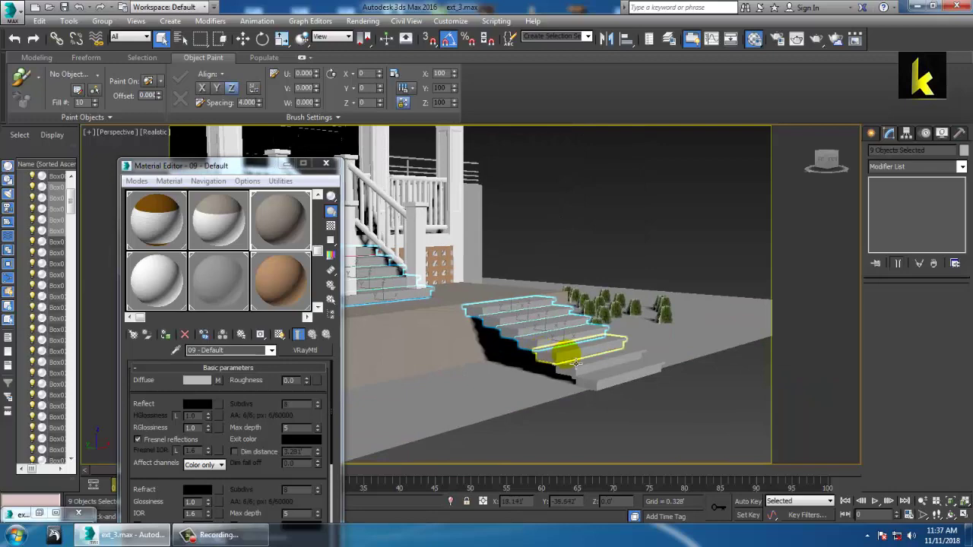
ctrl+click(551, 360)
click(168, 293)
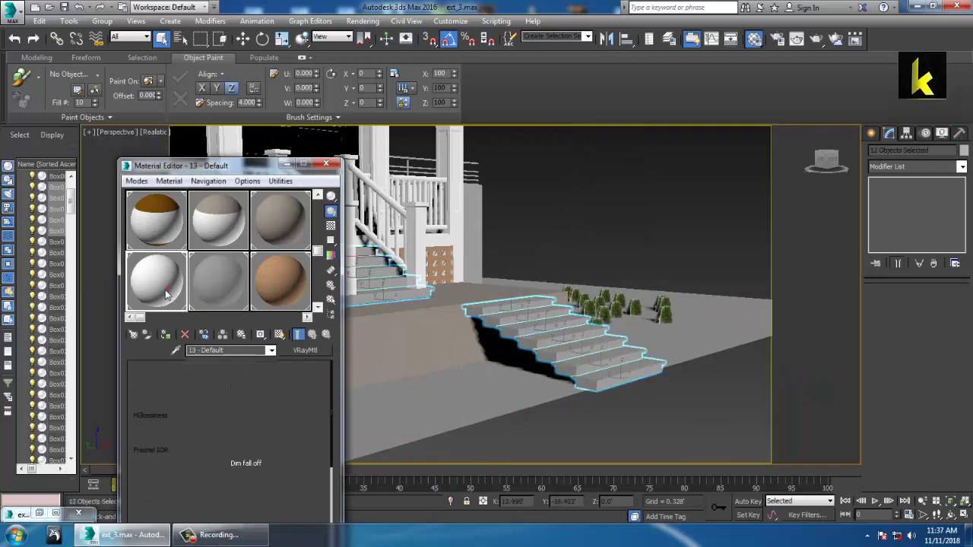
click(165, 334)
click(570, 448)
Select the porch roof object at its eave above the side railing.
scroll(539, 335, down, 7)
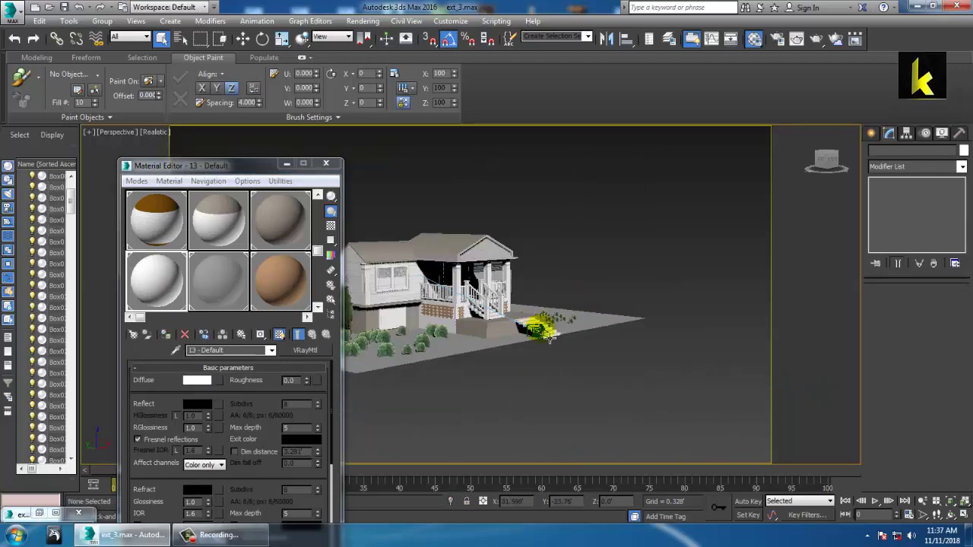
alt+middle_drag(541, 332, 544, 353)
middle_drag(544, 353, 659, 334)
scroll(560, 378, up, 3)
mouse_move(560, 378)
alt+middle_down()
mouse_move(542, 343)
mouse_move(549, 390)
alt+middle_up()
scroll(541, 334, up, 4)
scroll(682, 296, up, 1)
scroll(682, 296, down, 1)
middle_drag(682, 297, 655, 312)
scroll(655, 313, up, 1)
click(639, 244)
alt+middle_drag(640, 244, 619, 249)
scroll(633, 271, up, 5)
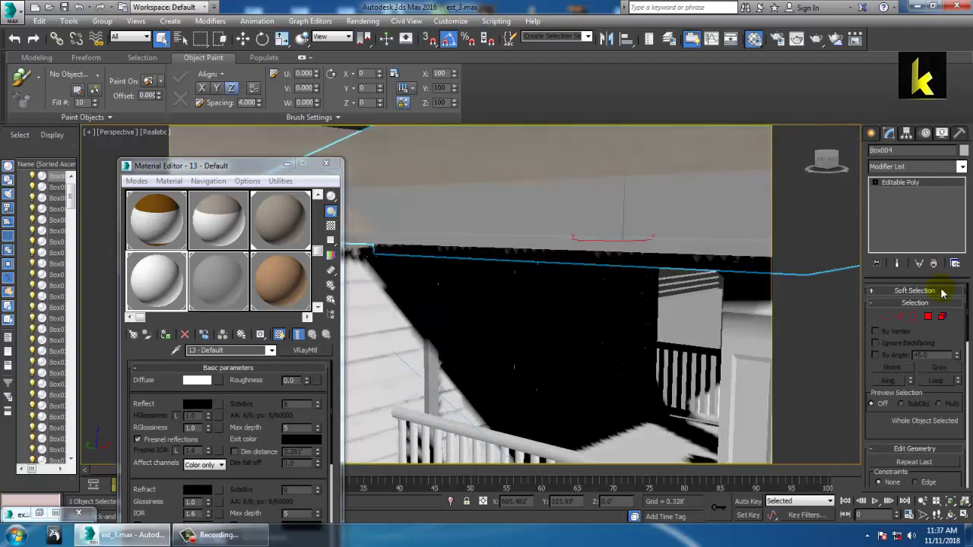
Assign the 09 - Default material to the side fascia and eave polygons of the porch roof and deselect them.
click(928, 317)
click(720, 182)
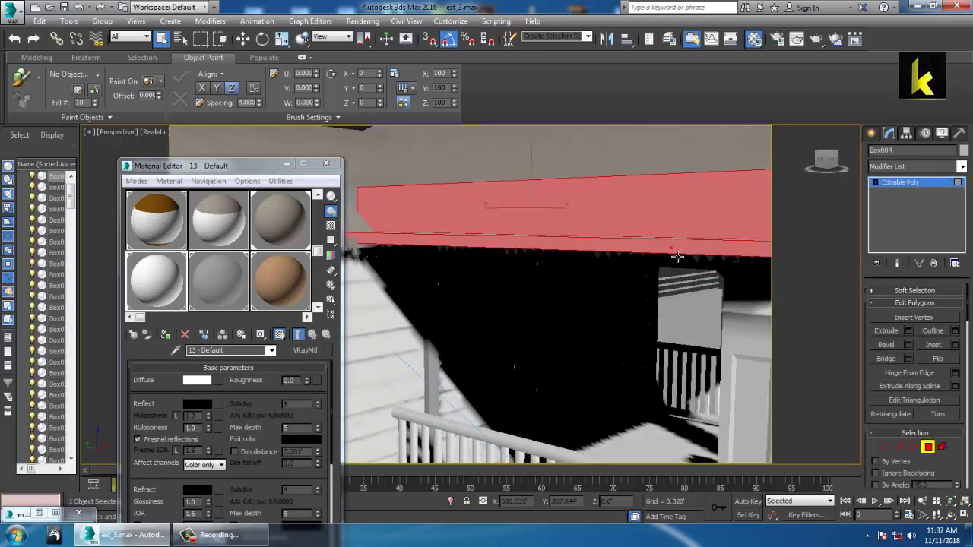
alt+middle_drag(676, 256, 577, 274)
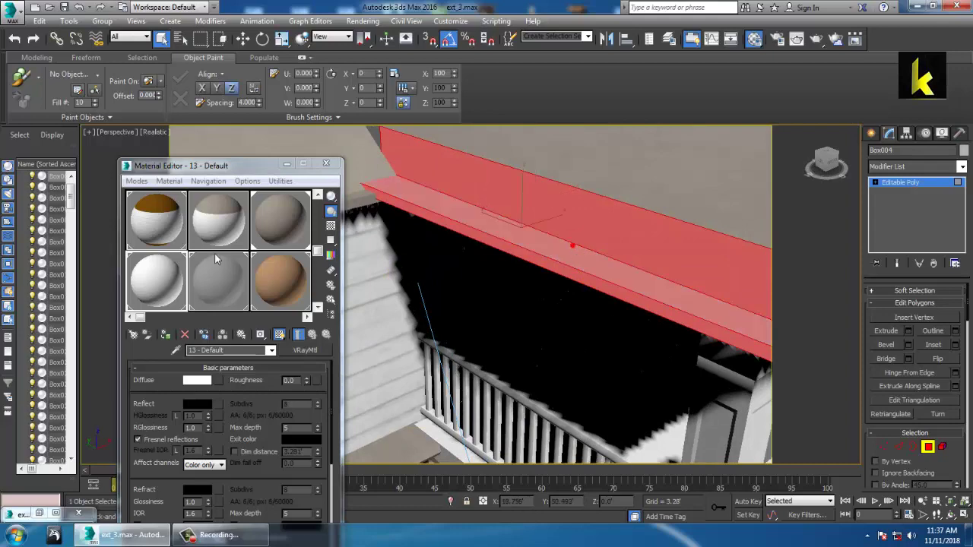
click(268, 221)
click(166, 334)
scroll(582, 281, down, 6)
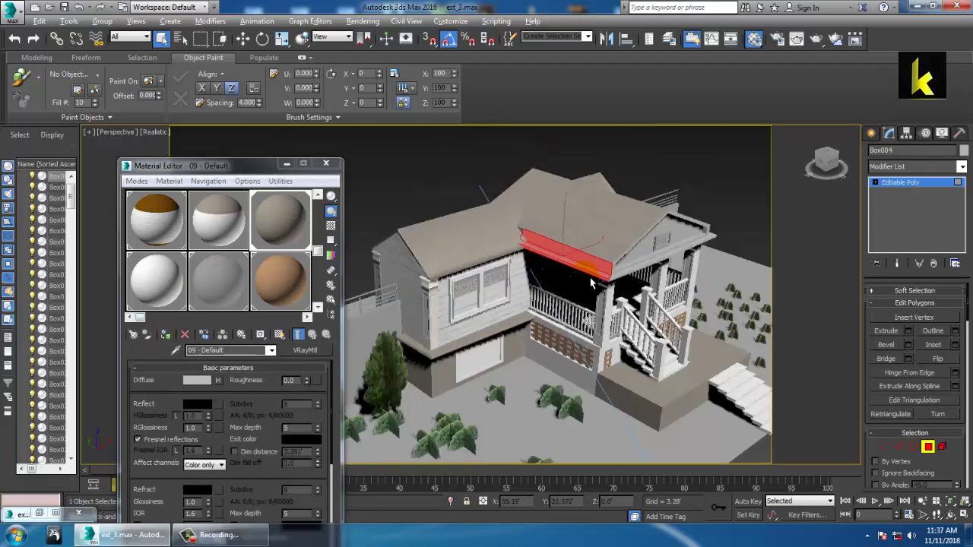
click(391, 148)
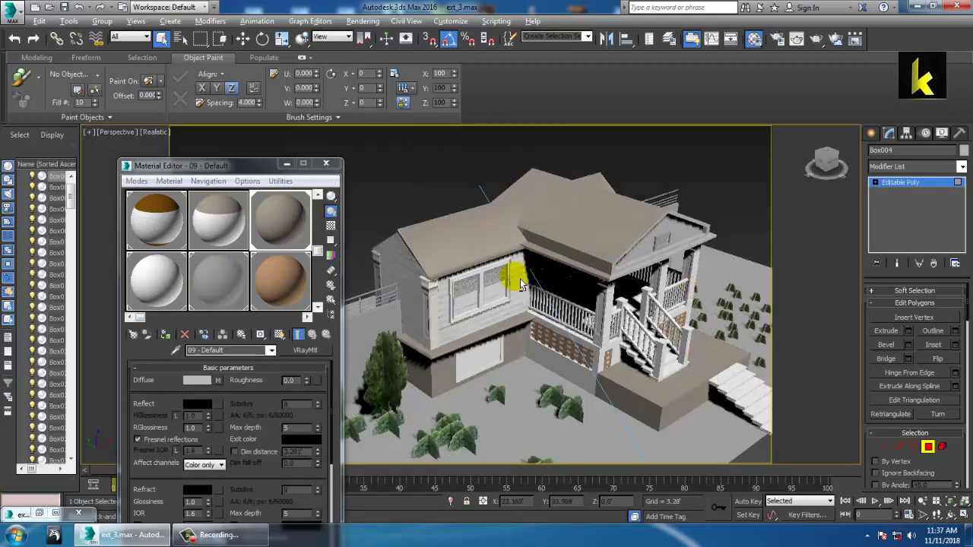
Inspect the house from several sides, minimize the Material Editor and bring back the reference photo.
alt+middle_drag(732, 297, 468, 269)
alt+middle_drag(522, 308, 680, 254)
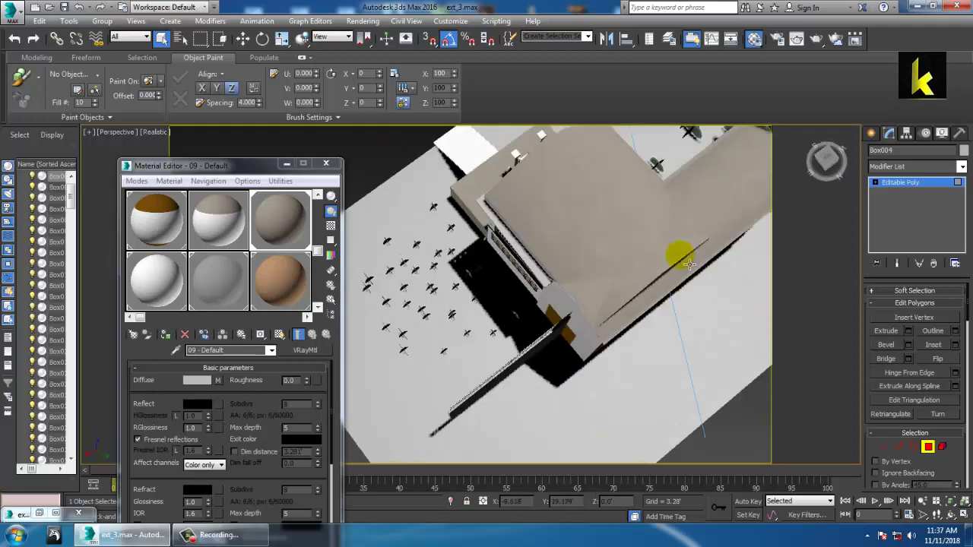
alt+middle_drag(561, 294, 716, 241)
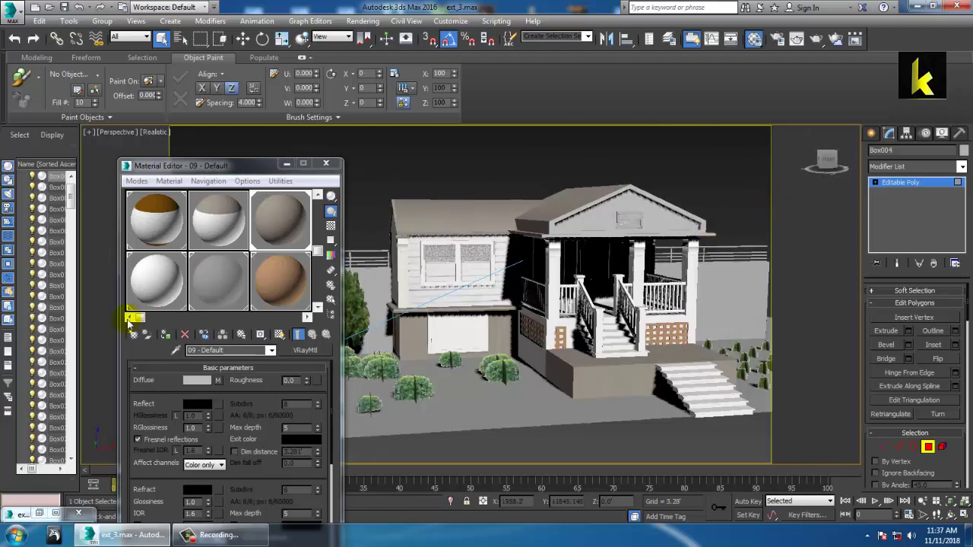
click(286, 164)
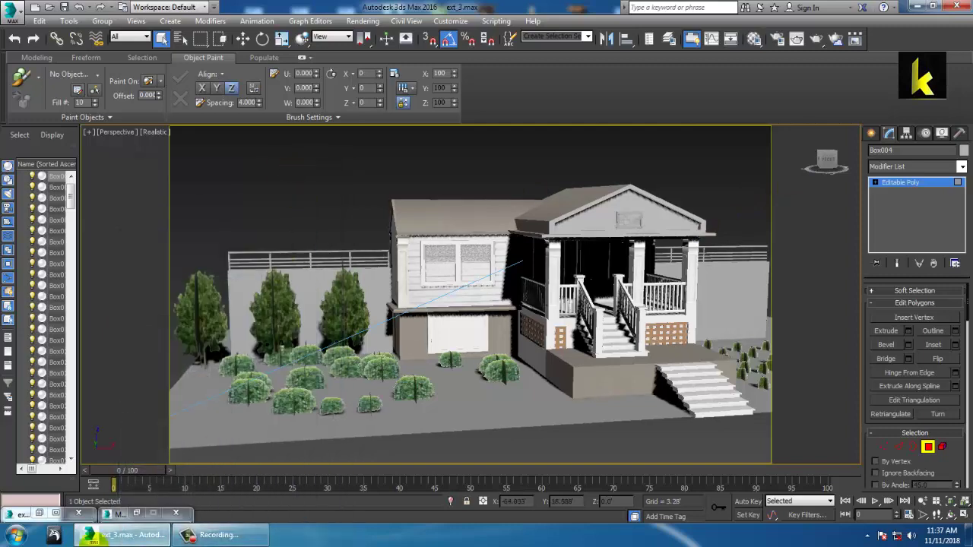
click(39, 514)
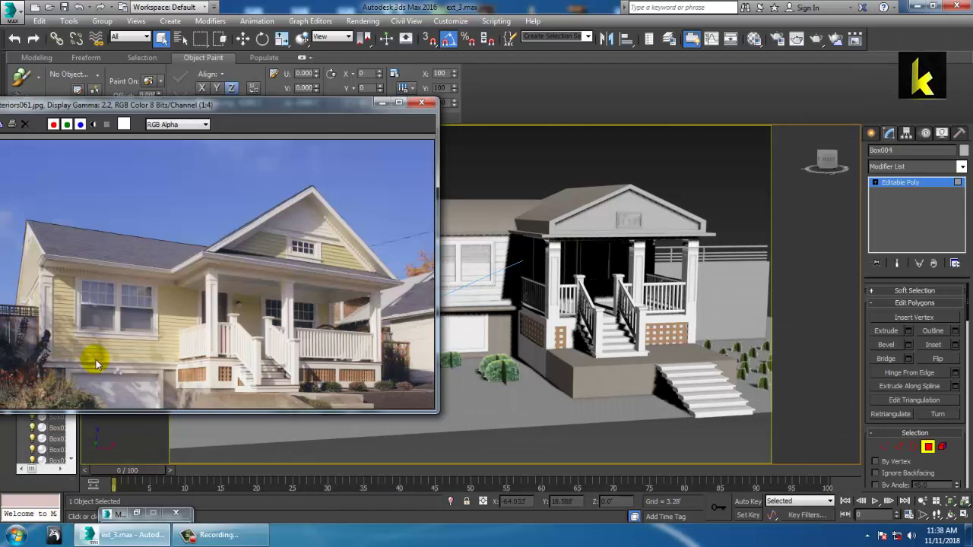
Leave polygon editing on the porch roof and examine the small window in its gable.
click(904, 184)
click(623, 219)
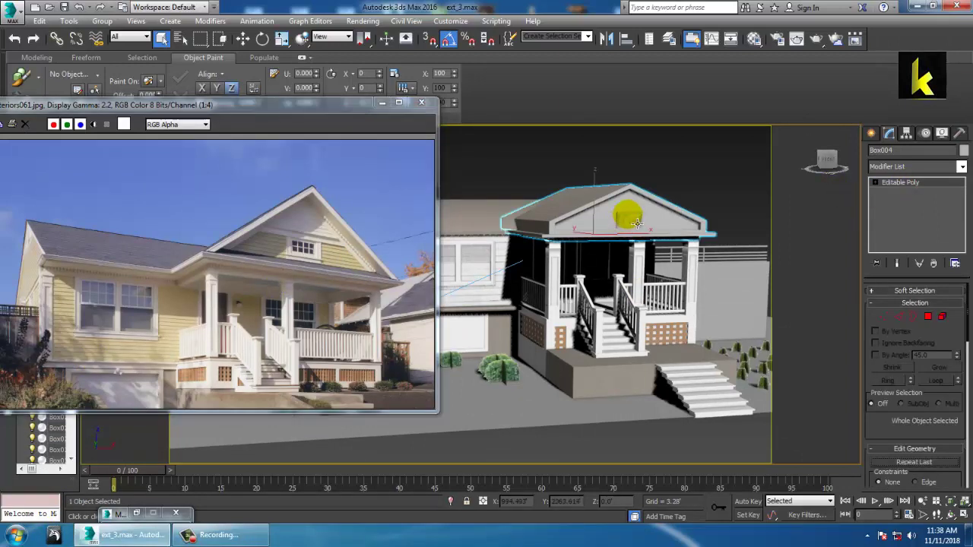
key(z)
alt+middle_drag(566, 339, 584, 353)
middle_drag(456, 330, 526, 305)
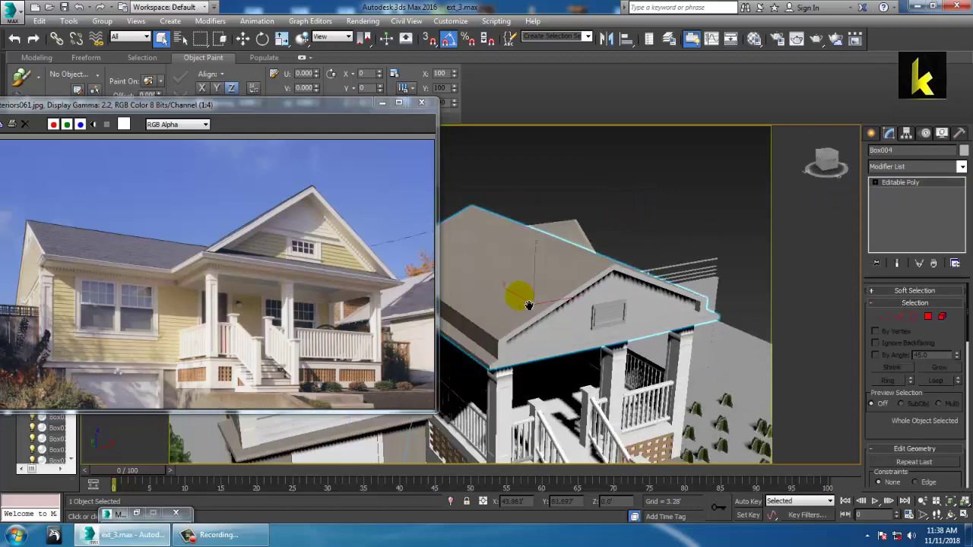
scroll(526, 305, up, 5)
middle_drag(658, 297, 560, 297)
click(928, 317)
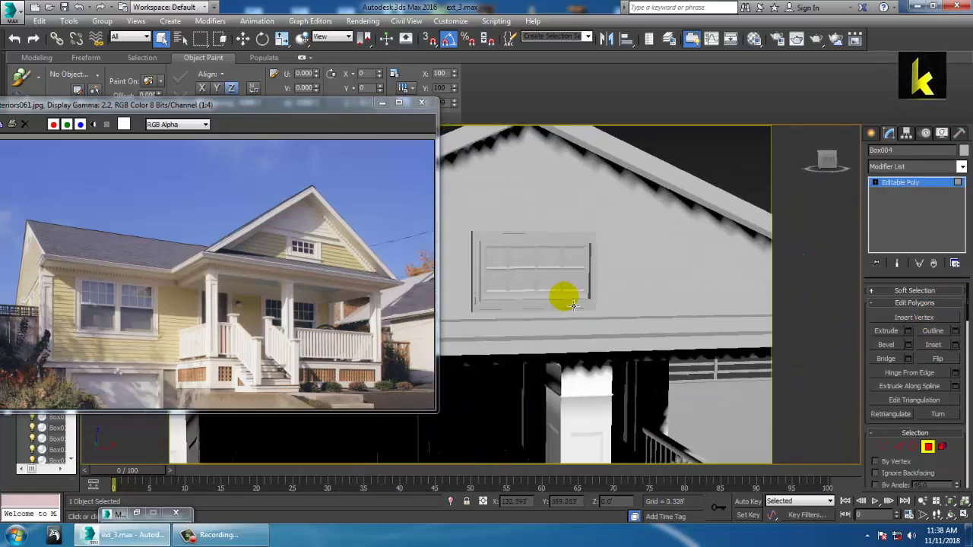
drag(453, 207, 612, 319)
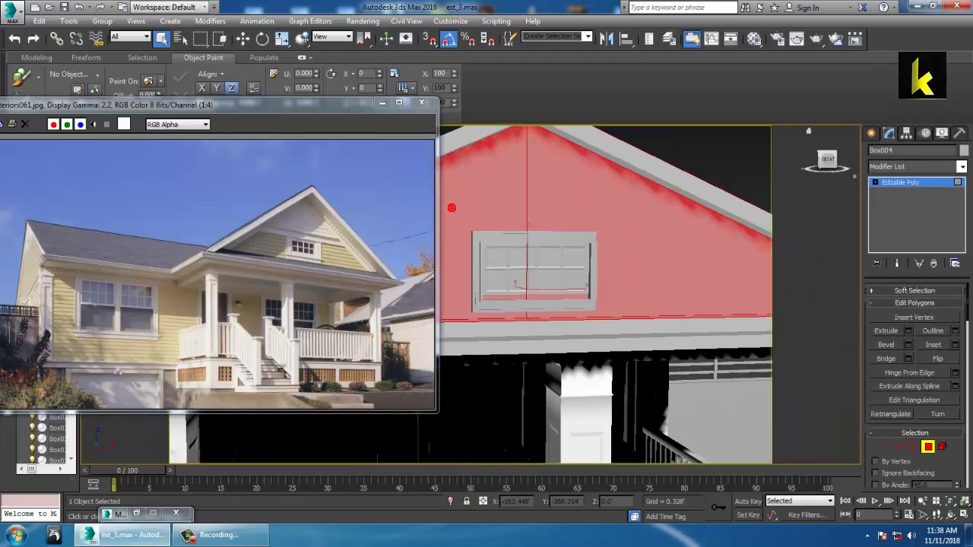
click(907, 184)
Select all polygons of the gable window object in the wireframe elevation view.
click(555, 256)
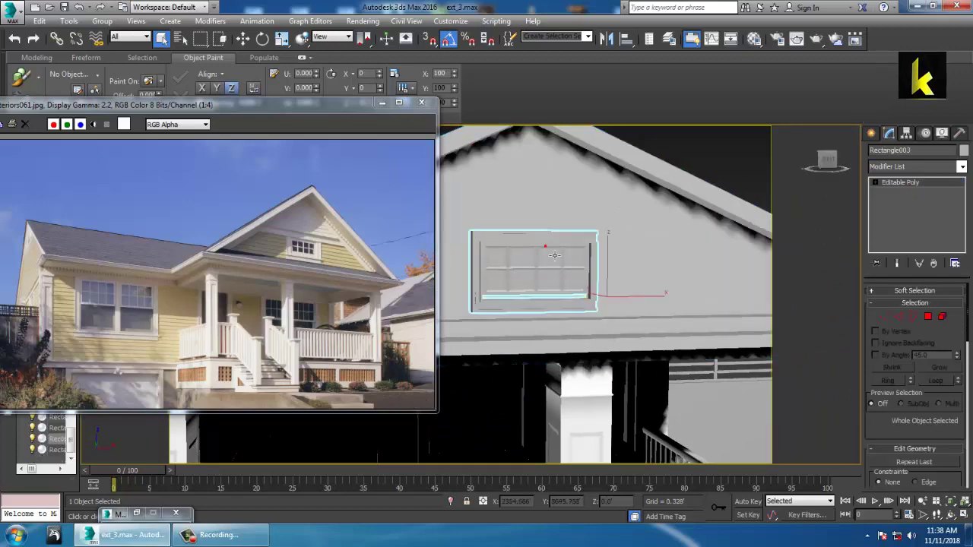
click(928, 324)
key(alt+w)
click(712, 185)
key(z)
key(alt+w)
scroll(604, 238, down, 4)
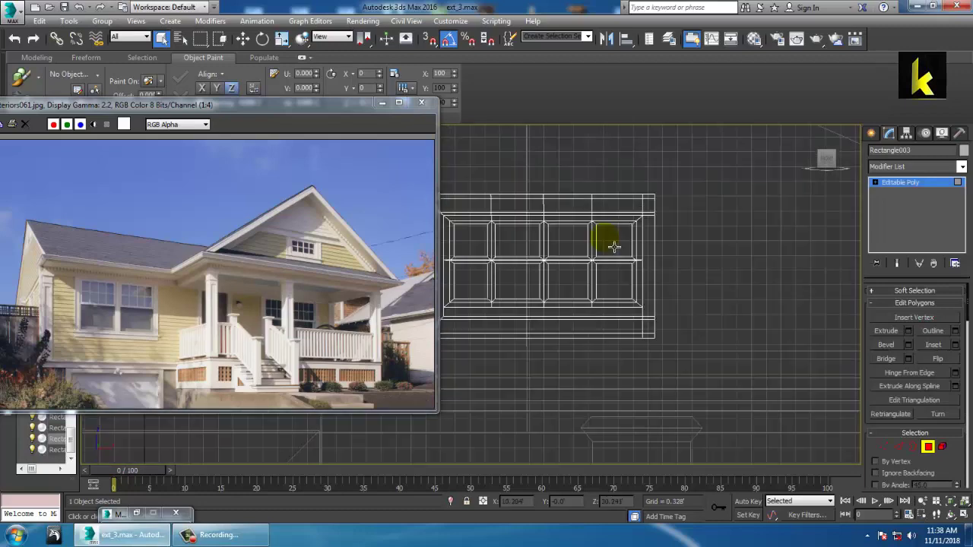
middle_drag(614, 246, 662, 256)
drag(835, 384, 835, 383)
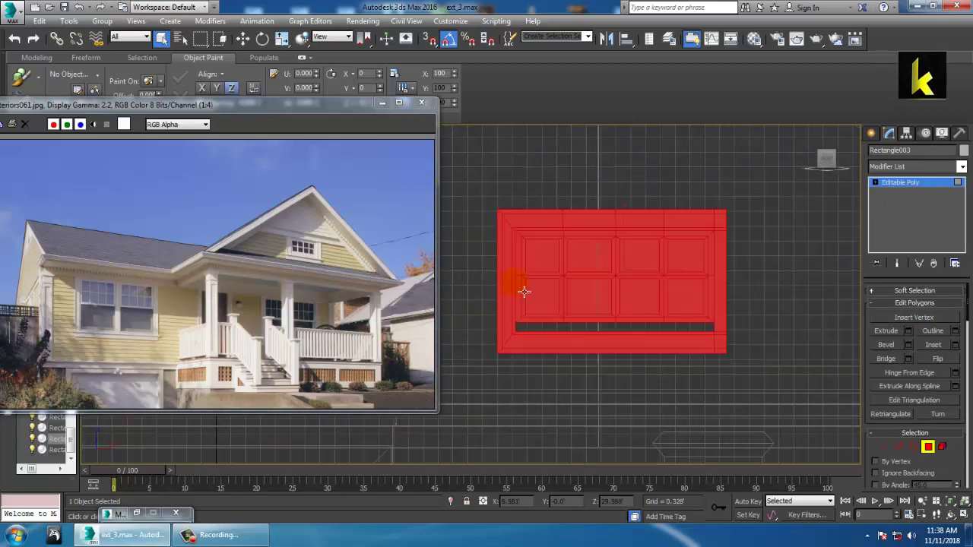
Remove the inner pane grid from the polygon selection, keeping only the window's outer frame, and return to the perspective view.
scroll(532, 270, up, 3)
alt+click(530, 225)
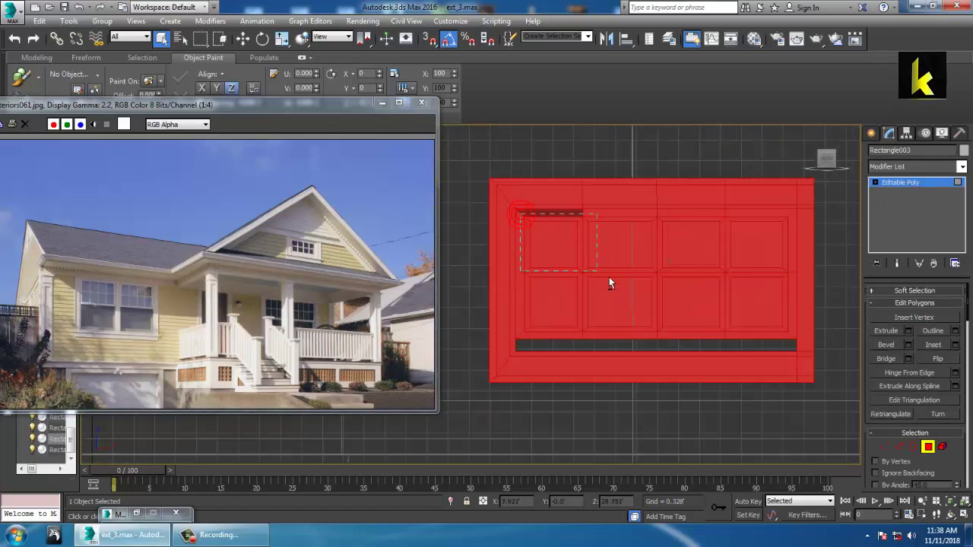
alt+drag(792, 342, 799, 345)
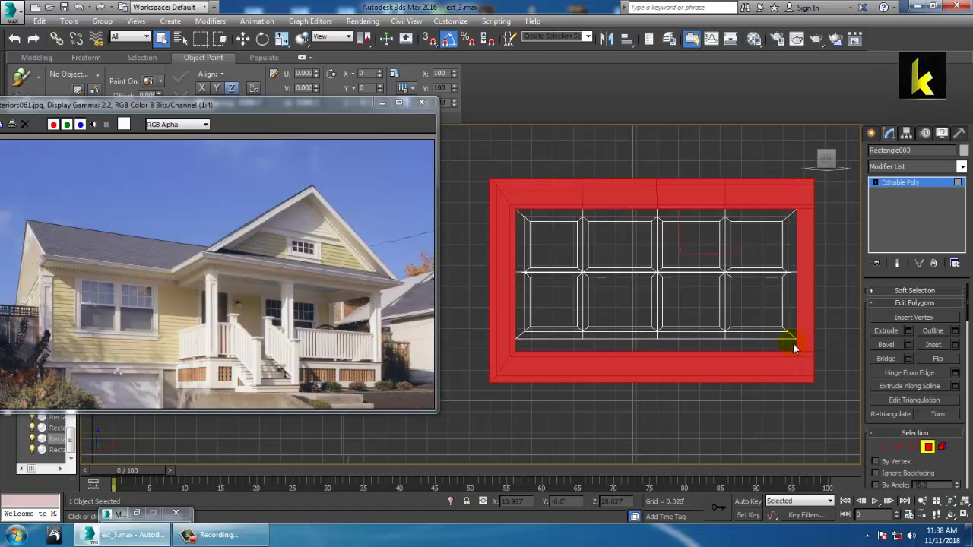
key(alt+w)
right_click(670, 337)
key(alt+w)
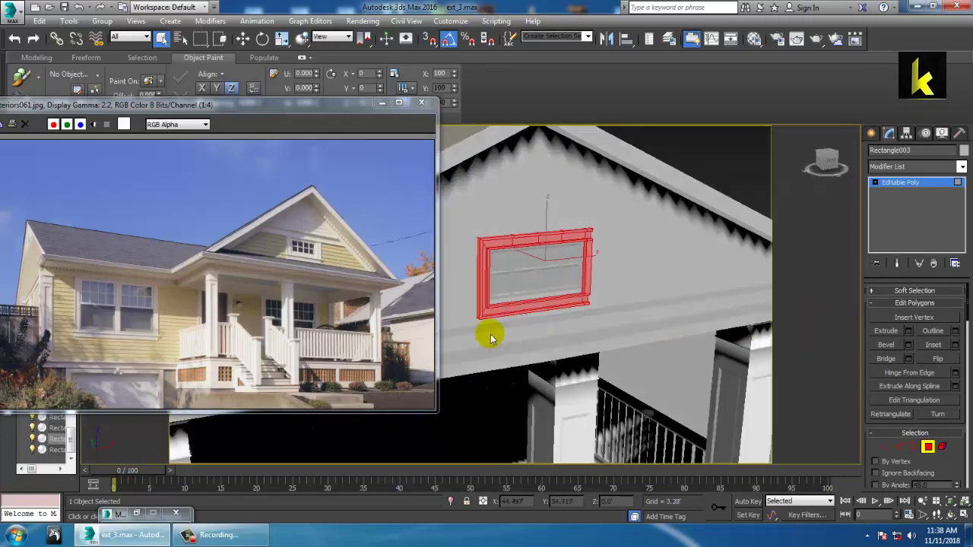
Assign the white 13 - Default material to the selected outer frame of the gable window.
key(m)
click(141, 273)
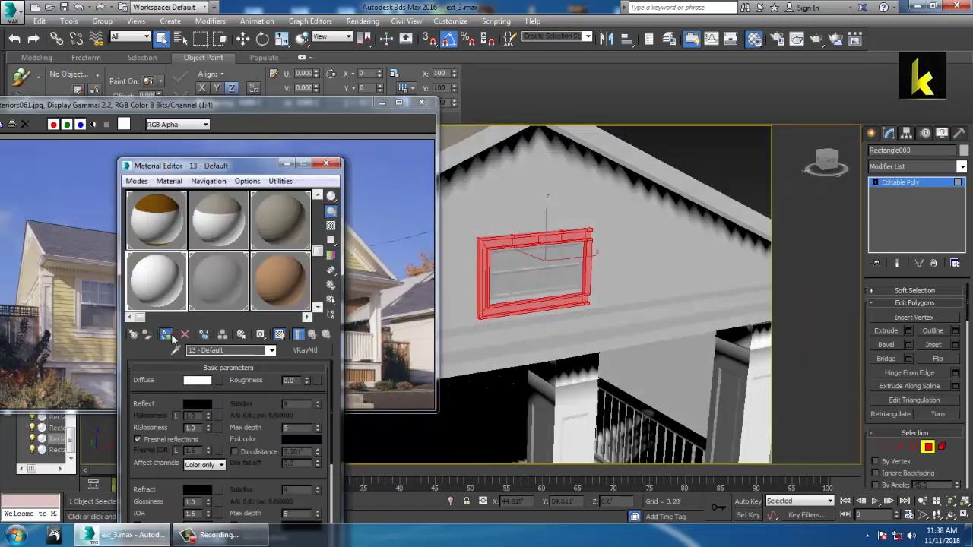
click(168, 336)
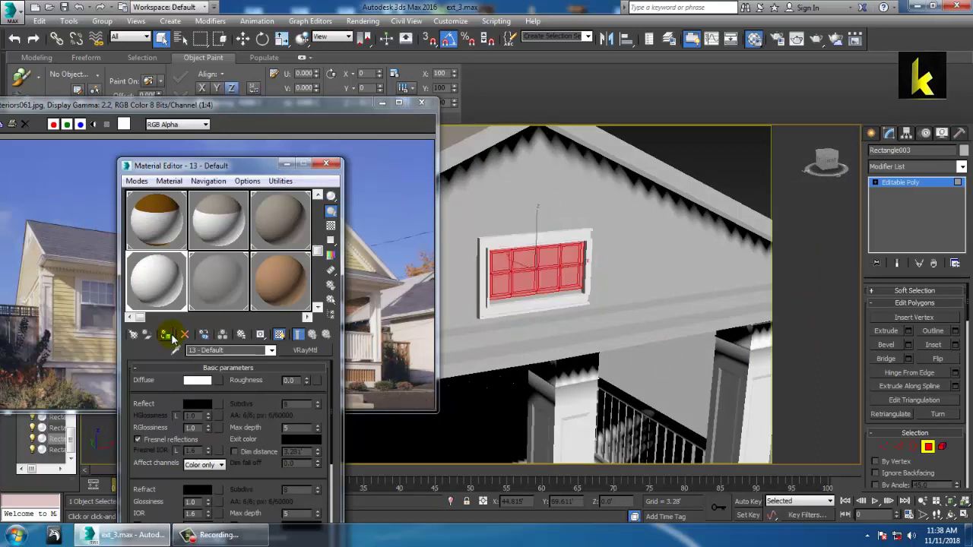
Assign the 14 - Default material to the gable window's inner pane grid, clear the workspace and leave polygon editing.
click(226, 298)
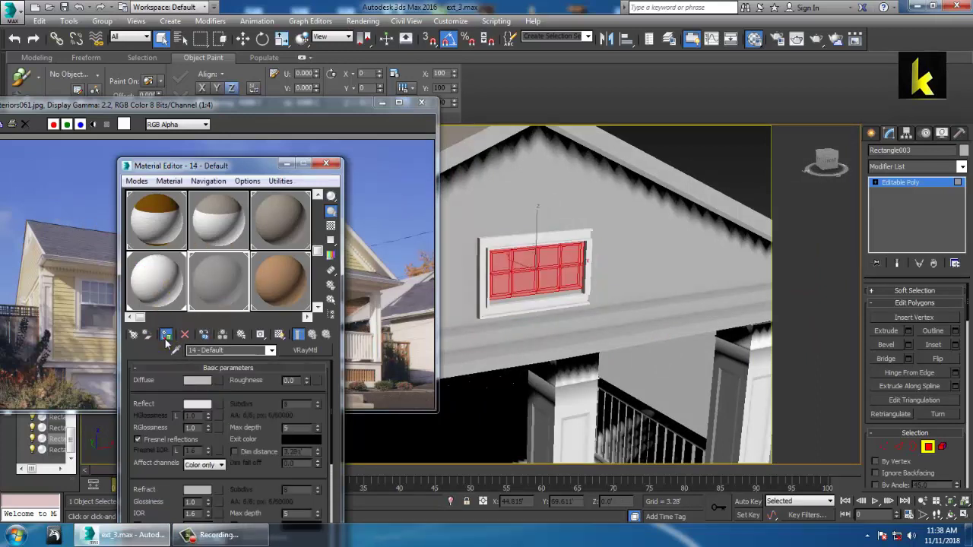
click(289, 164)
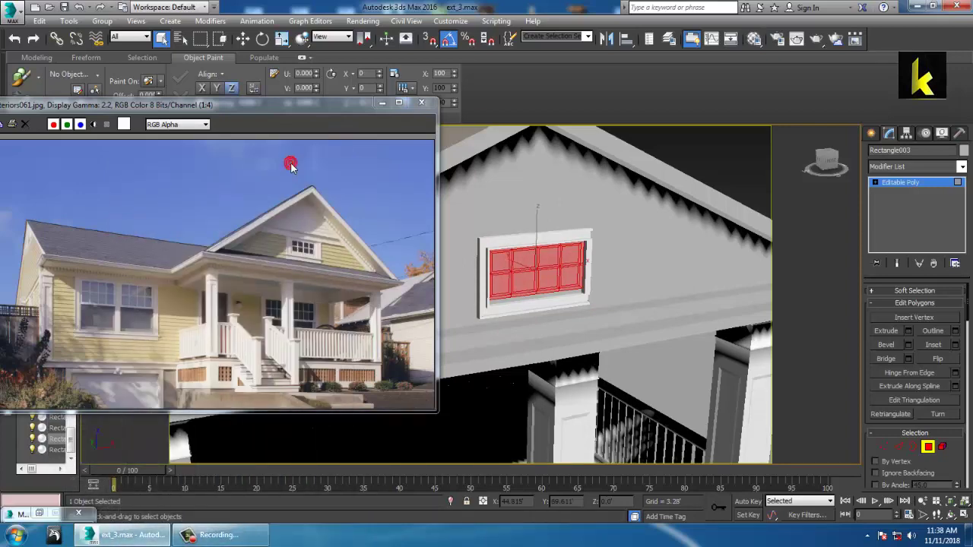
click(644, 203)
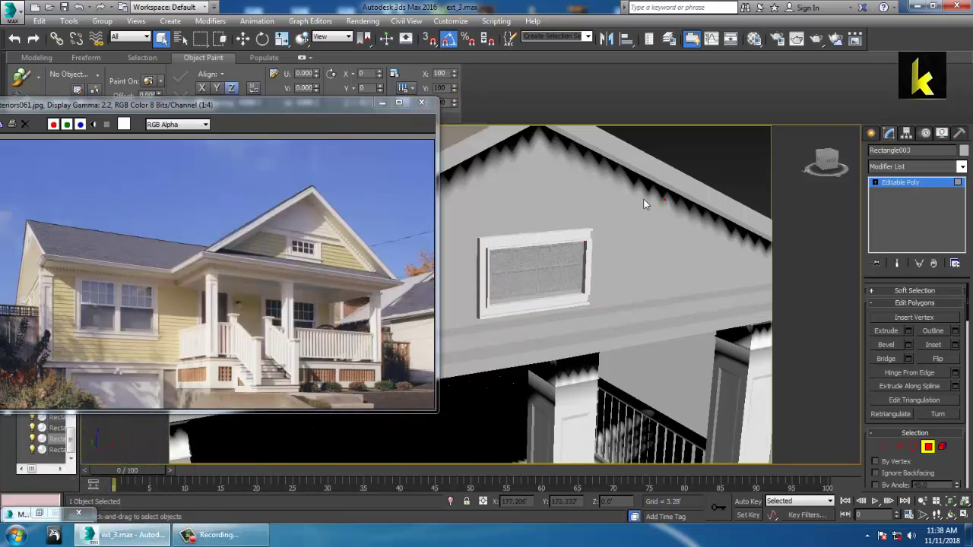
click(388, 104)
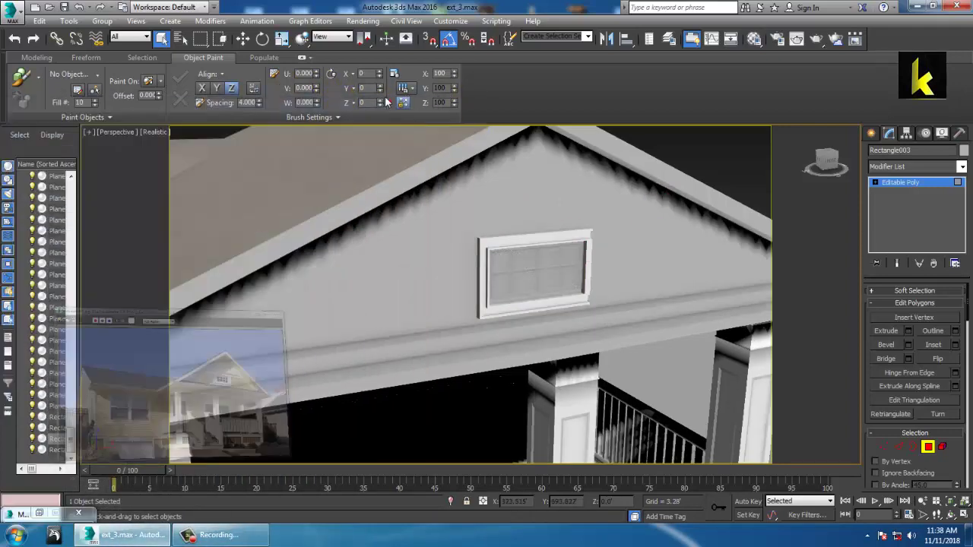
click(619, 250)
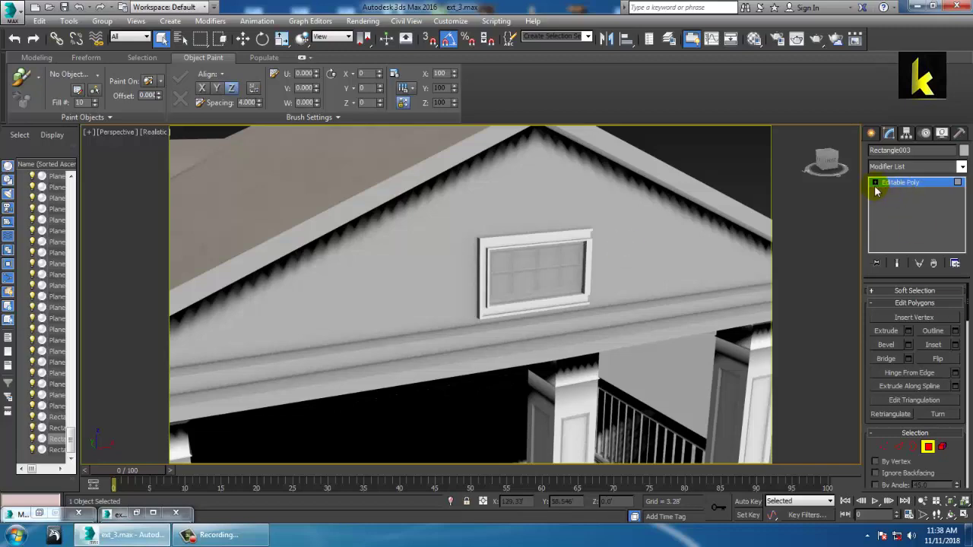
click(894, 184)
Select the porch roof object and add an Unwrap UVW modifier to it.
click(700, 227)
scroll(672, 254, down, 5)
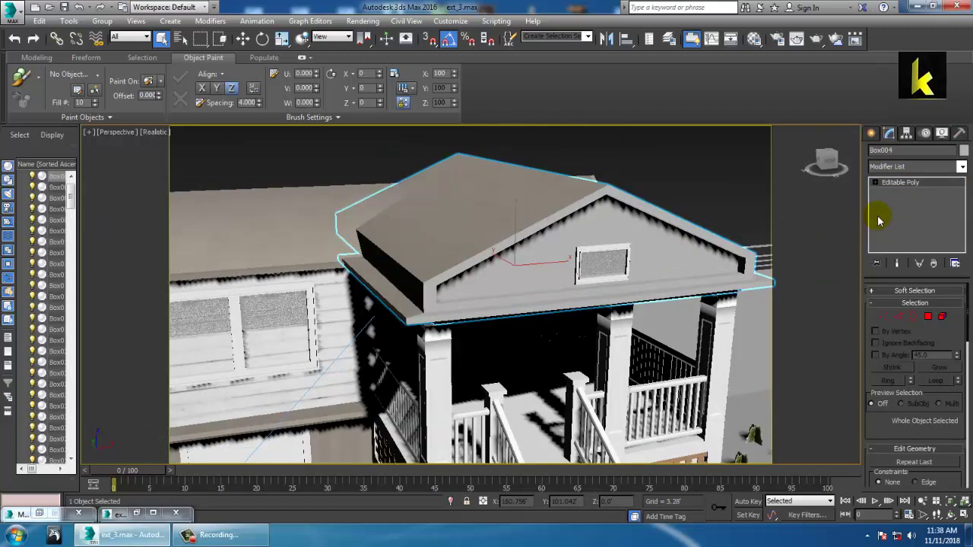
click(963, 167)
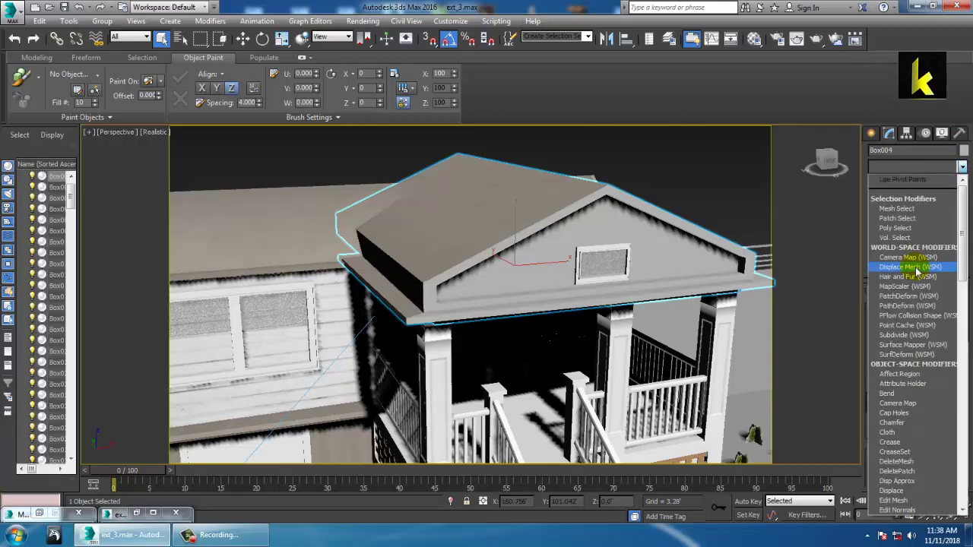
key(u)
click(901, 394)
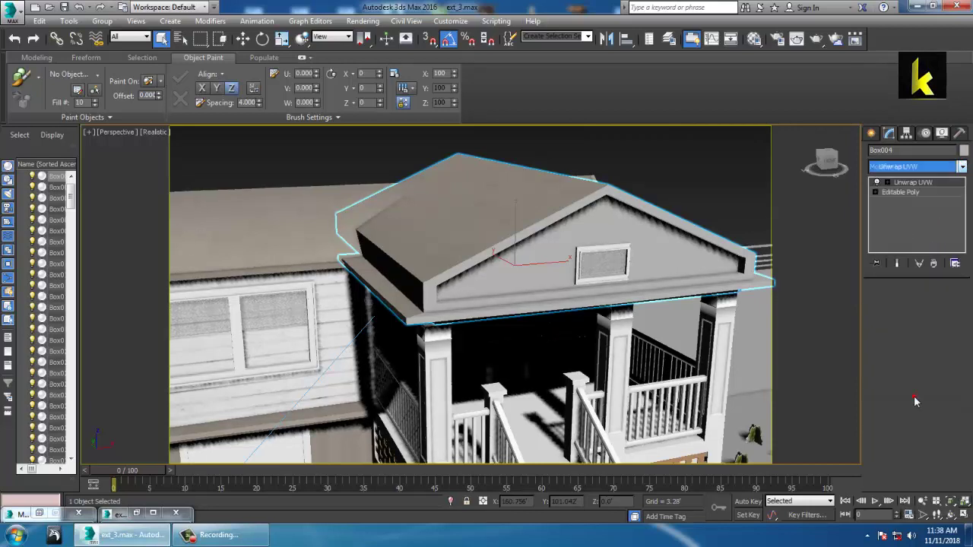
Select both halves of the porch roof's front gable face as Unwrap UVW polygons.
click(887, 183)
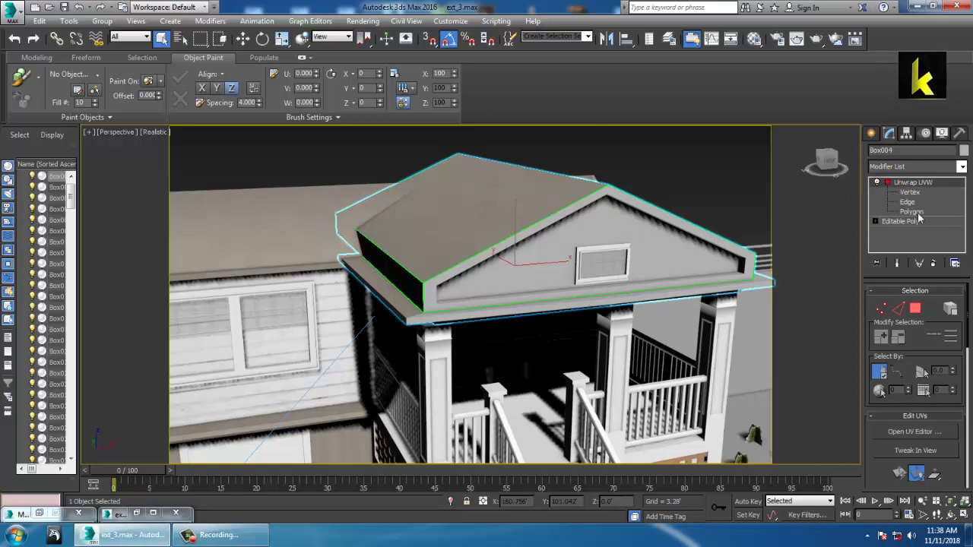
click(912, 211)
click(627, 242)
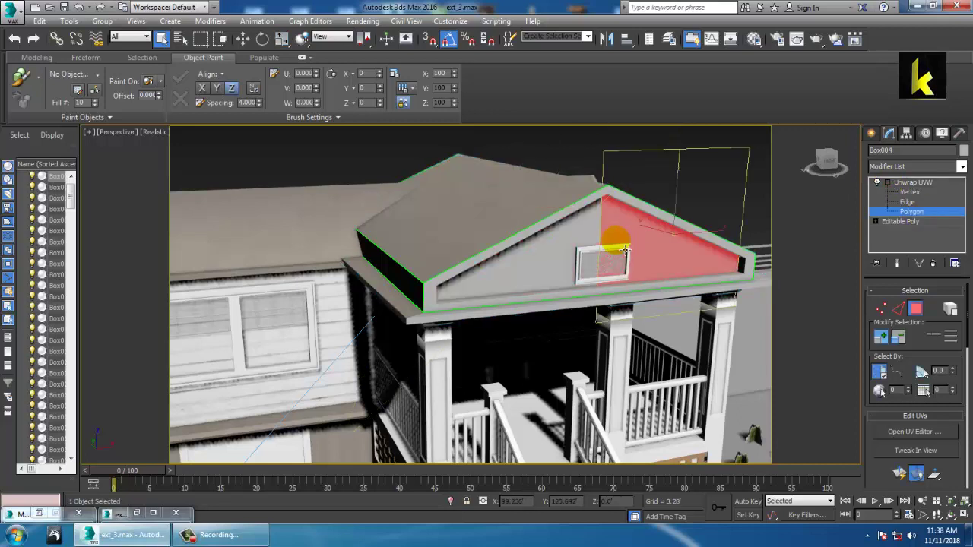
ctrl+click(594, 237)
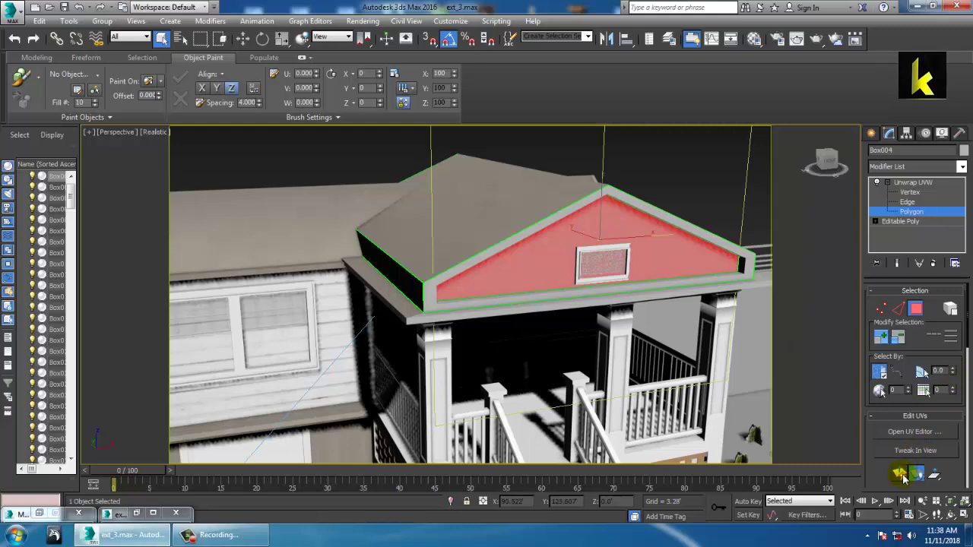
Open the gable face in the UV editor and scale its UVs down to sit inside the checker tile.
click(916, 431)
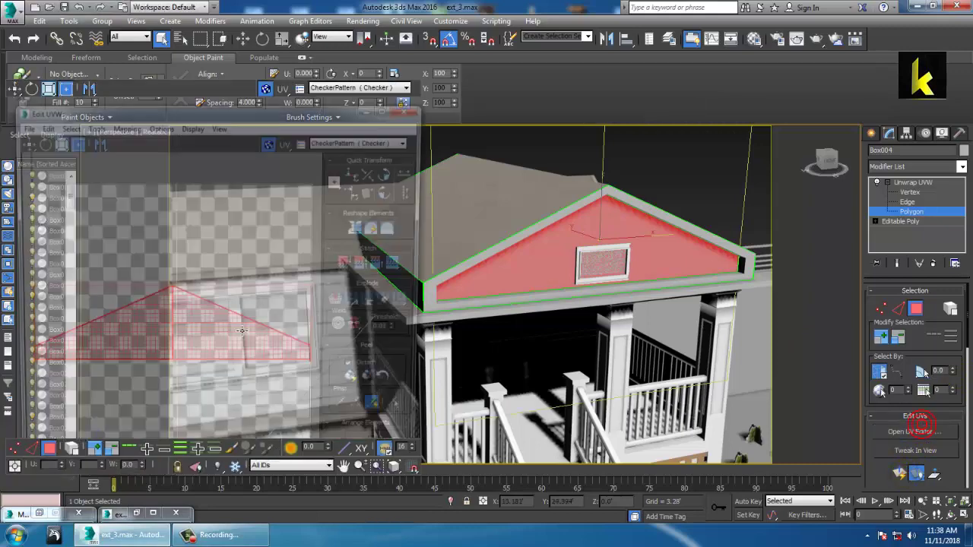
scroll(253, 312, down, 3)
scroll(191, 304, up, 3)
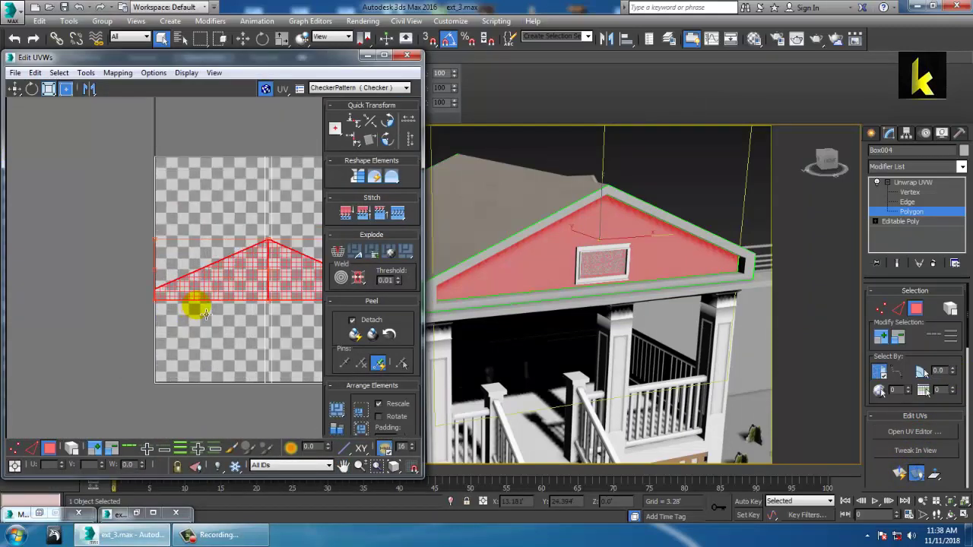
scroll(190, 301, down, 2)
scroll(252, 284, down, 1)
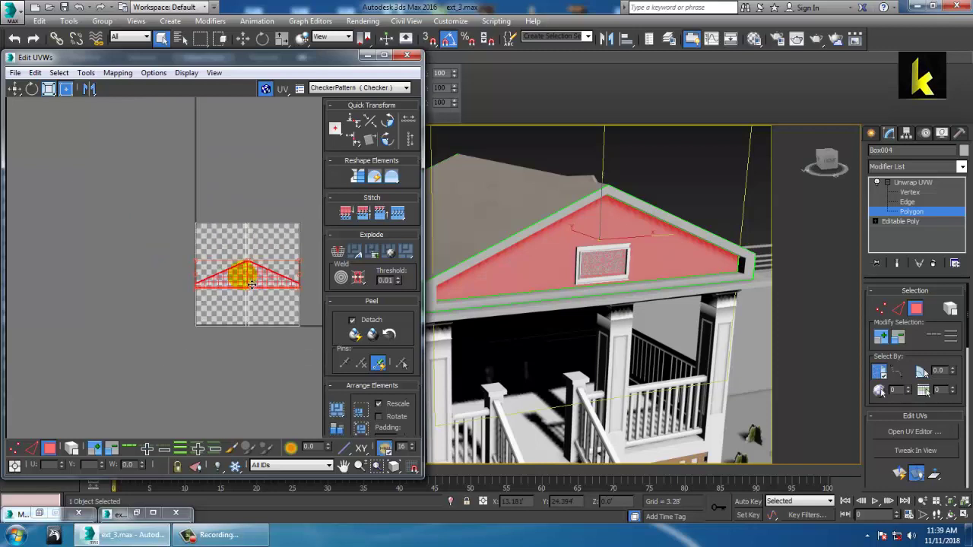
click(48, 88)
drag(253, 287, 282, 322)
scroll(268, 276, up, 3)
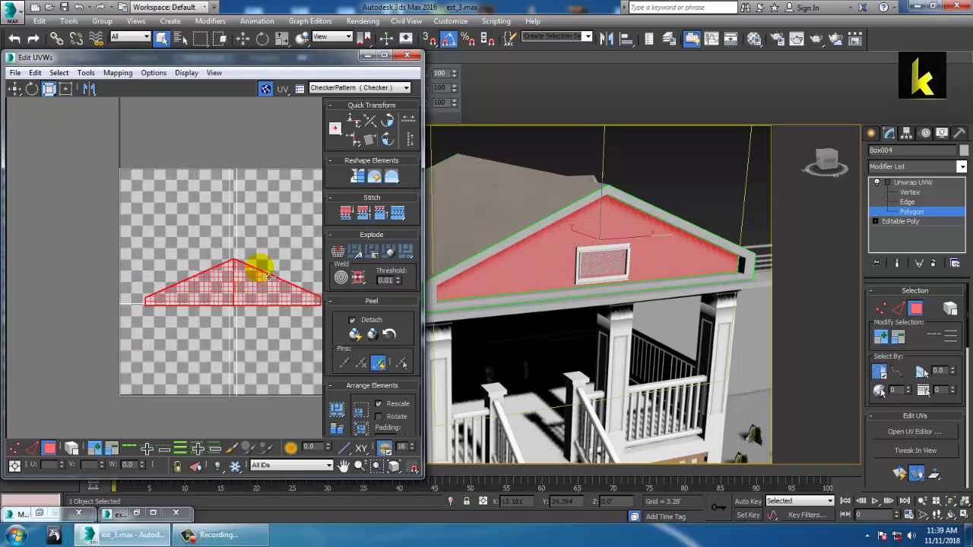
Render a 1024 × 1024 UVW template of the gable face's UV layout and move the rendered map aside.
drag(96, 60, 214, 50)
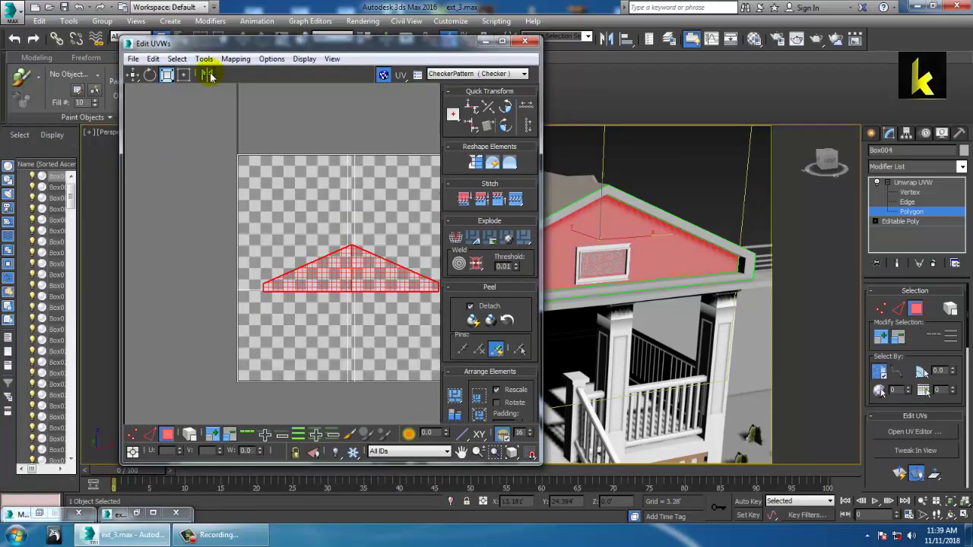
click(203, 59)
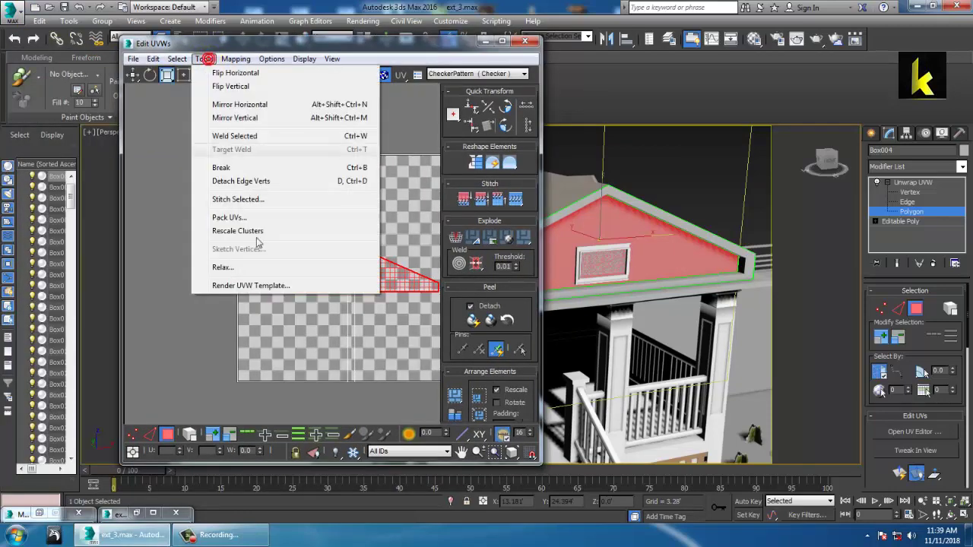
click(287, 284)
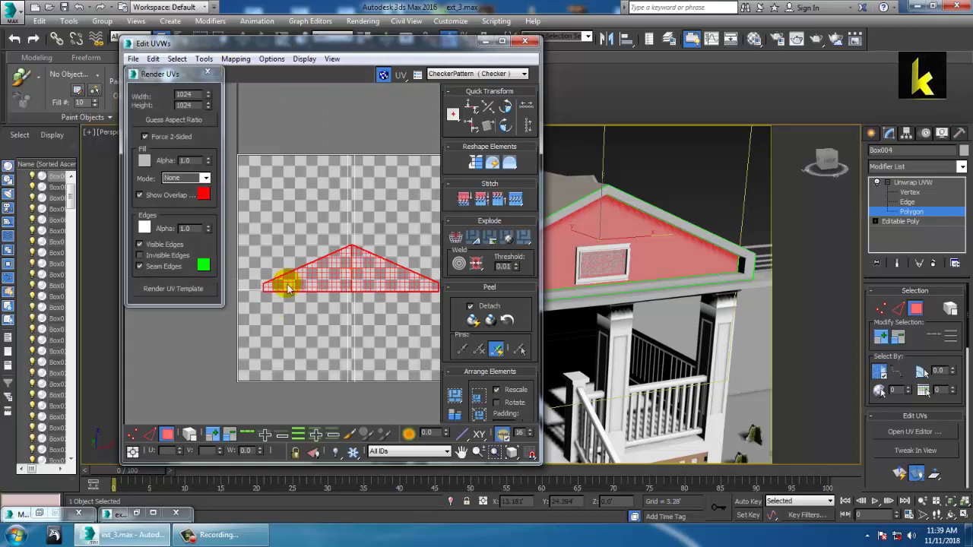
click(194, 292)
click(481, 354)
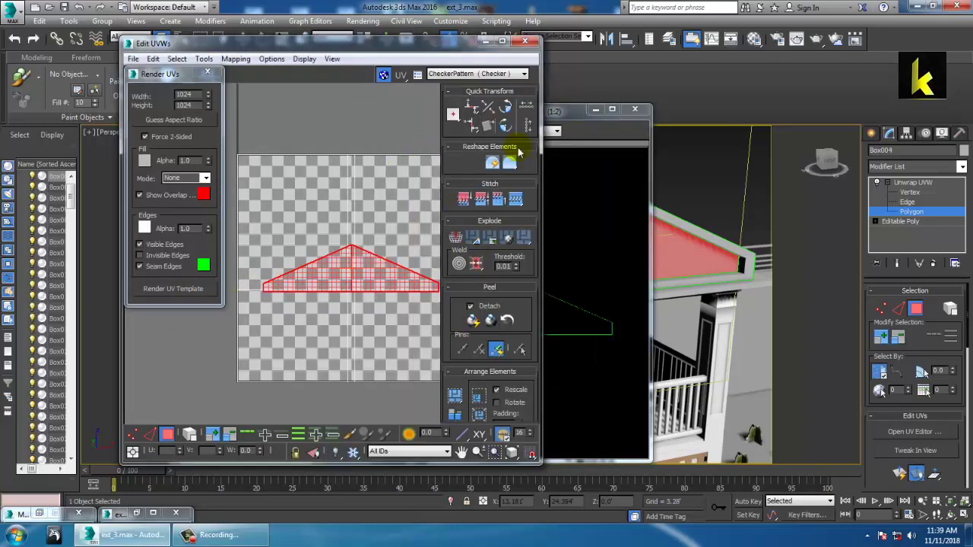
drag(563, 114, 841, 93)
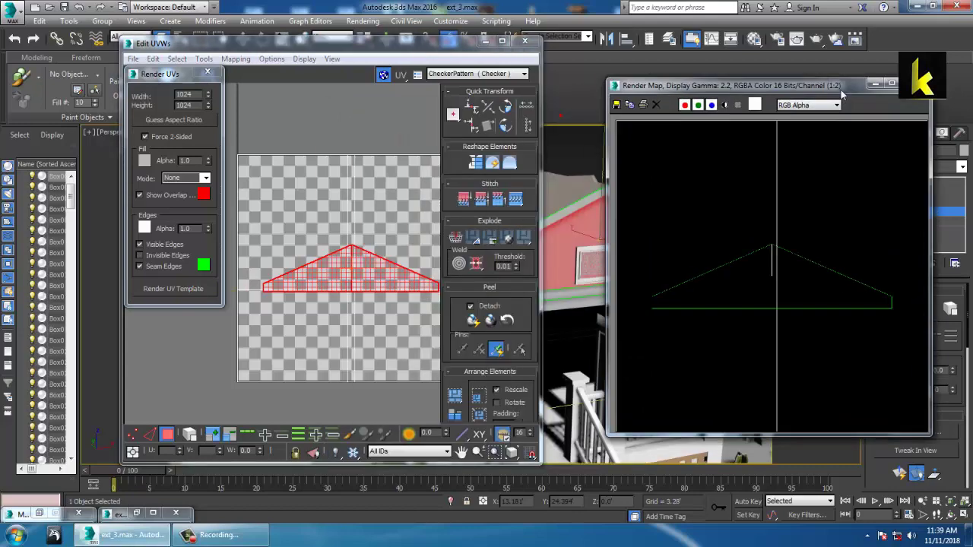
Save the rendered UV template as a JPEG named renderrr in the desktop's uvs folder, accepting the JPEG options.
click(617, 105)
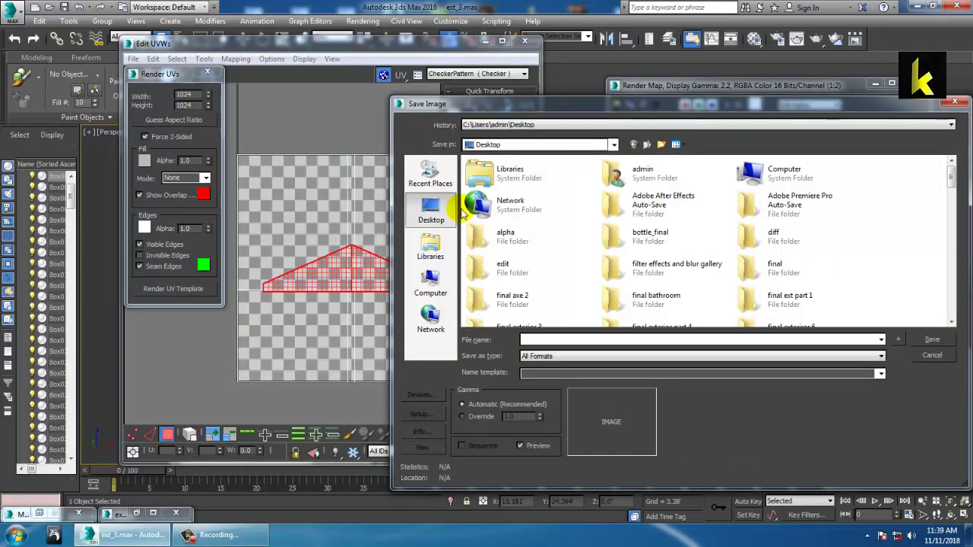
click(660, 264)
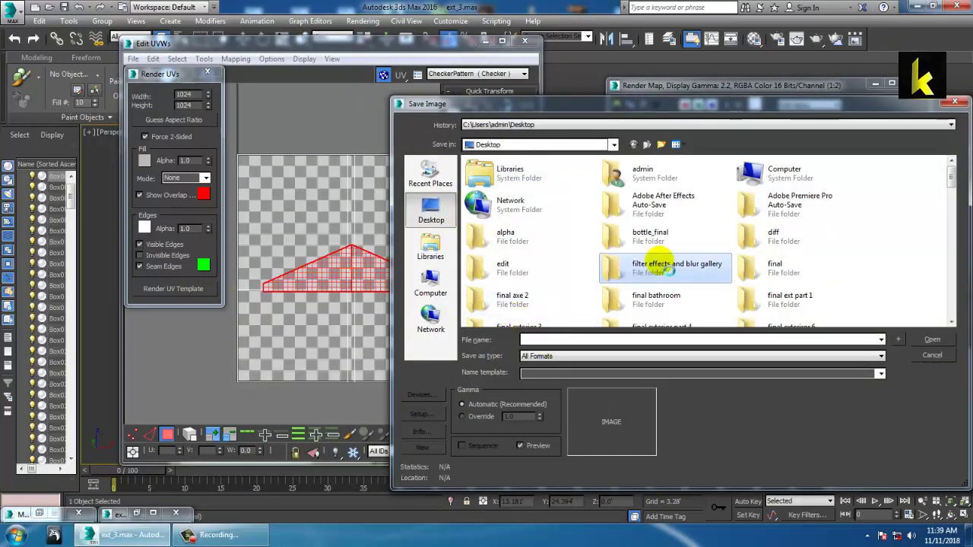
scroll(659, 263, down, 5)
double_click(630, 169)
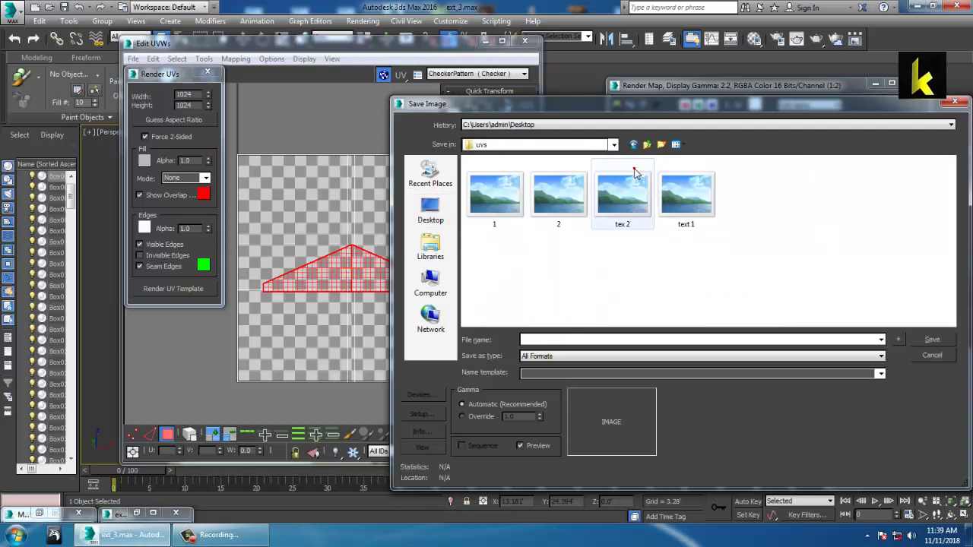
click(585, 341)
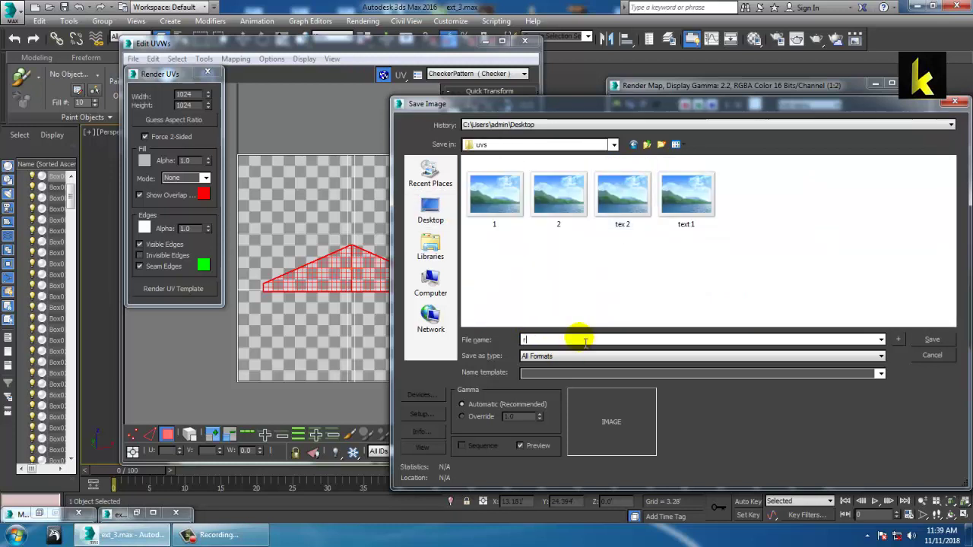
text(renderrr)
key(Tab)
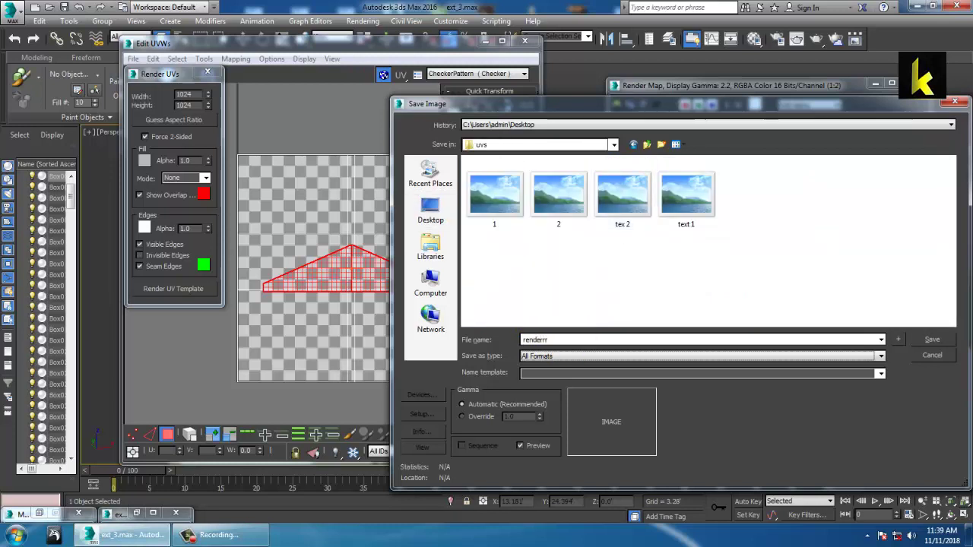
key(j)
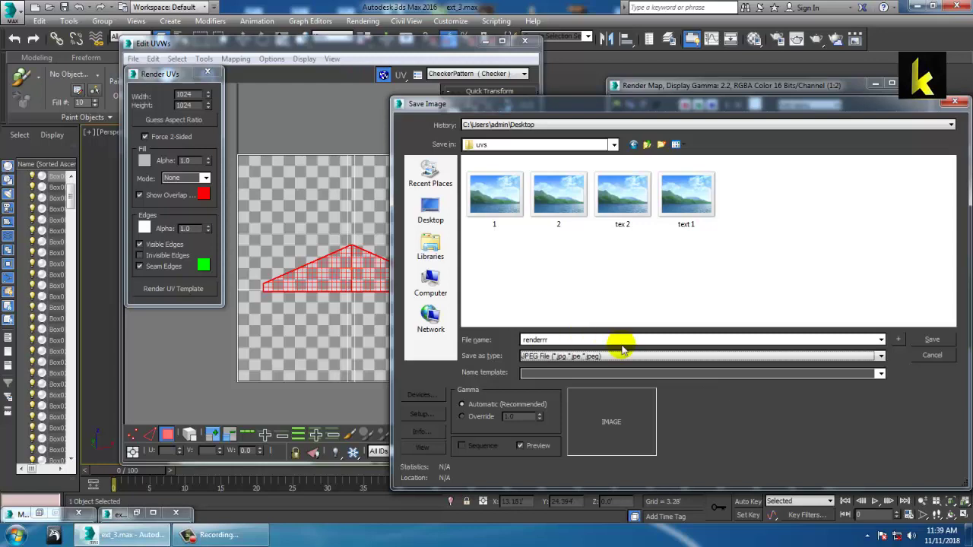
click(935, 342)
click(649, 366)
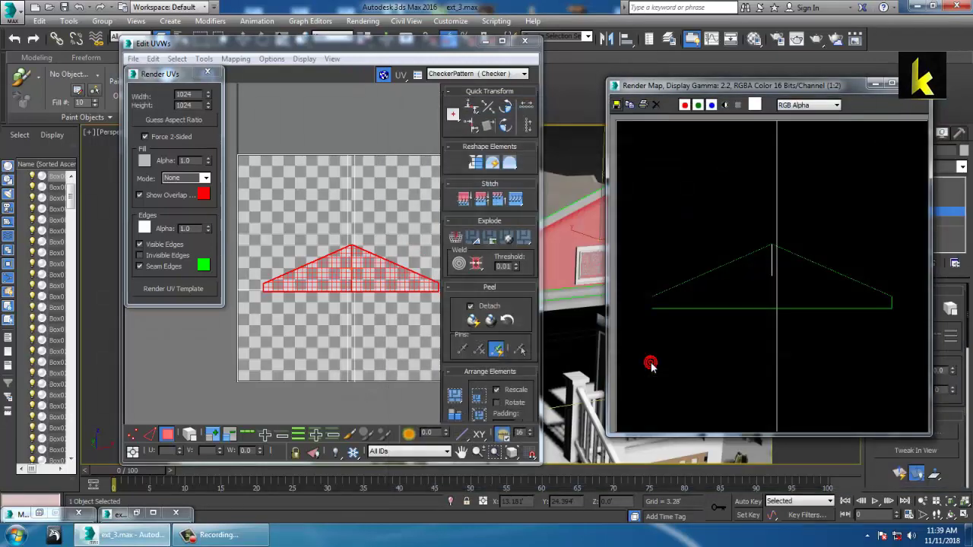
Start Adobe Photoshop CC 2015 and open the renderrr template image from the desktop's uvs folder.
click(15, 536)
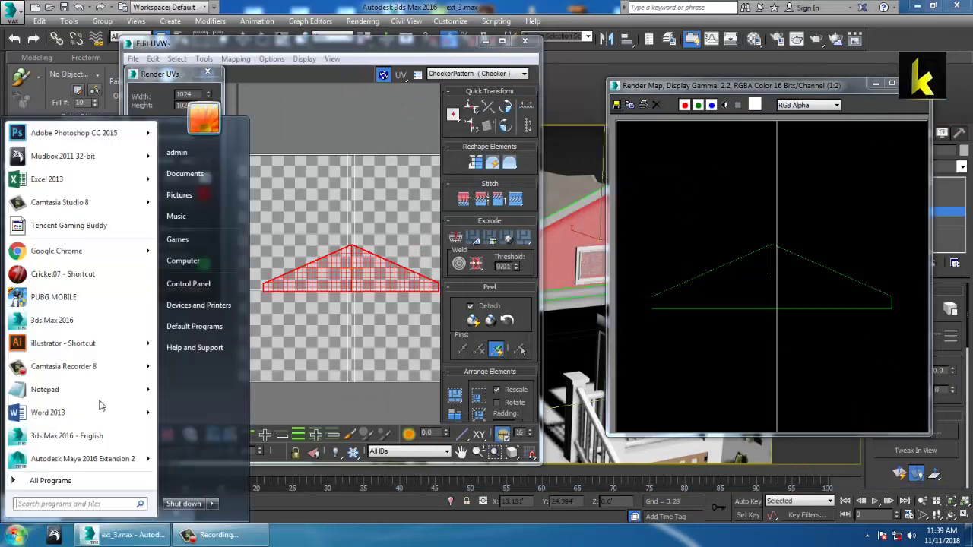
click(70, 133)
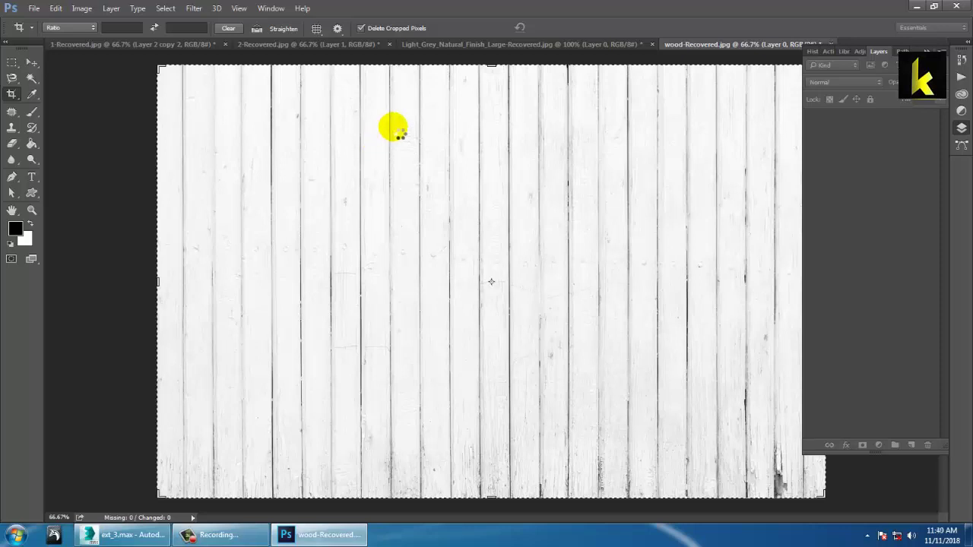
click(32, 61)
click(34, 8)
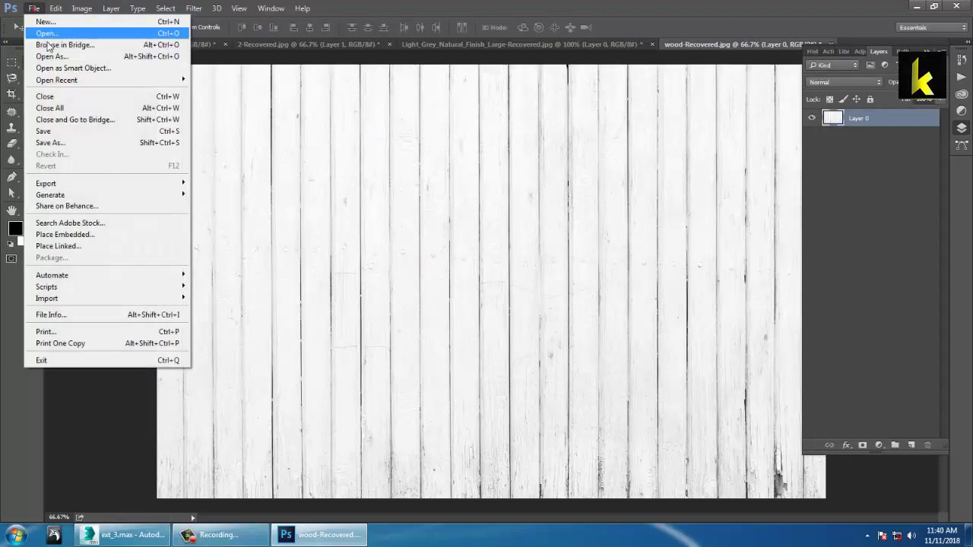
click(47, 33)
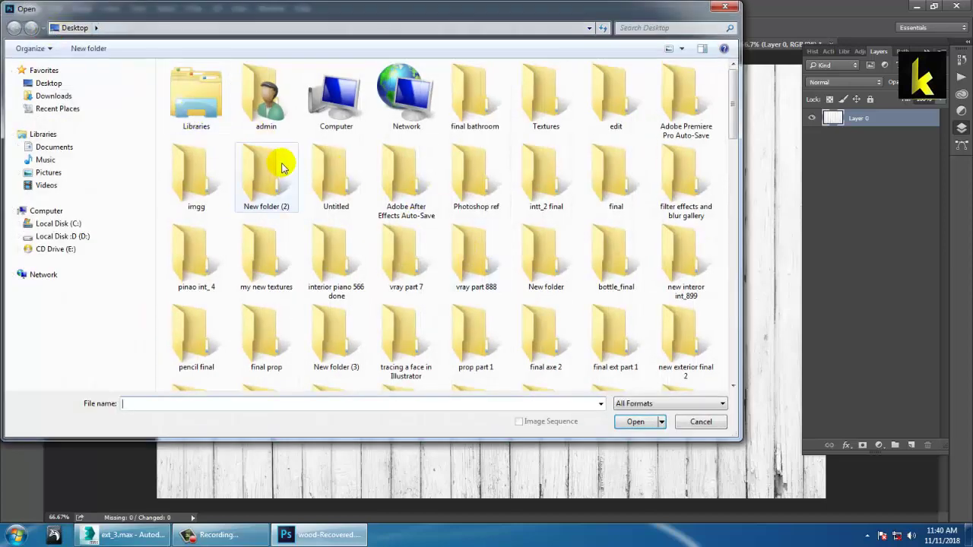
scroll(327, 136, down, 5)
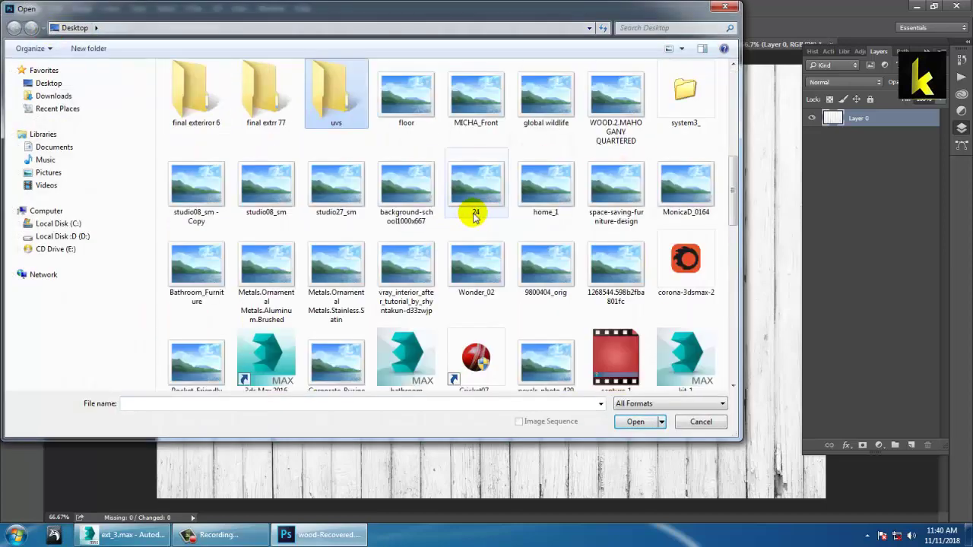
double_click(318, 77)
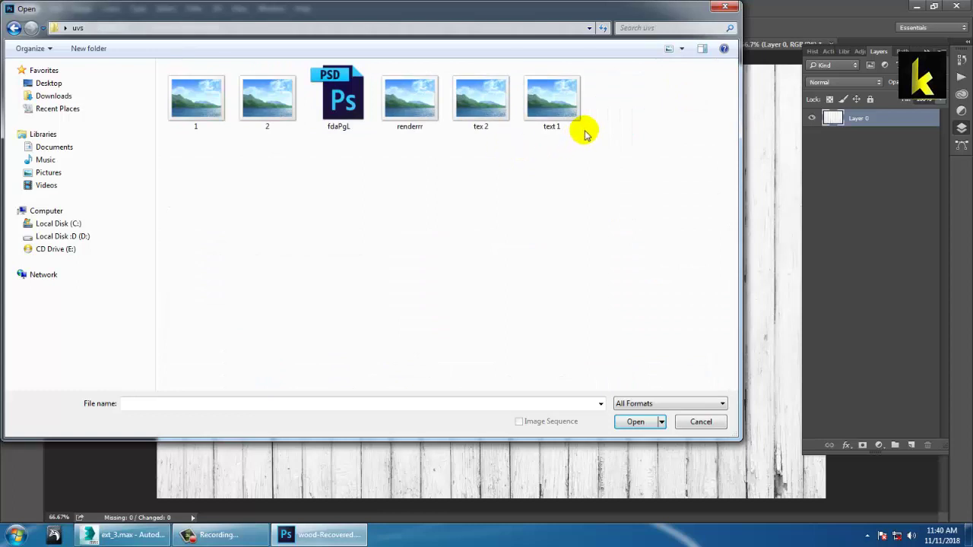
double_click(417, 114)
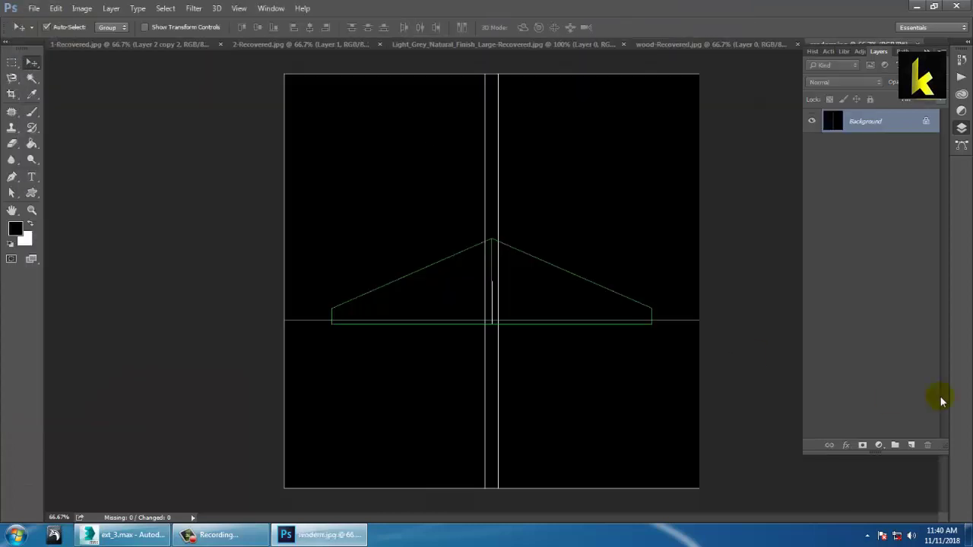
Convert the template's Background into an editable layer and copy the plank layer Layer 2 copy from 1-Recovered.jpg into the template document.
double_click(889, 123)
click(587, 169)
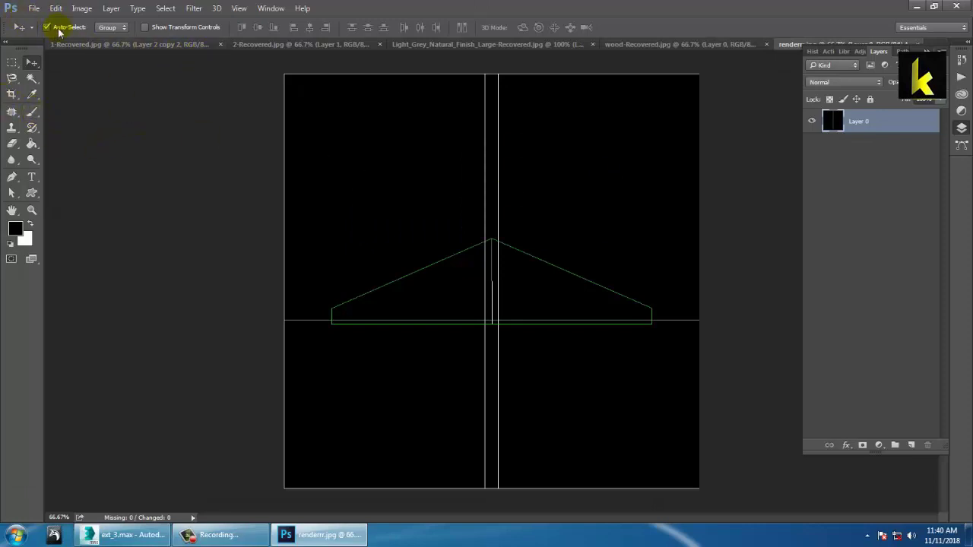
click(116, 44)
right_click(534, 250)
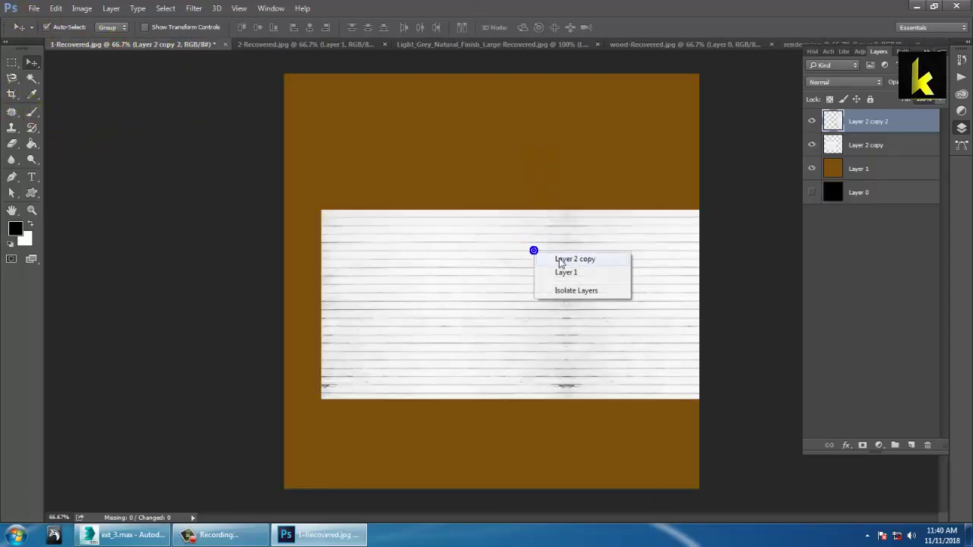
click(574, 259)
mouse_move(547, 297)
mouse_down()
mouse_move(573, 100)
mouse_move(671, 74)
mouse_move(706, 50)
mouse_move(799, 48)
mouse_move(791, 39)
mouse_move(530, 230)
mouse_move(533, 267)
mouse_move(553, 292)
mouse_up()
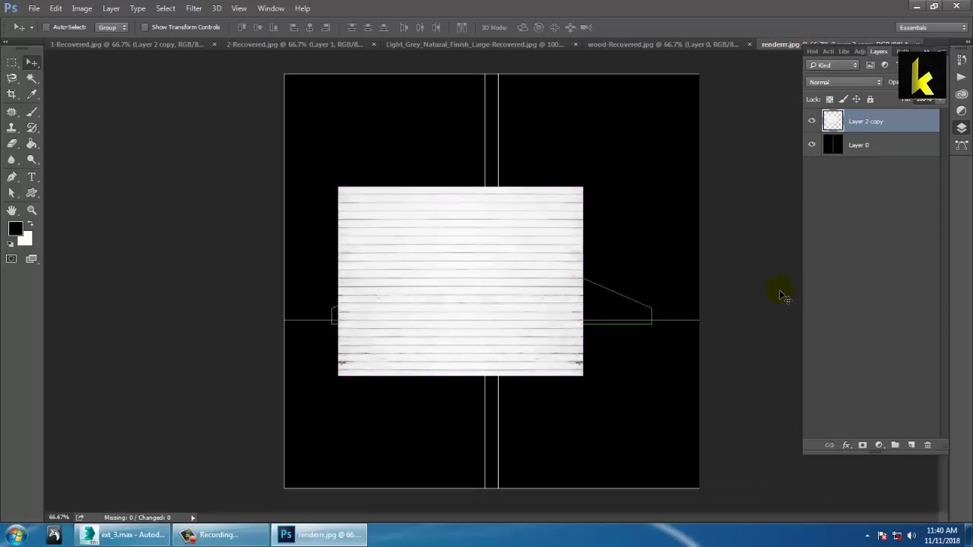
Stretch the plank layer across the full canvas width and reduce its height so it still covers the gable outline.
key(ctrl+t)
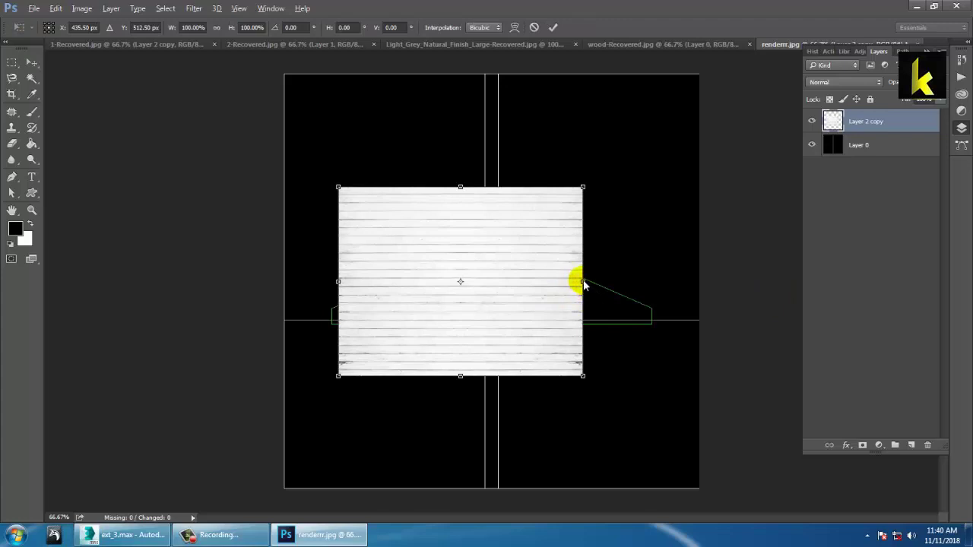
alt+drag(582, 282, 687, 290)
drag(566, 287, 586, 296)
alt+drag(477, 194, 485, 213)
key(Return)
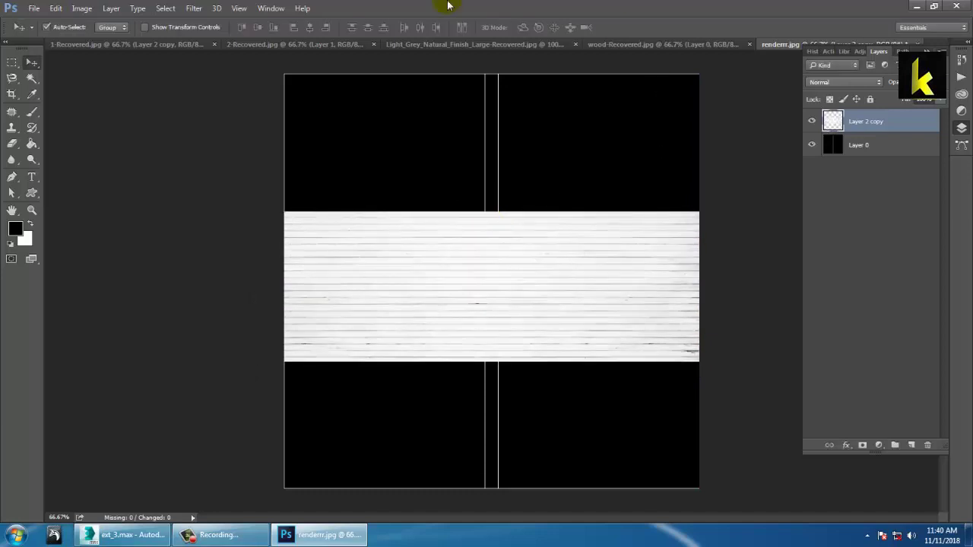
Hide the UV template layer and save the document as a Photoshop file named renderrr1 in the uvs folder.
click(812, 145)
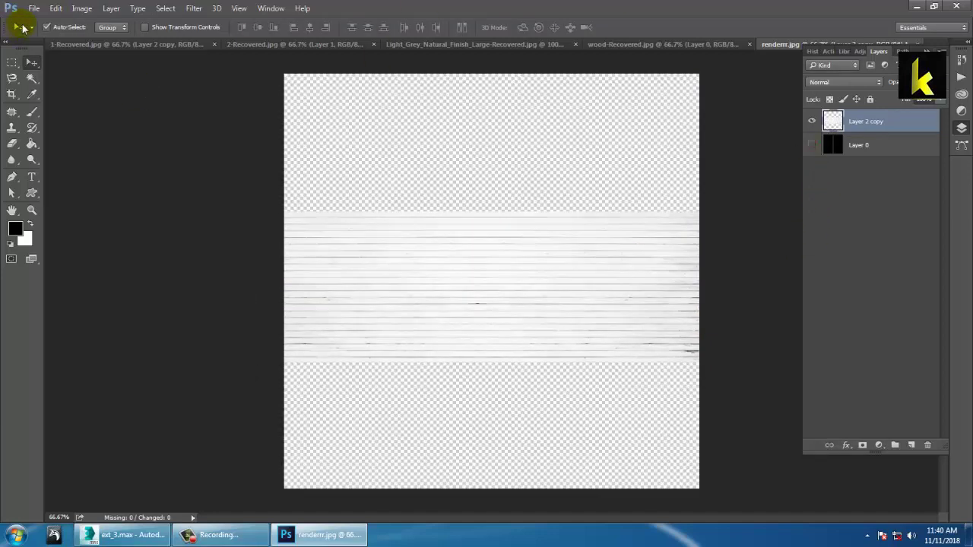
click(33, 8)
click(76, 141)
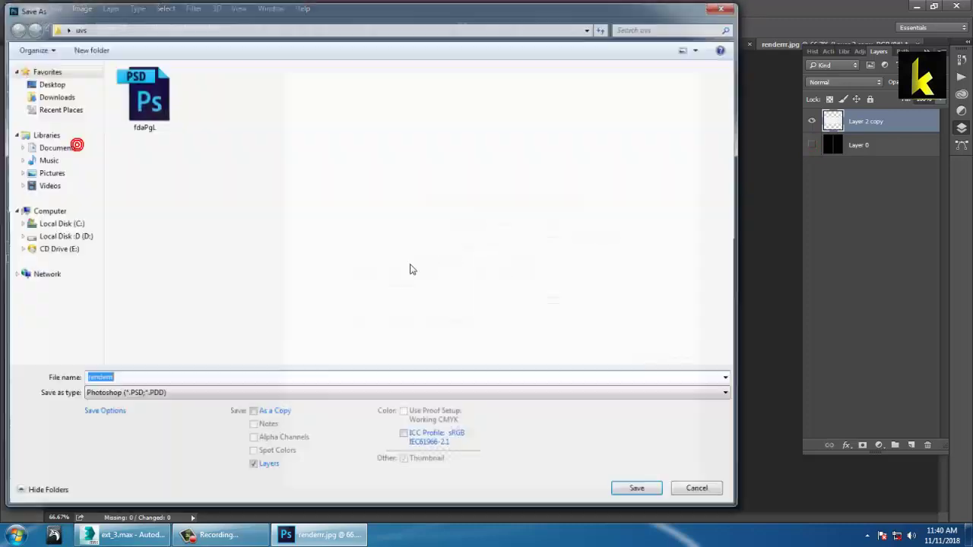
click(136, 386)
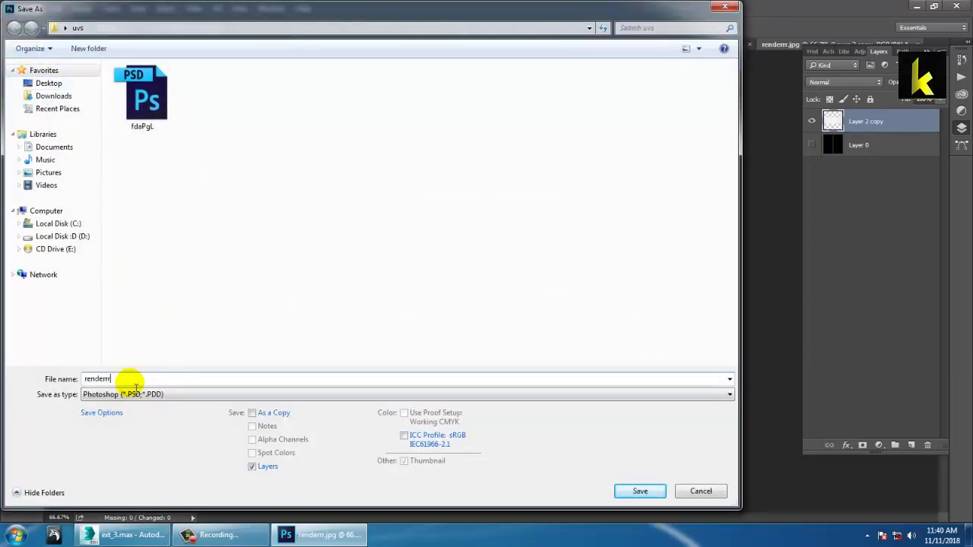
text(1)
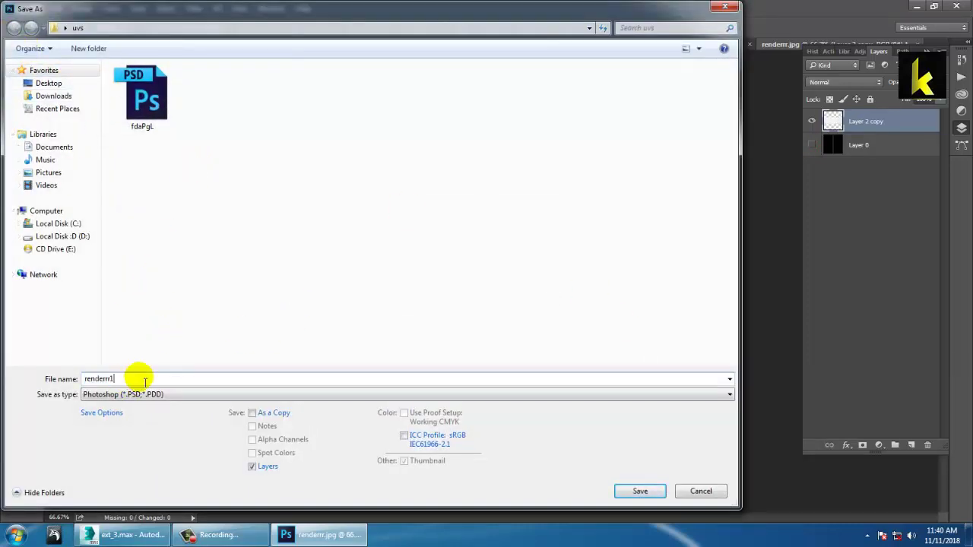
click(628, 497)
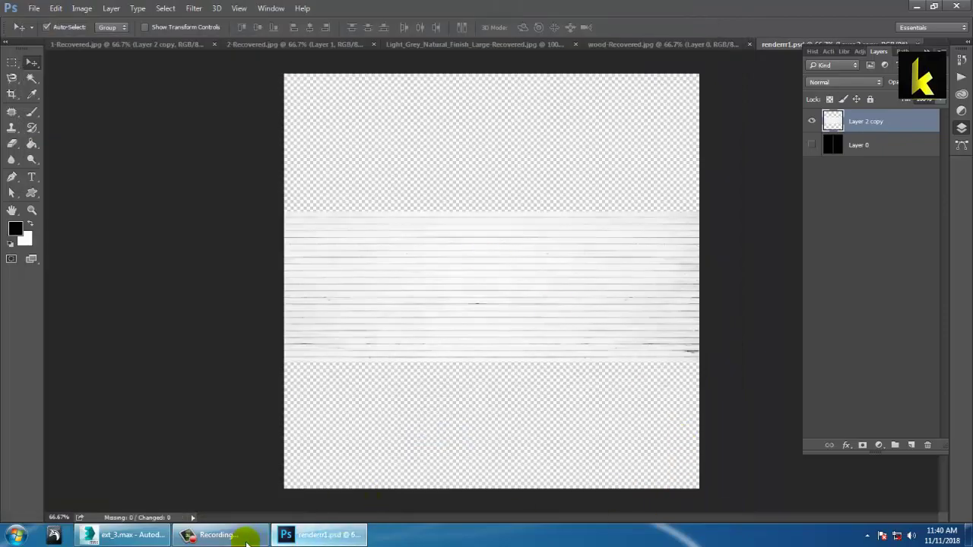
Switch back to 3ds Max, minimize the rendered map and UV editor windows, and leave the Unwrap UVW polygon level.
click(126, 535)
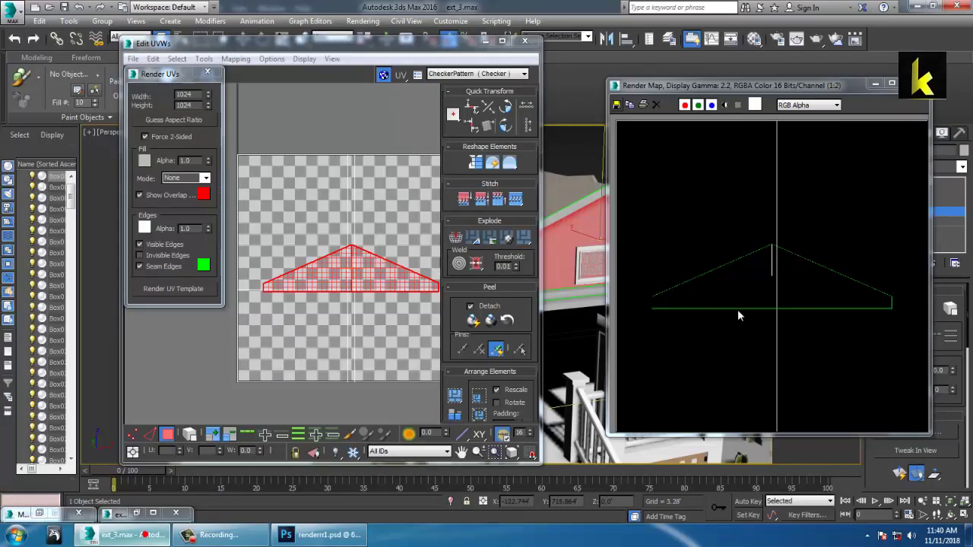
click(873, 84)
click(486, 44)
click(908, 183)
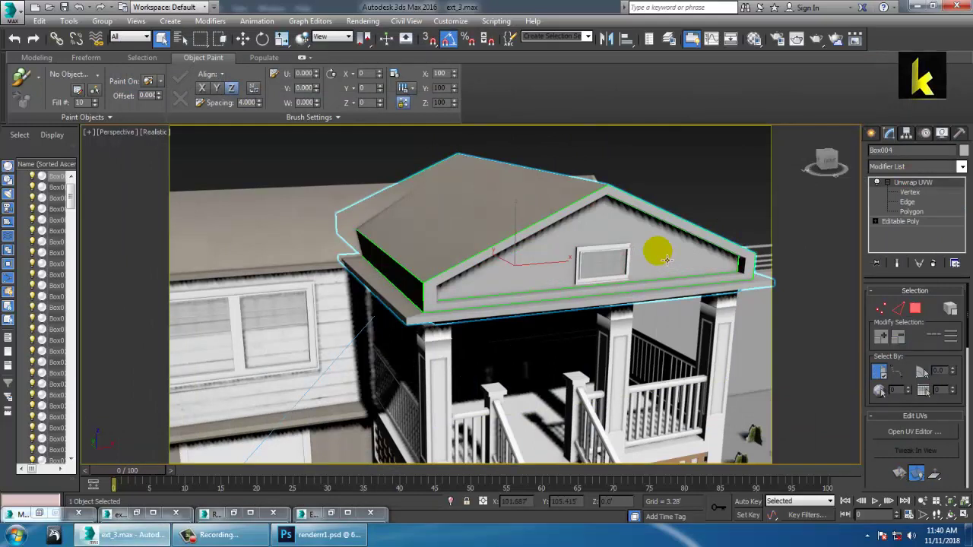
click(903, 222)
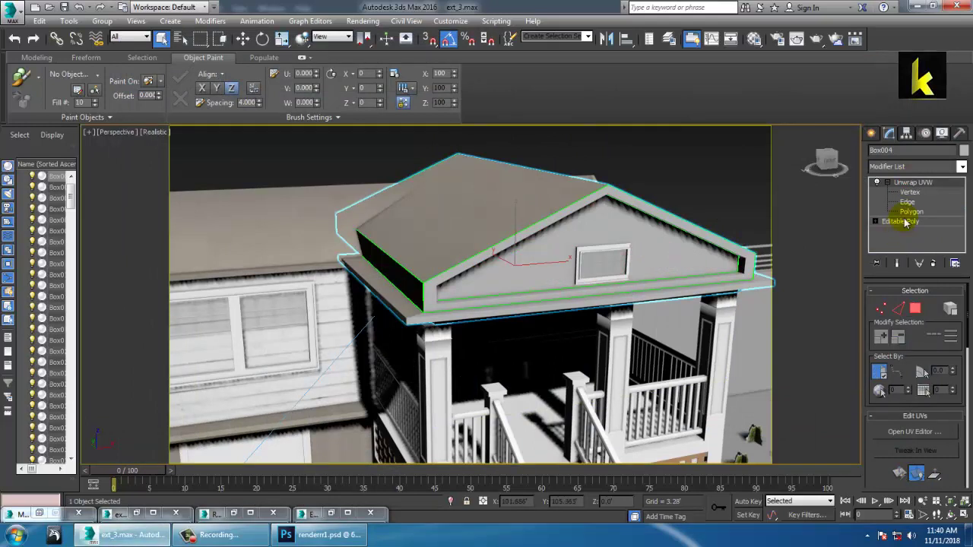
Change the unused 19 - Default material from Standard to VRayMtl in the Material Editor.
key(m)
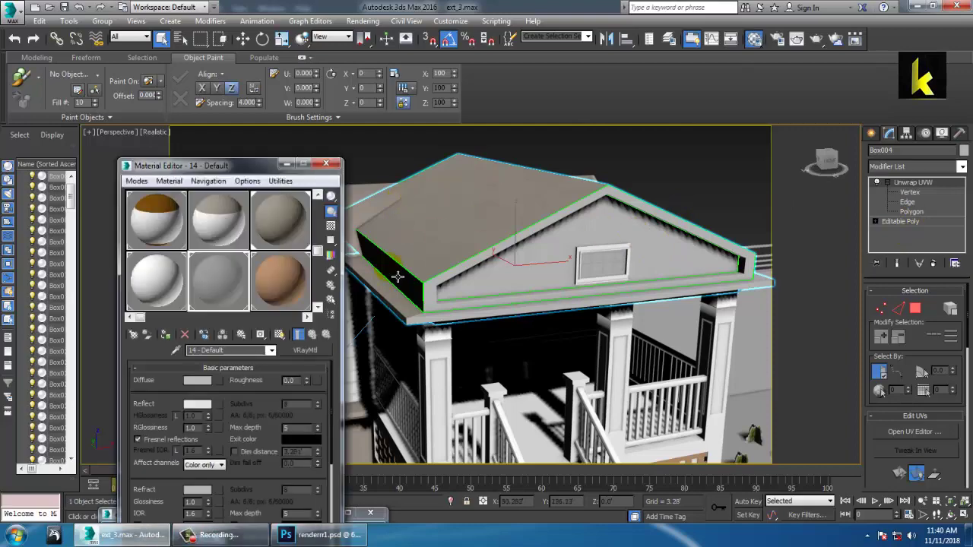
click(278, 307)
click(172, 262)
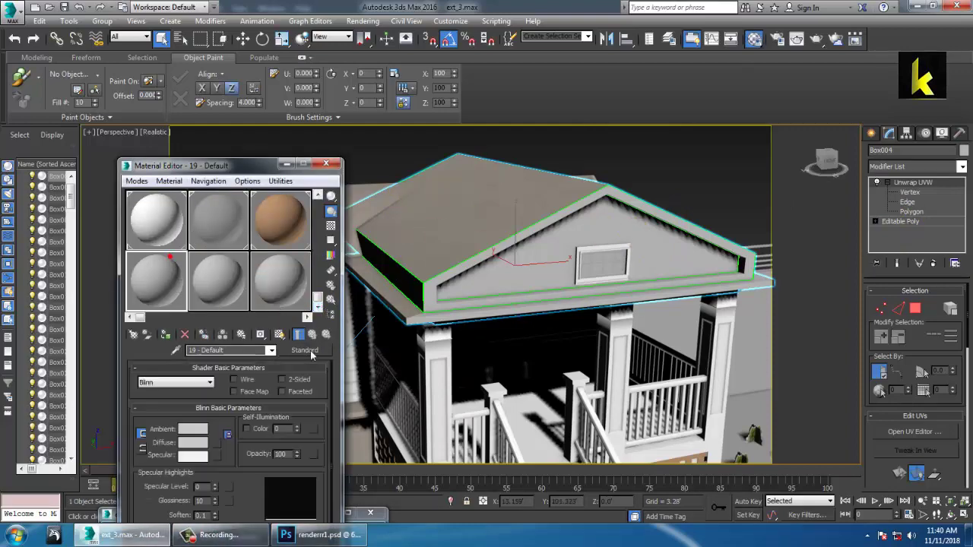
click(326, 350)
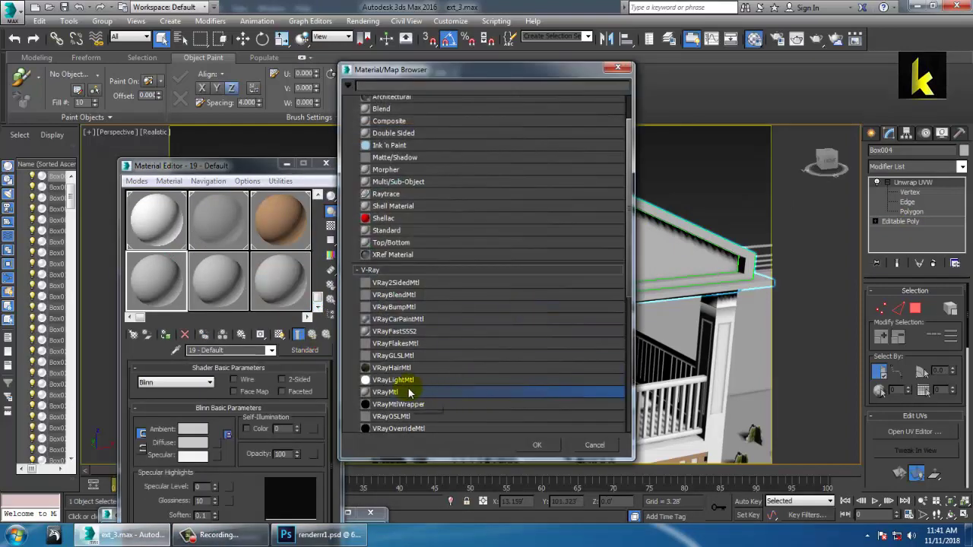
double_click(409, 392)
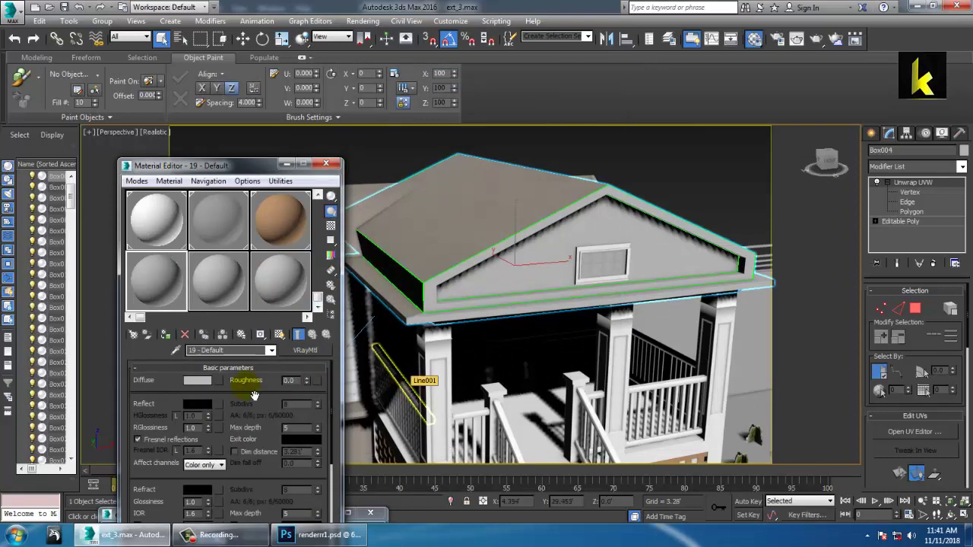
Load renderrr1.psd from the desktop's uvs folder as the diffuse Bitmap of material 19 - Default.
click(219, 380)
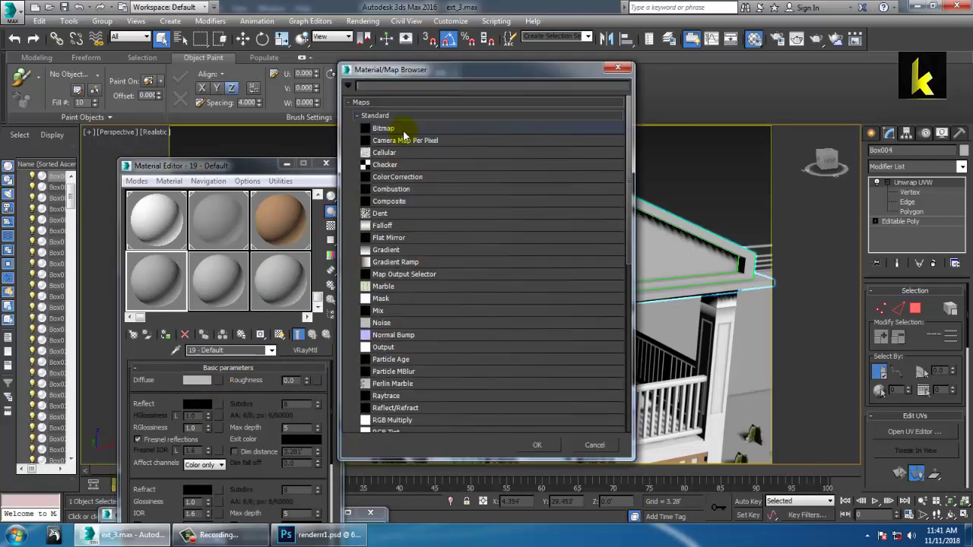
double_click(394, 130)
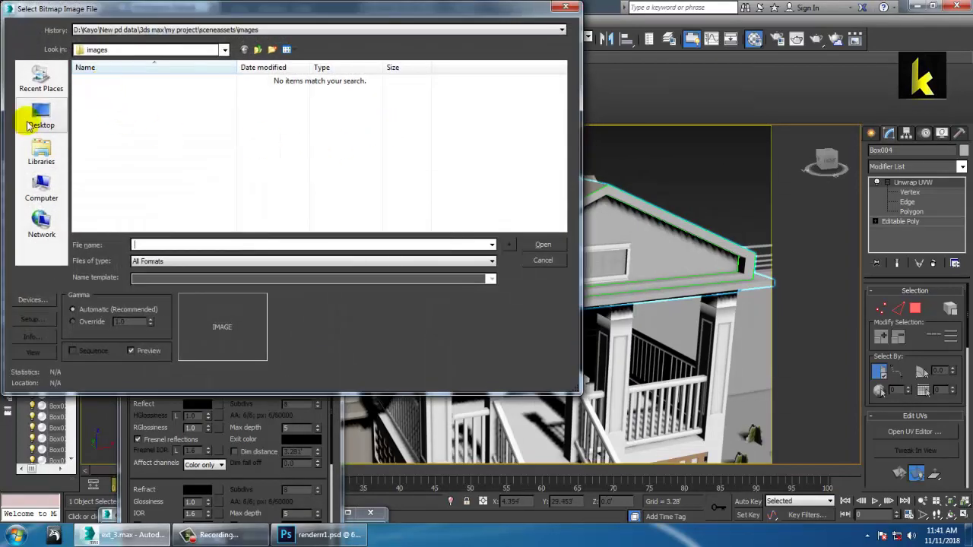
click(41, 116)
scroll(170, 108, down, 5)
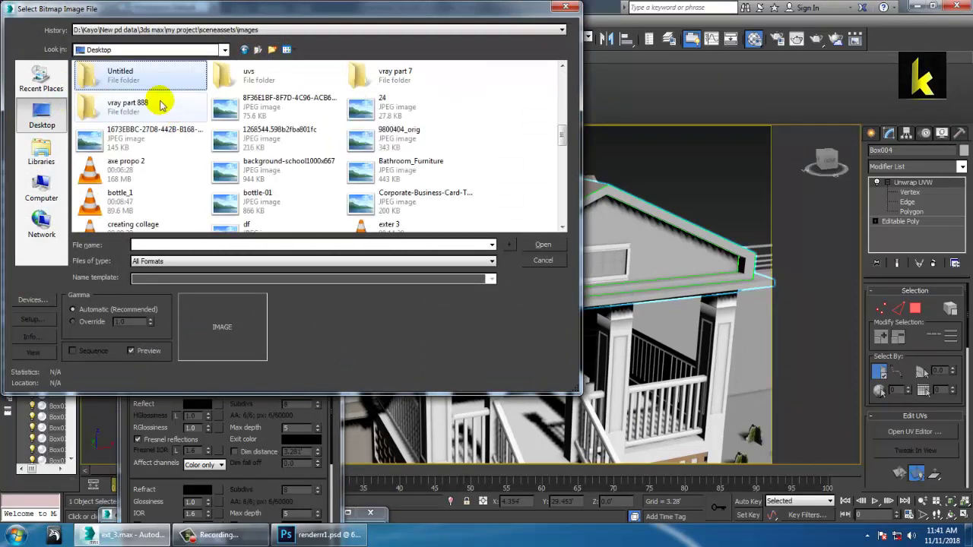
double_click(256, 72)
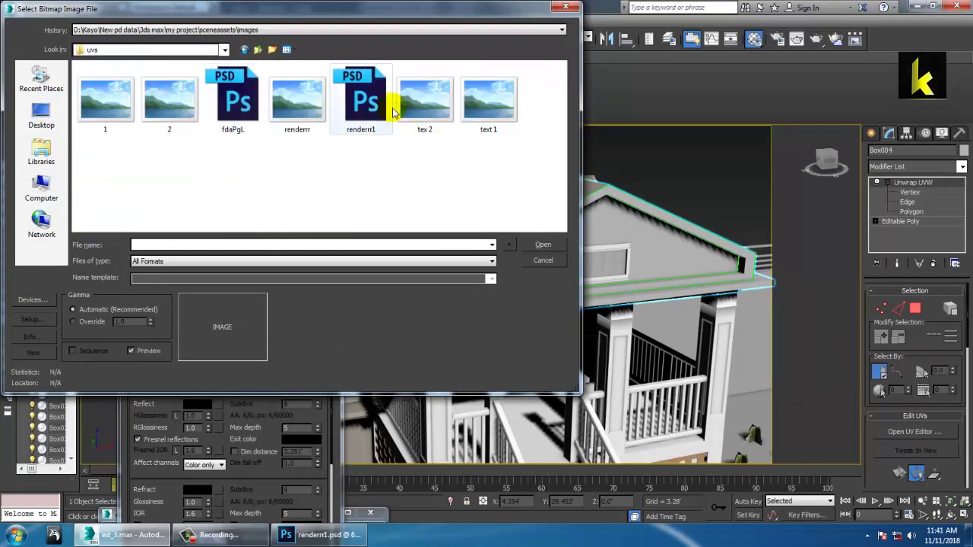
double_click(376, 99)
click(252, 307)
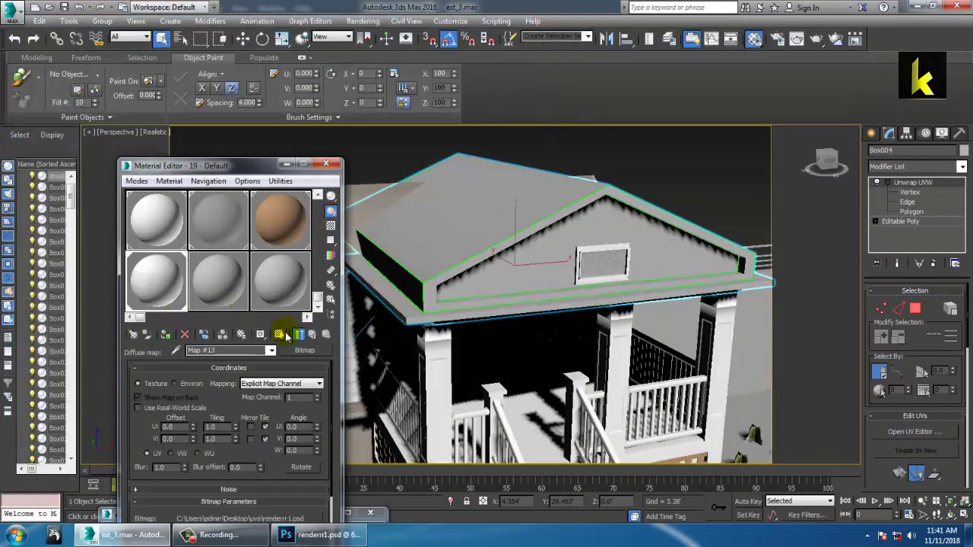
Show the plank texture of material 19 - Default on the porch roof in the viewport and check it on the gable.
click(281, 336)
alt+middle_drag(520, 244, 612, 264)
scroll(550, 257, up, 4)
scroll(562, 257, down, 4)
Convert the unwrapped porch roof object to an Editable Poly.
right_click(502, 199)
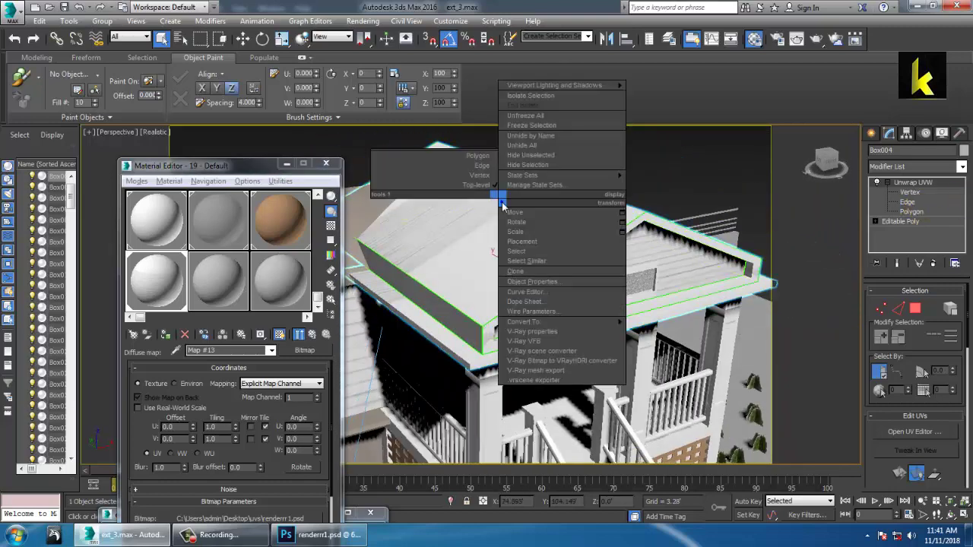
mouse_move(553, 322)
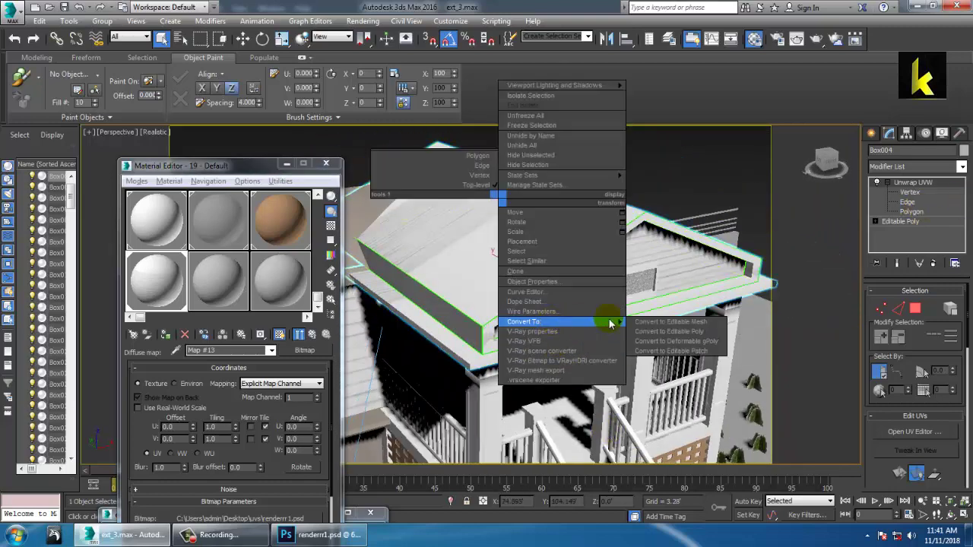
click(671, 331)
Assign the brown-grey 09 - Default material to the porch roof's slope and trim polygons, leaving the plank-textured gable face out, then clear the selection.
click(926, 314)
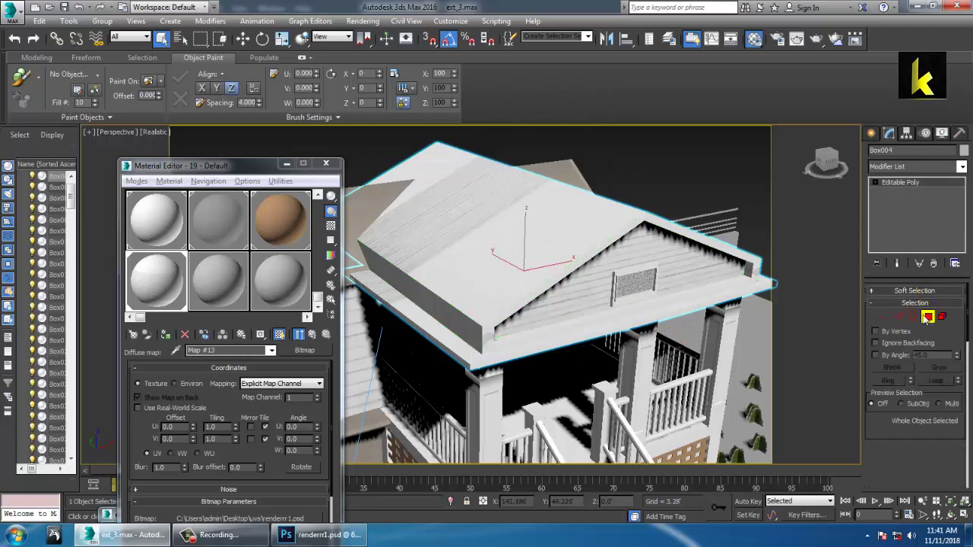
click(469, 239)
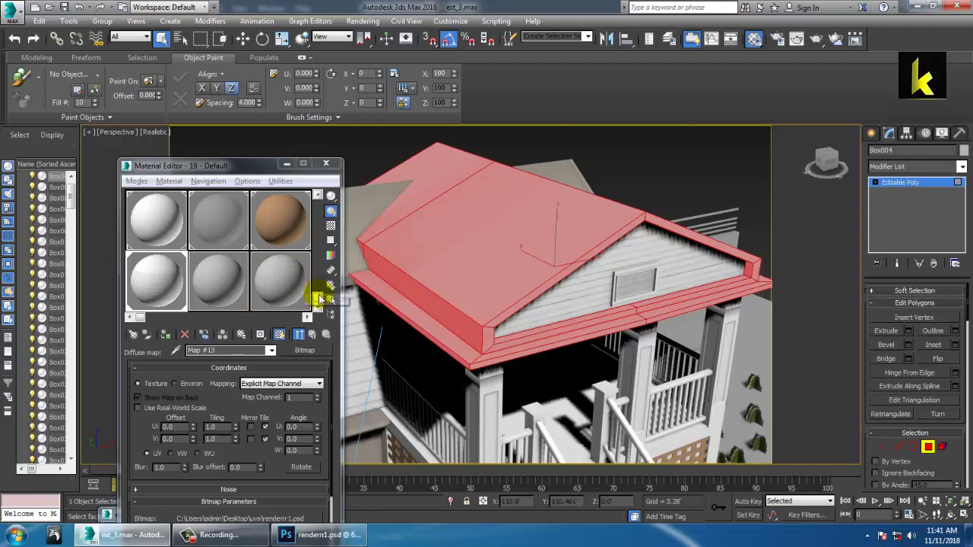
scroll(320, 298, up, 5)
click(280, 242)
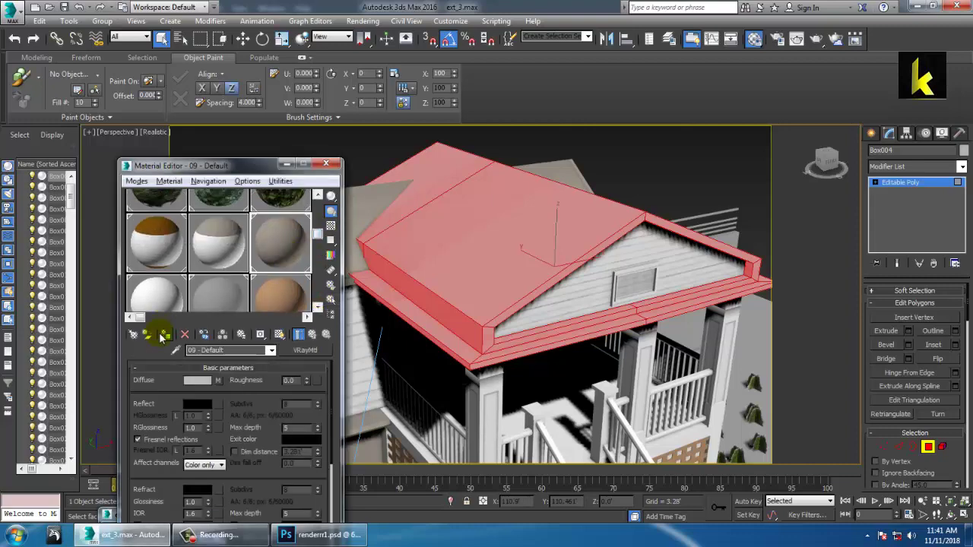
click(162, 337)
click(676, 184)
alt+middle_drag(584, 307, 632, 296)
scroll(588, 296, down, 4)
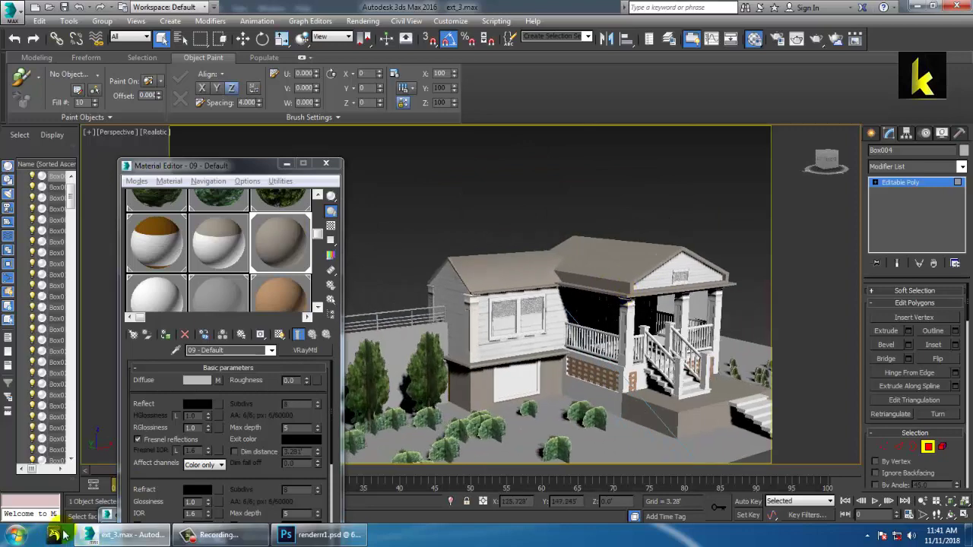
Check the colour of the porch gable trim in the reference photo.
double_click(109, 517)
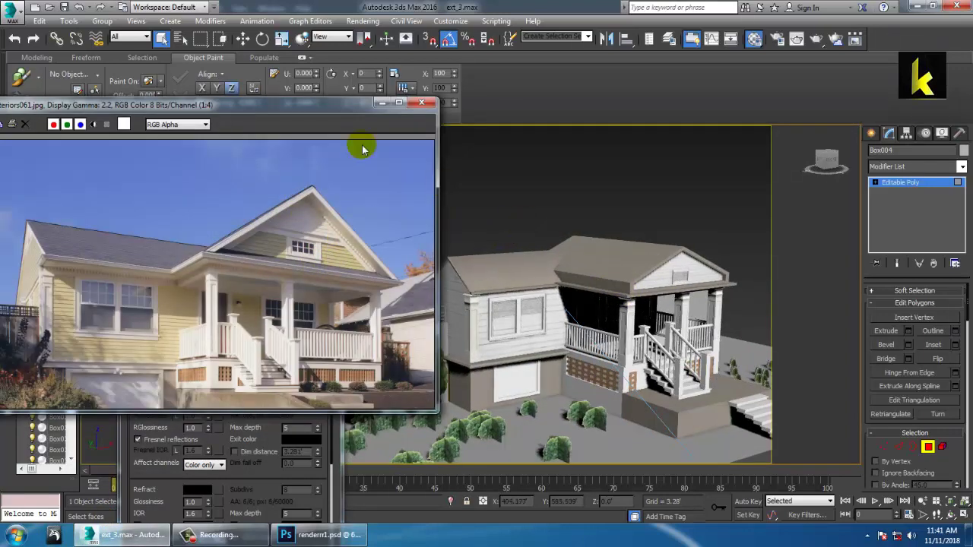
click(382, 104)
scroll(575, 270, up, 5)
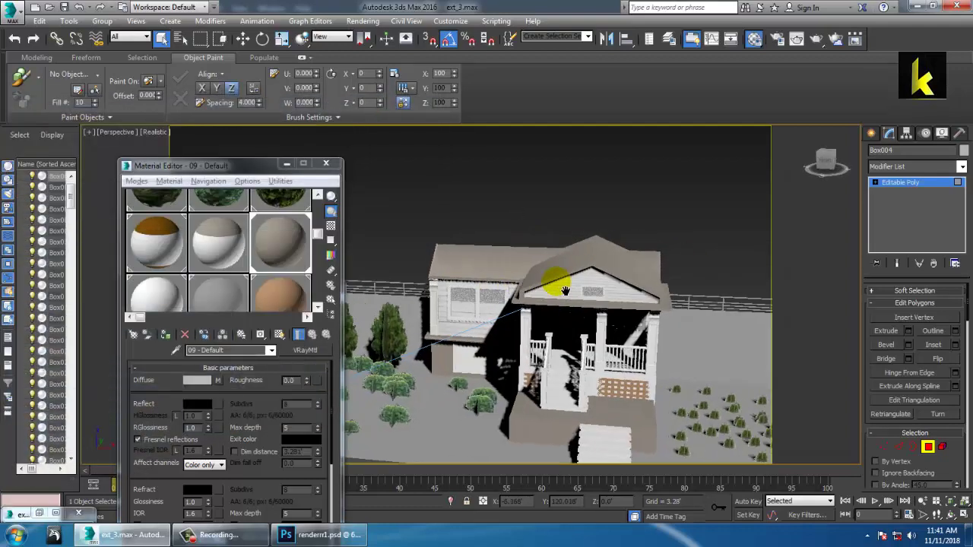
Select the polygons of the porch gable's trim frame along its left rake, left end and left half of the base.
click(580, 259)
scroll(581, 260, up, 4)
alt+middle_drag(576, 256, 522, 247)
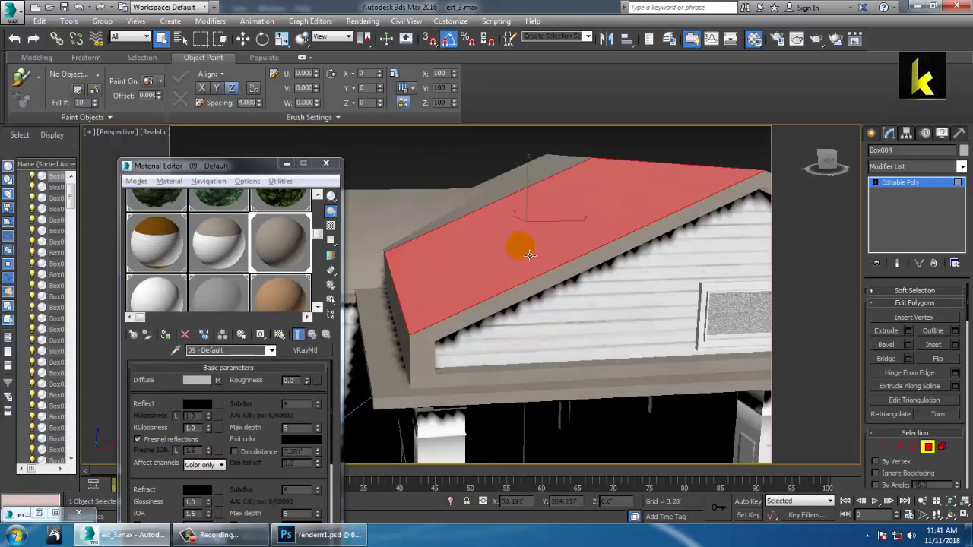
click(482, 310)
ctrl+click(425, 369)
ctrl+click(453, 380)
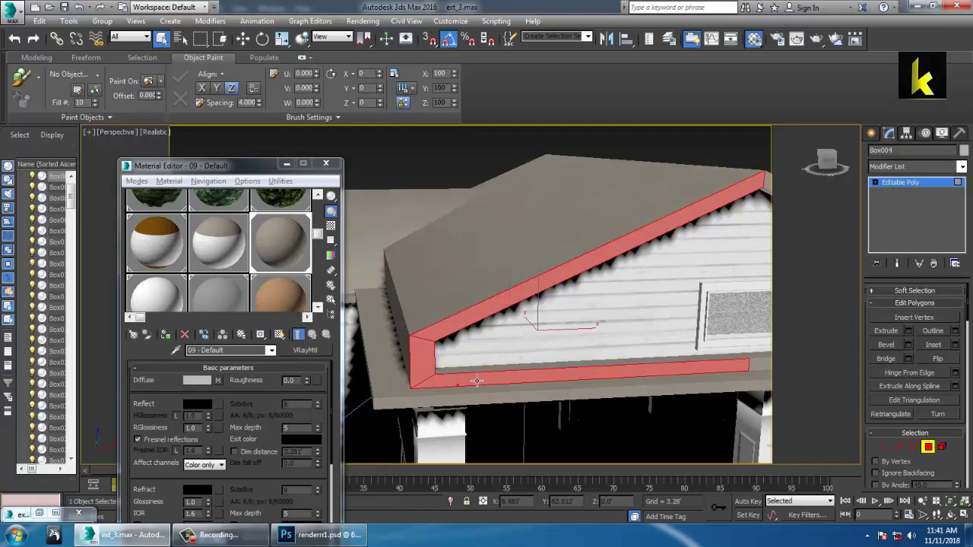
Add the right rake, base and end polygons of the gable trim and assign the white 13 - Default material to the frame.
alt+middle_drag(502, 307, 602, 323)
scroll(602, 324, up, 3)
ctrl+click(597, 337)
ctrl+click(614, 333)
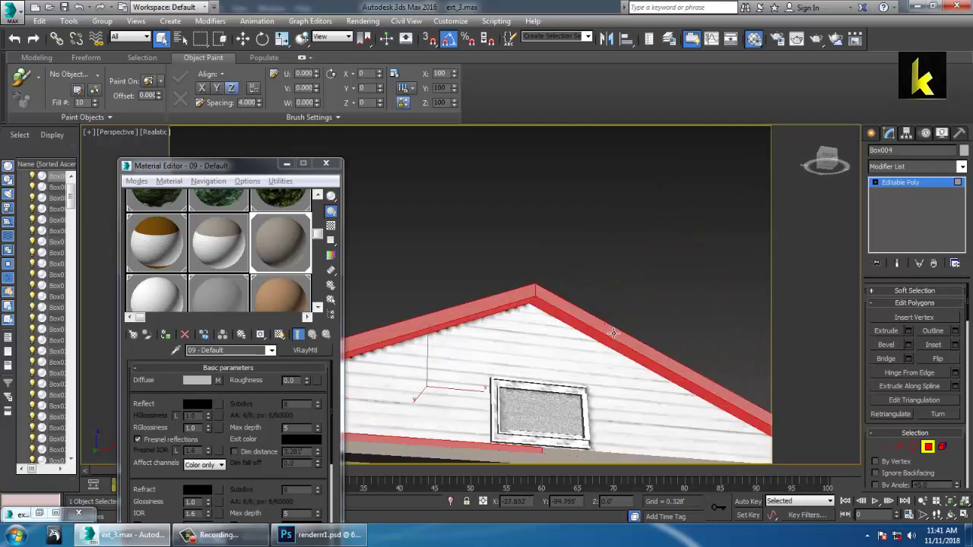
alt+middle_drag(664, 354, 648, 396)
ctrl+click(582, 402)
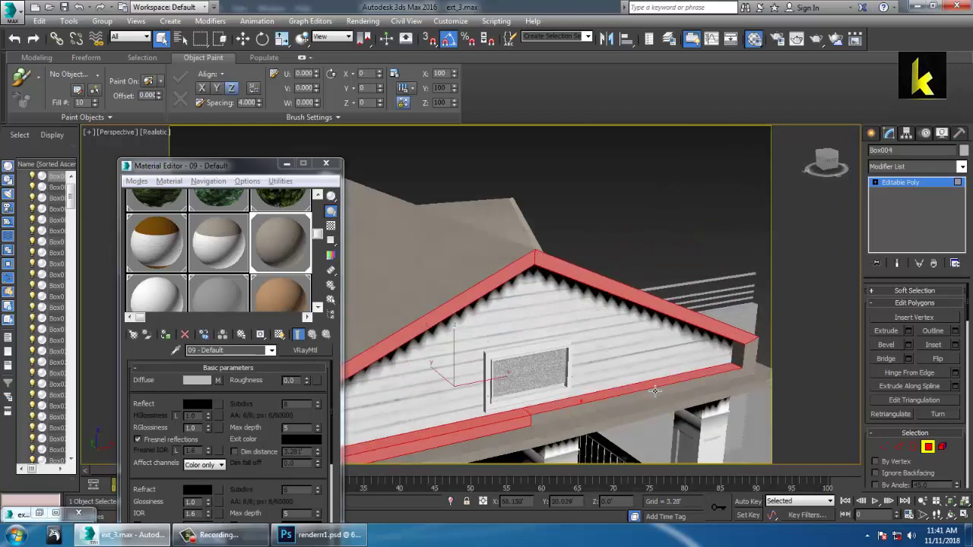
ctrl+click(743, 367)
ctrl+click(741, 384)
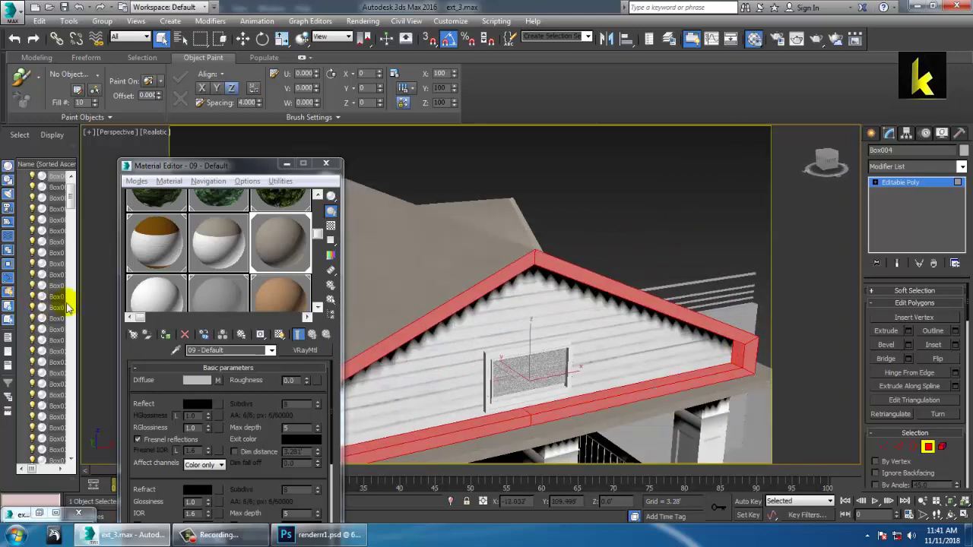
click(157, 293)
click(167, 334)
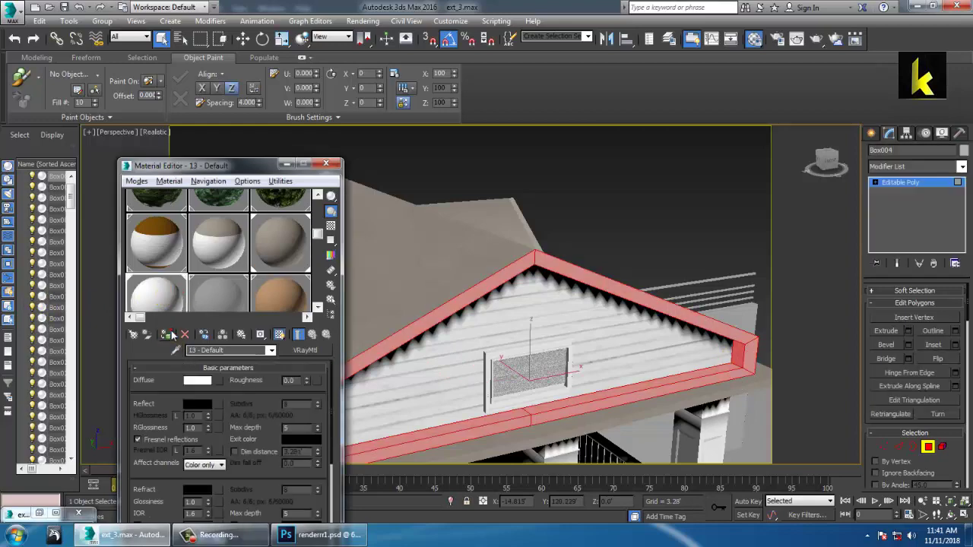
click(570, 200)
Leave polygon editing and compare the roof edges of the house with the reference photo.
scroll(567, 219, down, 5)
alt+middle_drag(487, 304, 570, 318)
scroll(571, 318, up, 3)
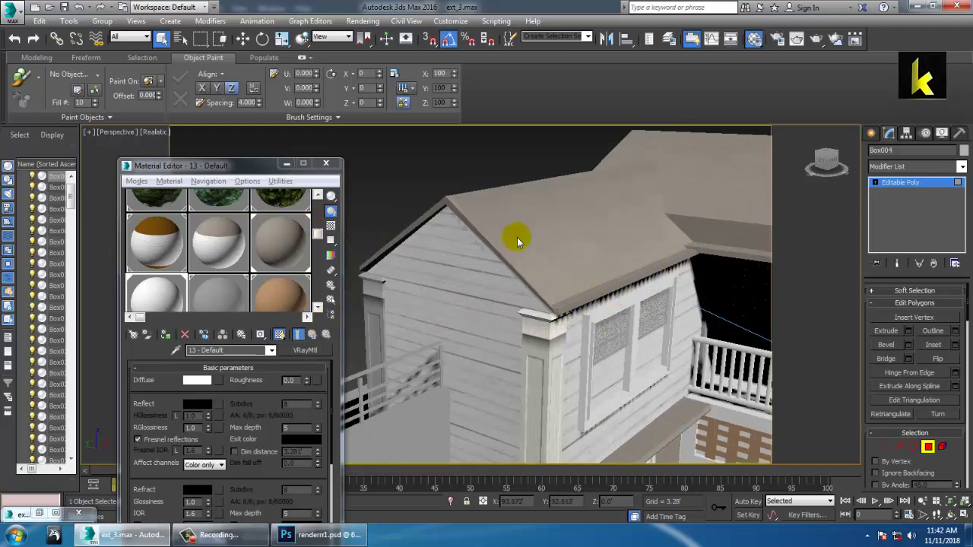
click(909, 184)
middle_drag(723, 238, 477, 259)
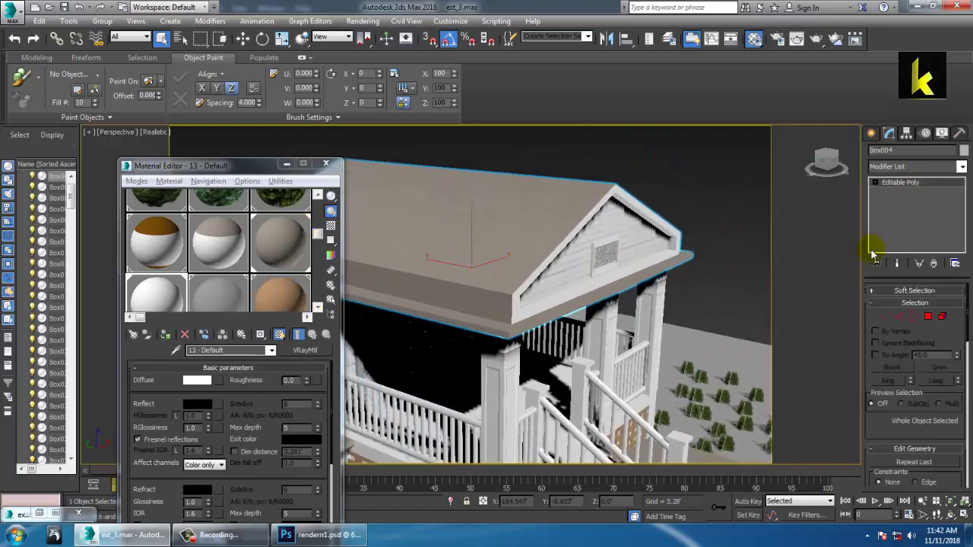
double_click(20, 513)
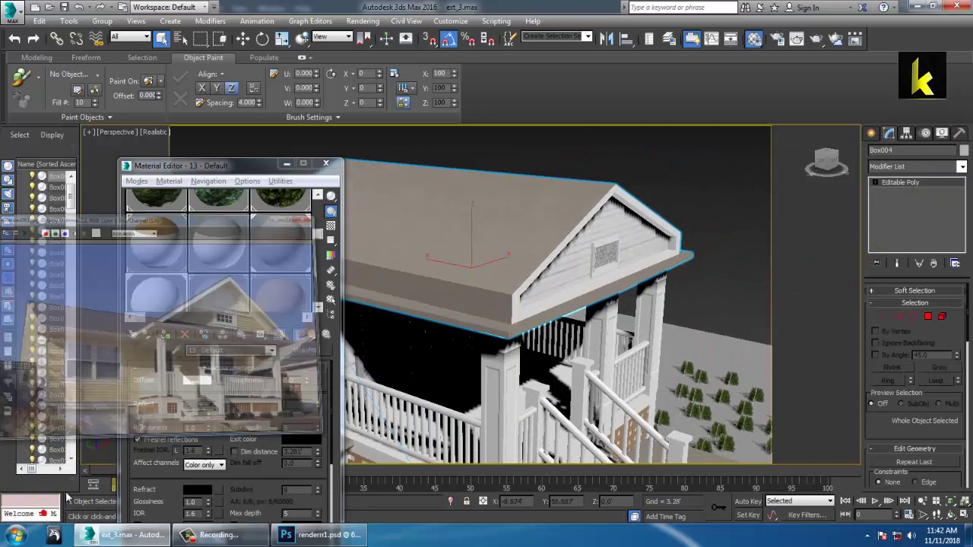
click(382, 104)
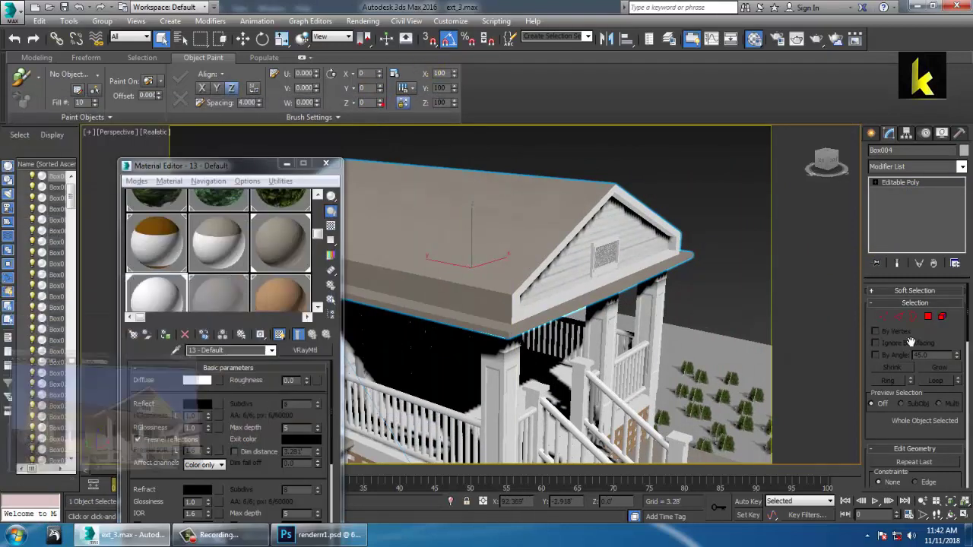
Assign the white 13 - Default material to the fascia polygons along the front and side eaves of the porch roof.
click(929, 318)
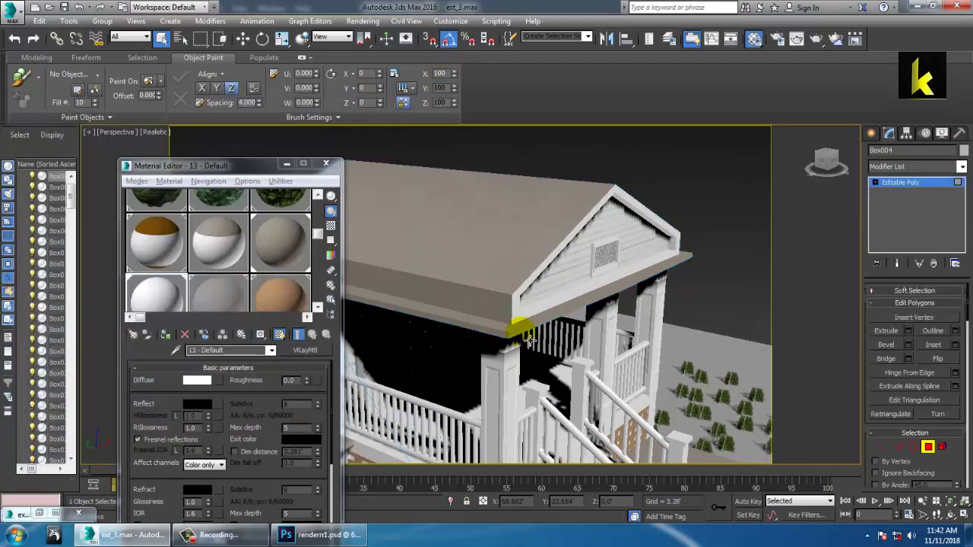
click(527, 332)
click(524, 326)
click(527, 333)
ctrl+click(519, 326)
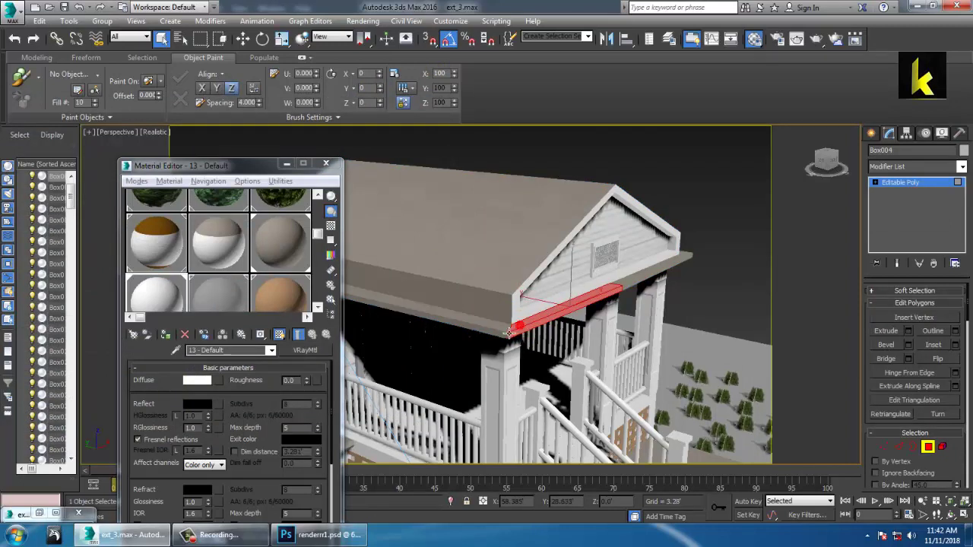
ctrl+click(505, 342)
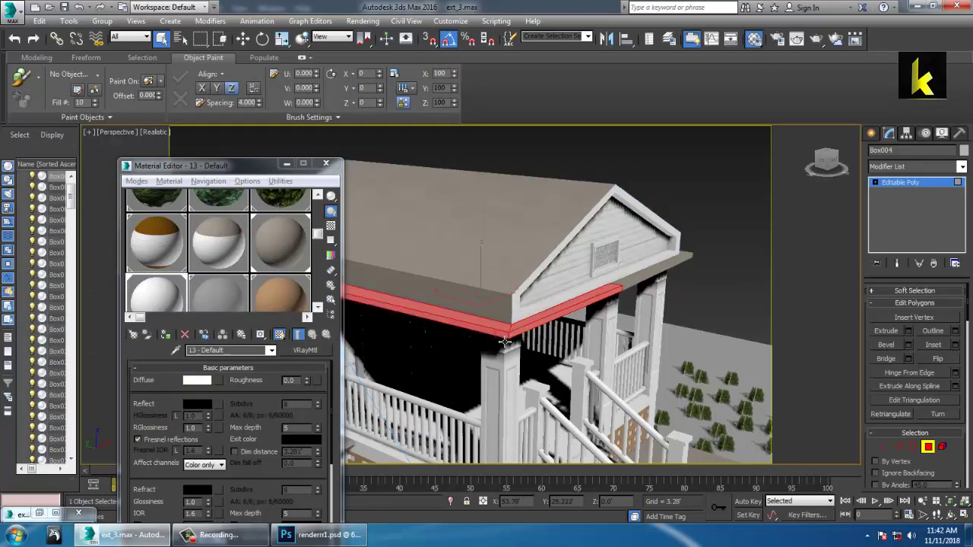
ctrl+click(623, 281)
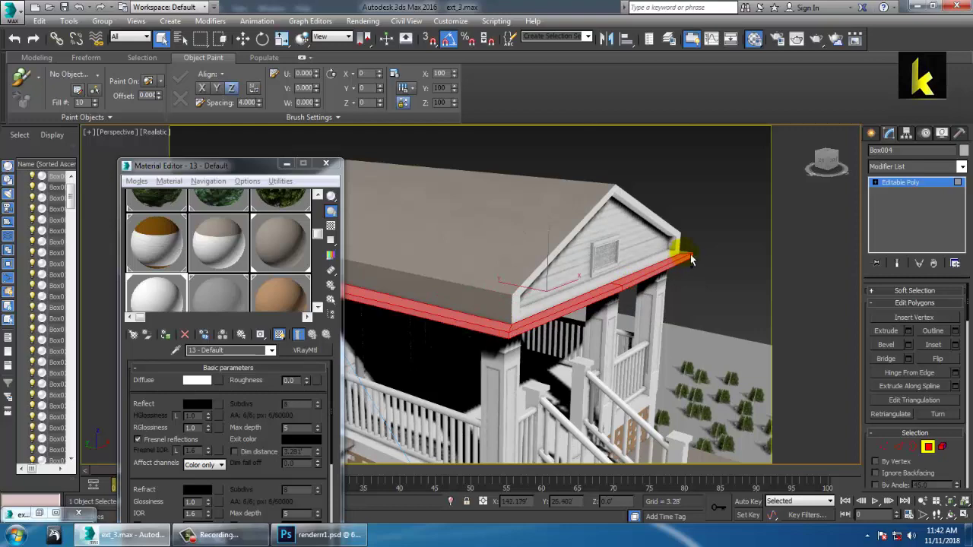
alt+middle_drag(722, 319, 569, 305)
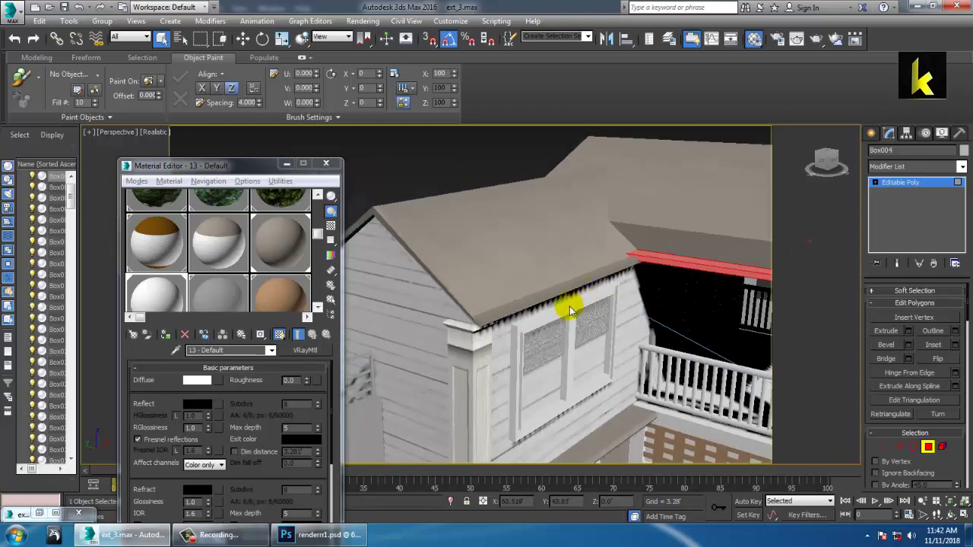
click(166, 334)
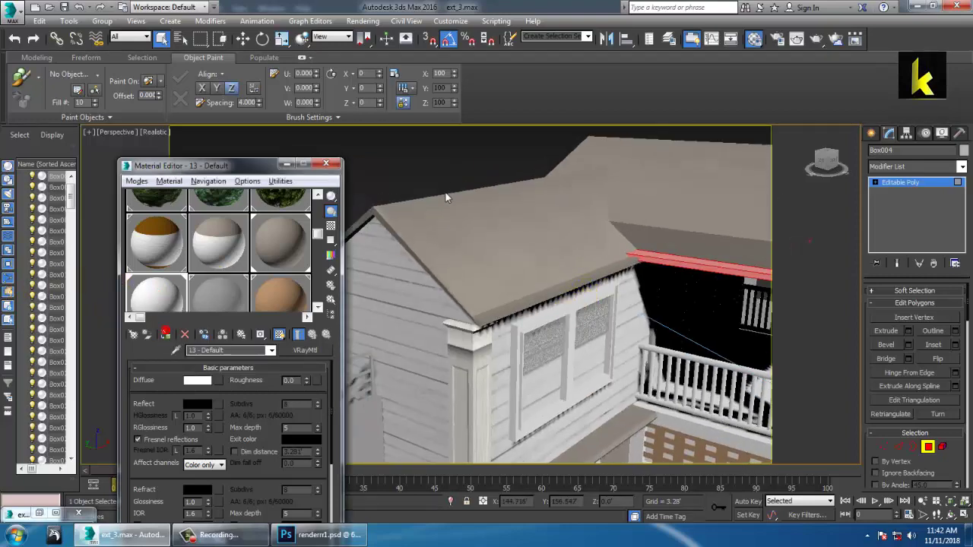
click(905, 182)
Assign the white 13 - Default material to the eave and gable edge polygons of the side wing's roof.
click(526, 262)
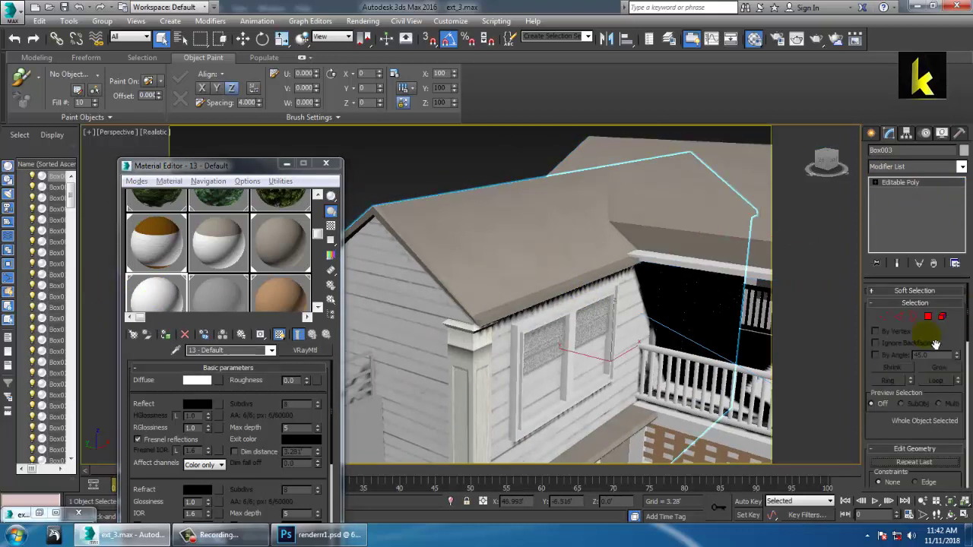
click(928, 318)
click(487, 323)
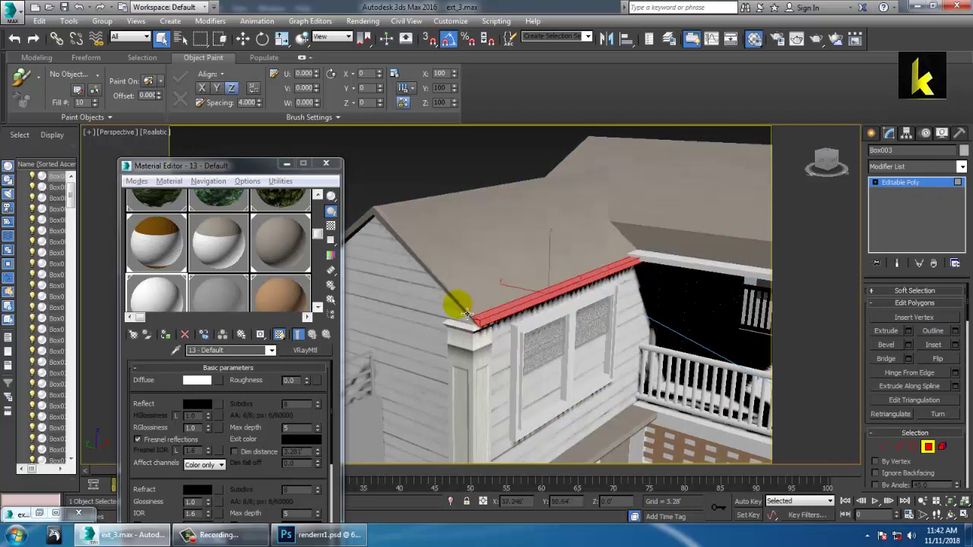
alt+middle_drag(466, 311, 597, 256)
alt+middle_drag(526, 293, 587, 403)
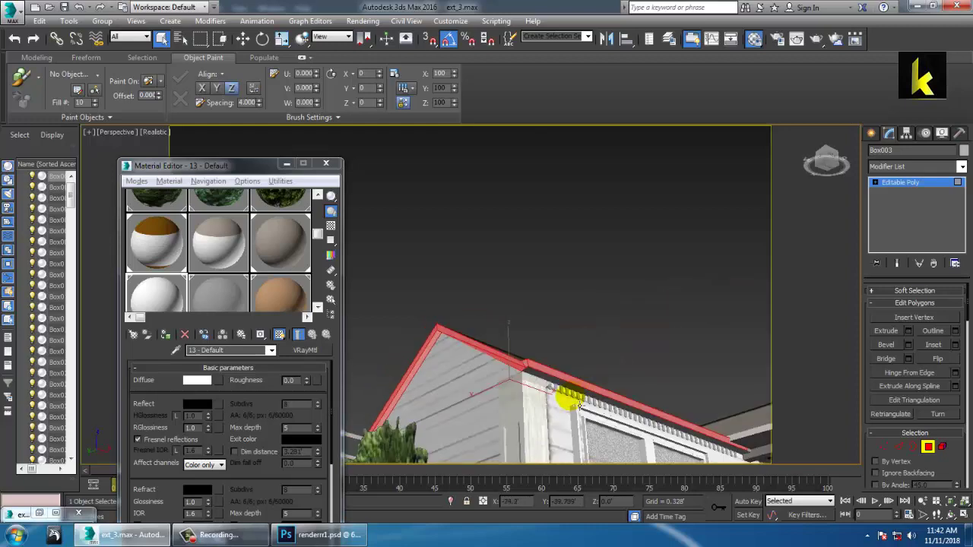
click(586, 393)
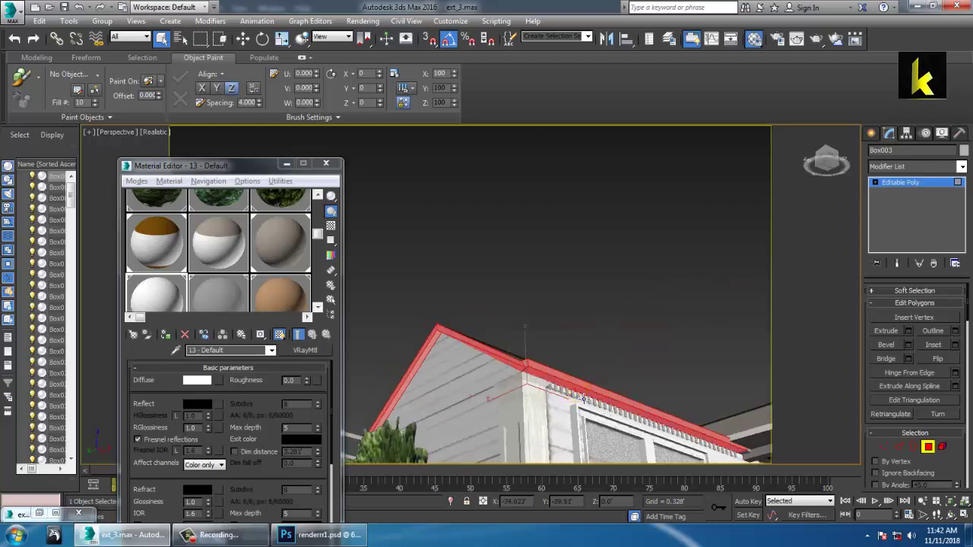
click(168, 336)
click(589, 297)
Assign the white 13 - Default material to the two corner columns of the side wing, then clear the selection.
alt+middle_drag(589, 297, 517, 222)
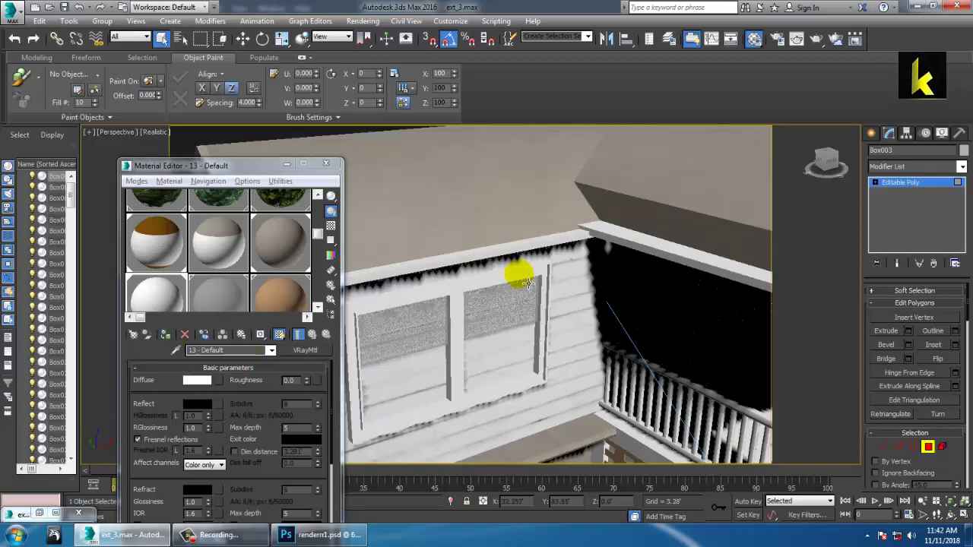
scroll(532, 278, down, 5)
alt+middle_drag(532, 278, 674, 342)
scroll(671, 331, up, 4)
alt+middle_drag(589, 240, 695, 284)
alt+middle_drag(527, 246, 560, 250)
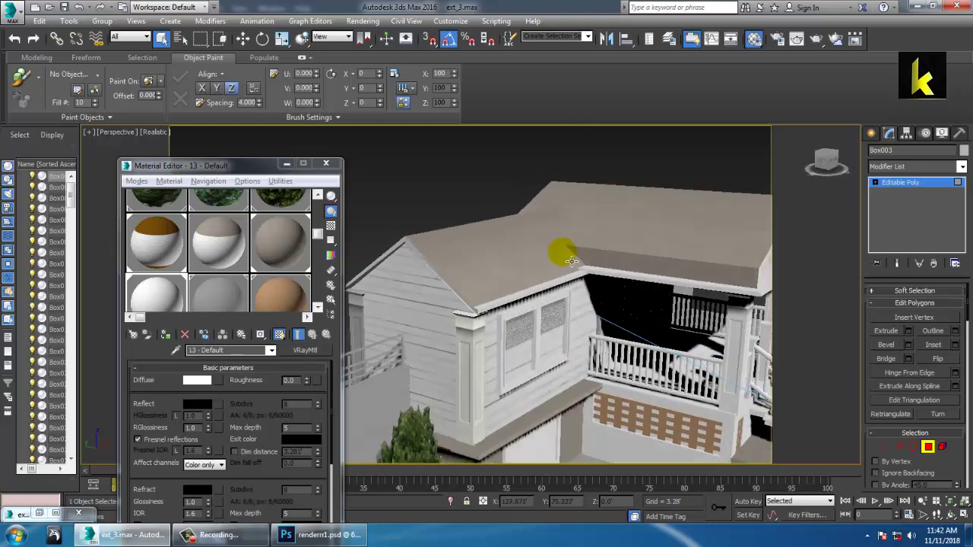
click(897, 182)
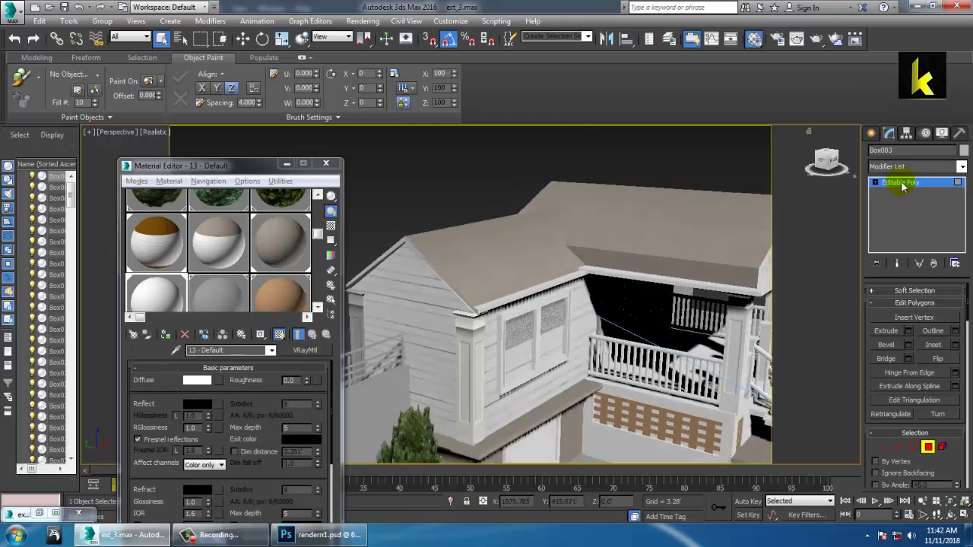
click(466, 334)
ctrl+click(359, 313)
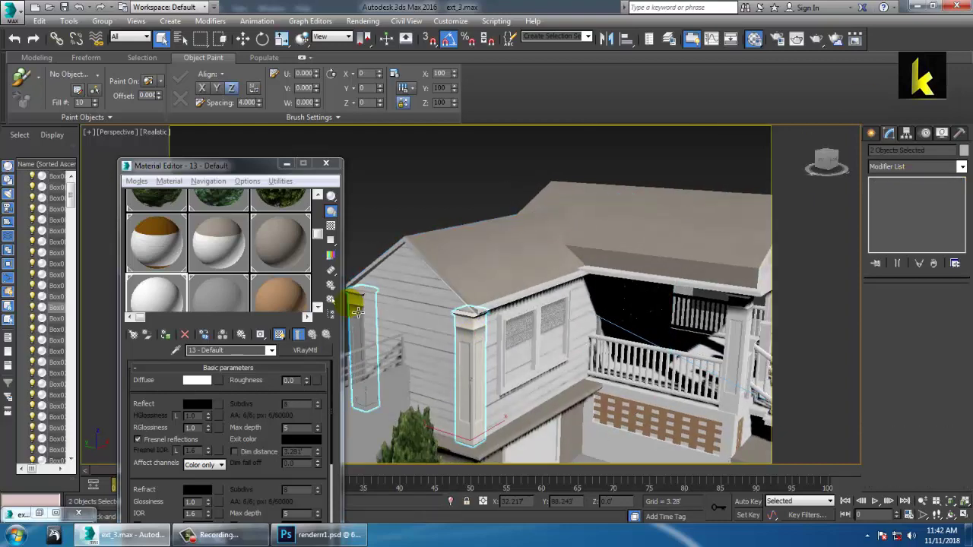
click(165, 335)
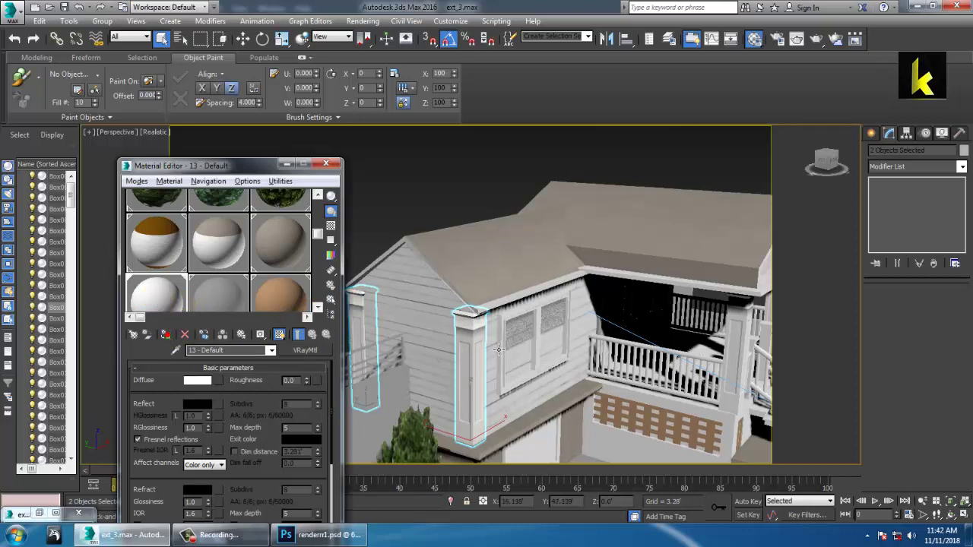
click(473, 336)
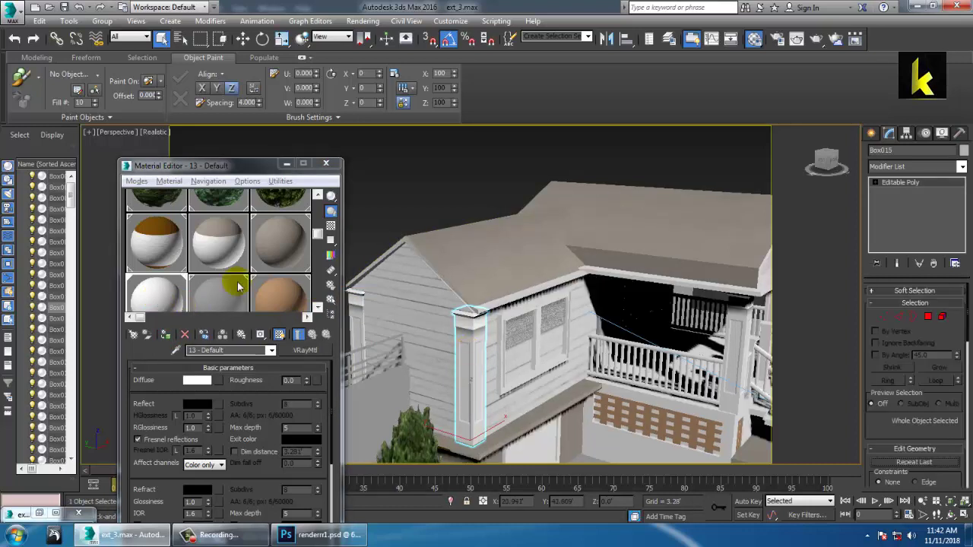
click(169, 287)
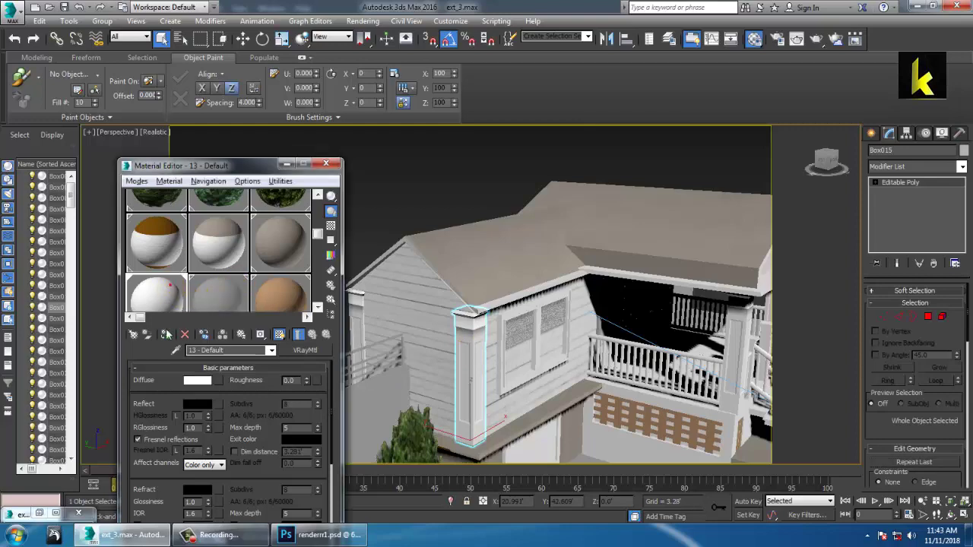
click(498, 168)
Assign the white 13 - Default material to the porch's corner column beside the railing.
mouse_move(551, 306)
alt+middle_down()
mouse_move(499, 311)
mouse_move(537, 301)
alt+middle_up()
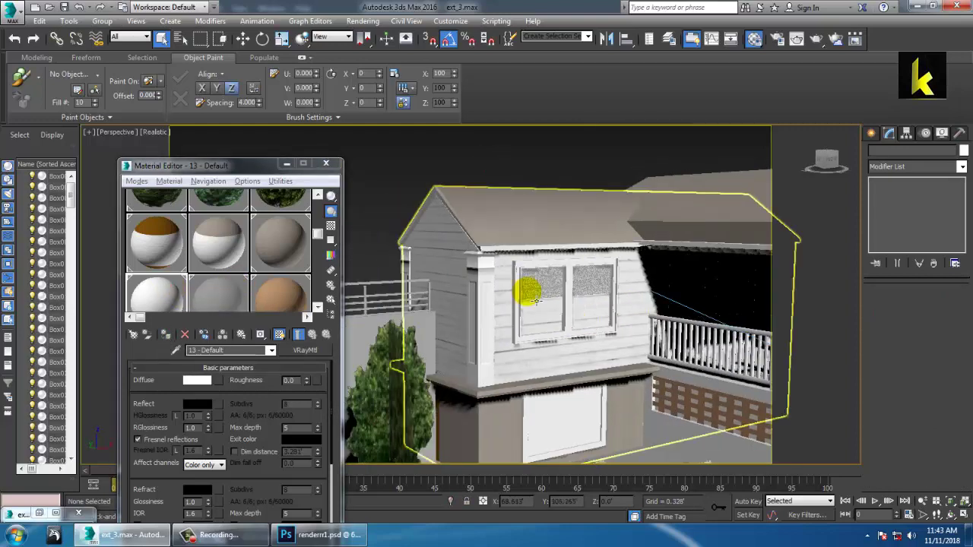
scroll(537, 301, up, 5)
middle_drag(478, 287, 584, 321)
scroll(602, 312, down, 4)
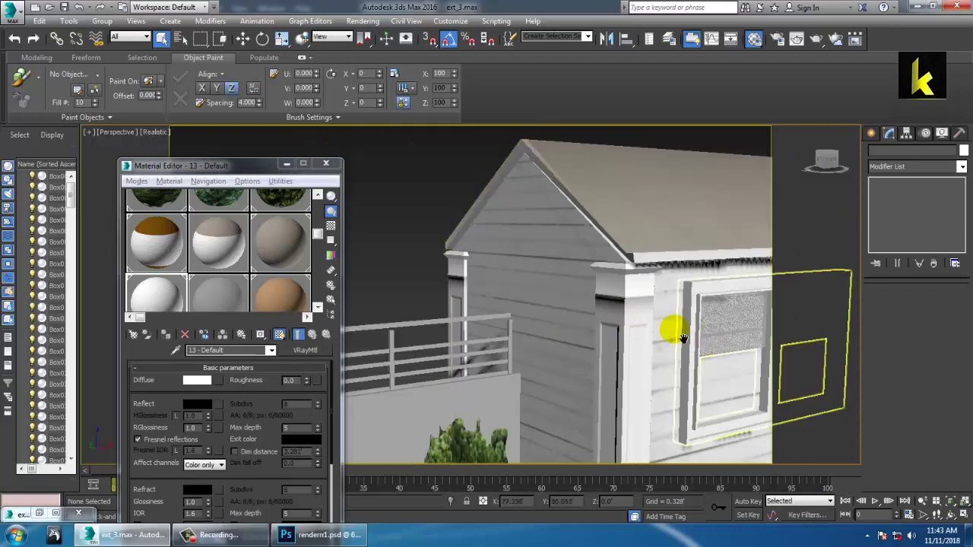
middle_drag(679, 336, 463, 302)
click(743, 262)
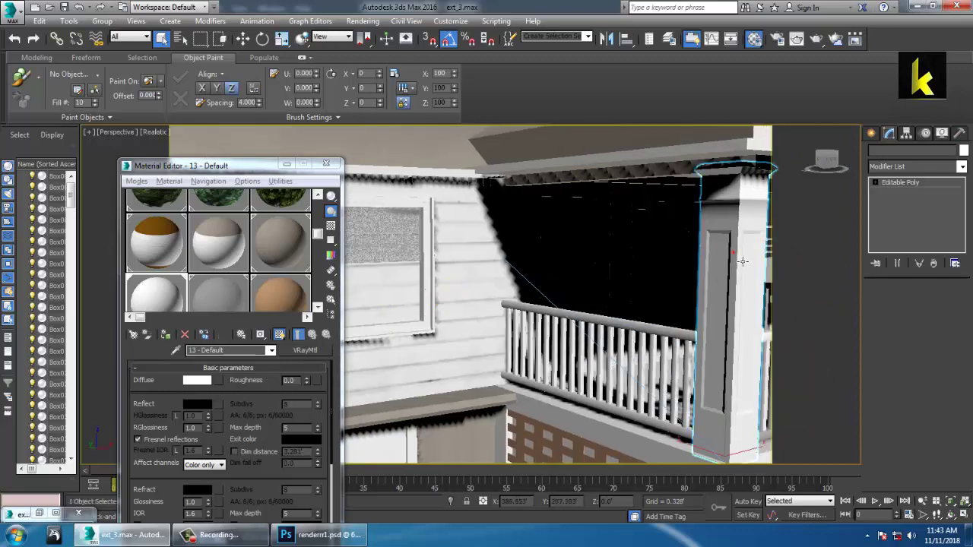
click(150, 287)
click(319, 309)
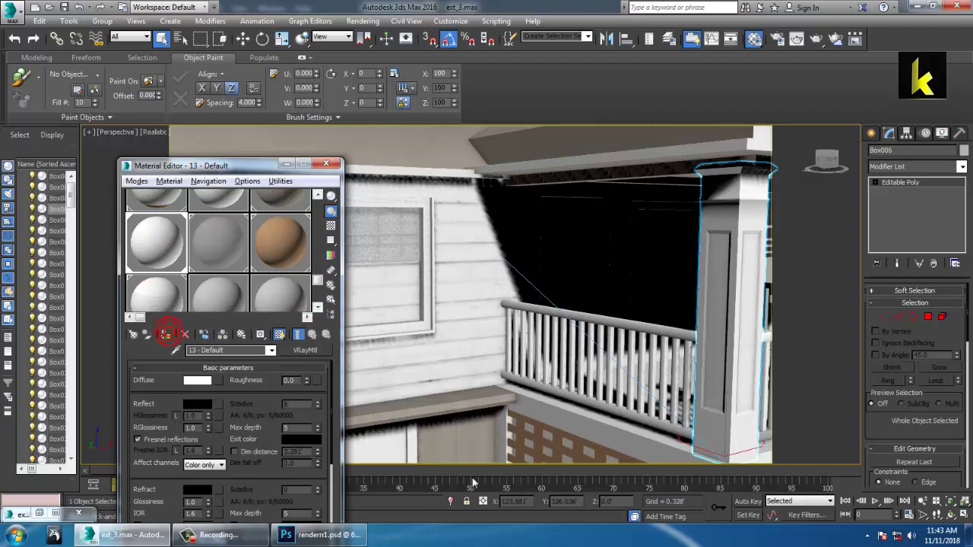
Temporarily tint the 13 - Default material's diffuse colour pink, RGB 225, 35, 80, to check which house parts use it, and restore white.
click(600, 430)
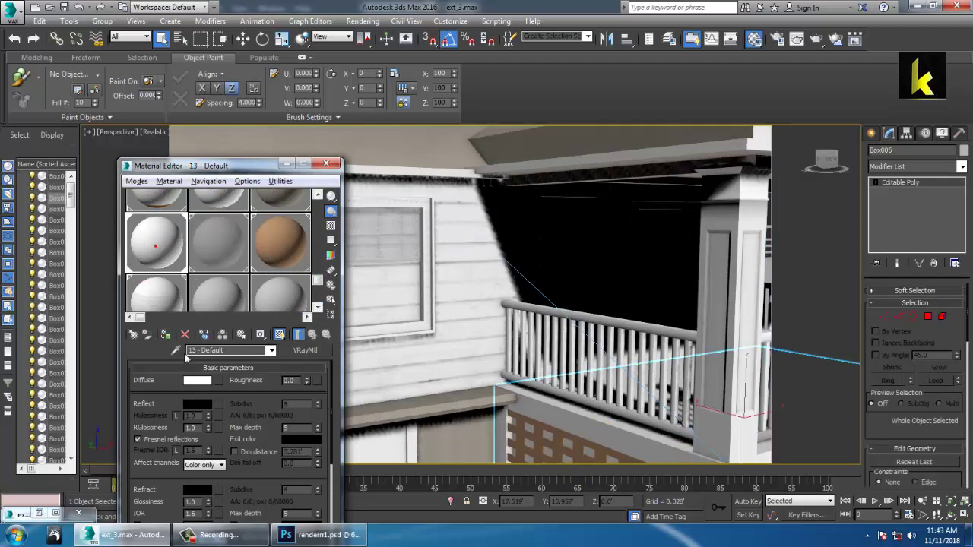
click(197, 381)
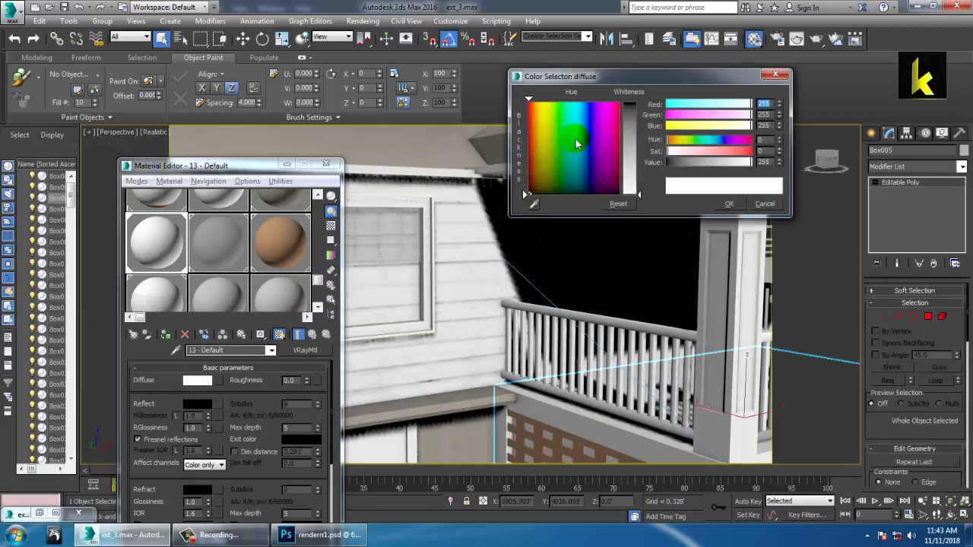
click(614, 120)
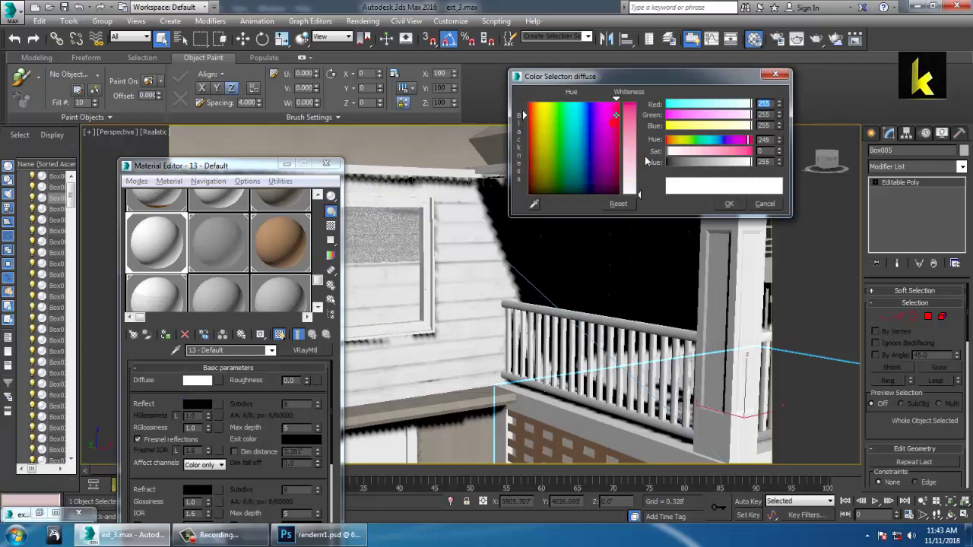
click(630, 137)
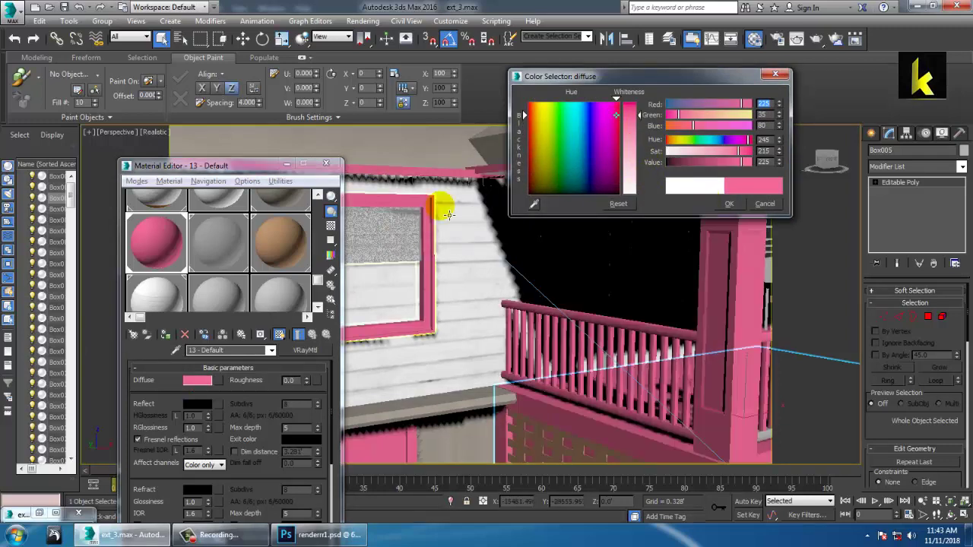
scroll(556, 312, down, 6)
alt+middle_drag(556, 312, 592, 314)
scroll(592, 313, up, 3)
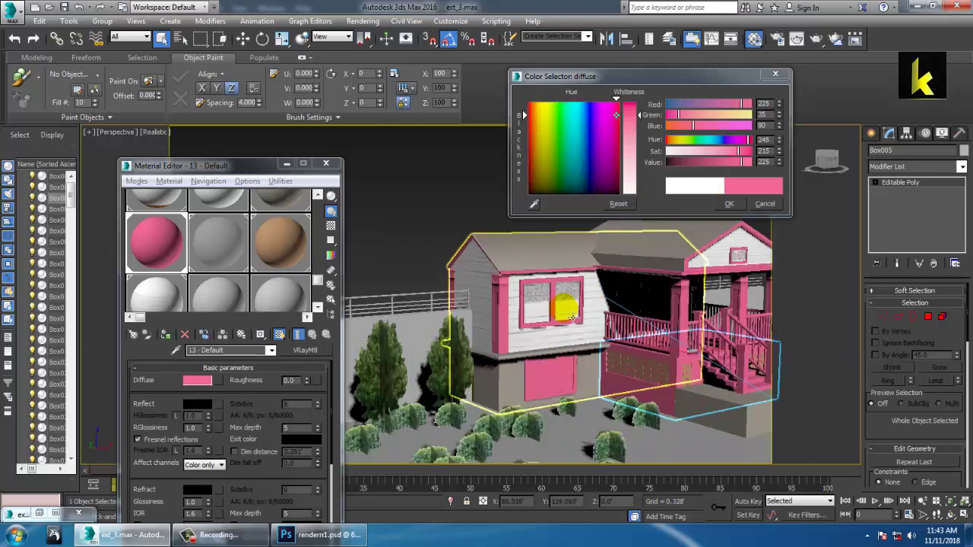
drag(630, 156, 642, 195)
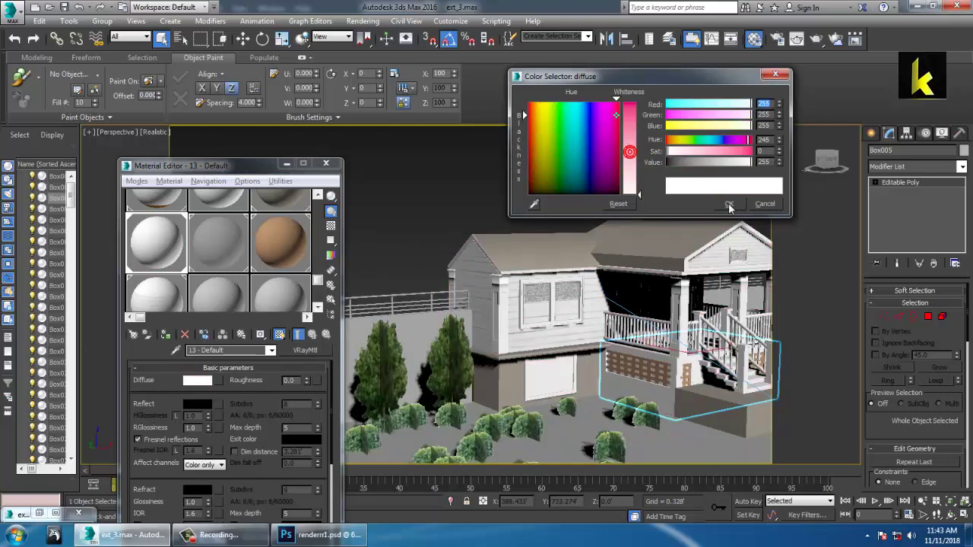
click(728, 203)
Close the Material Editor, clear the selection, and review the materials across the front of the house.
click(333, 165)
click(428, 167)
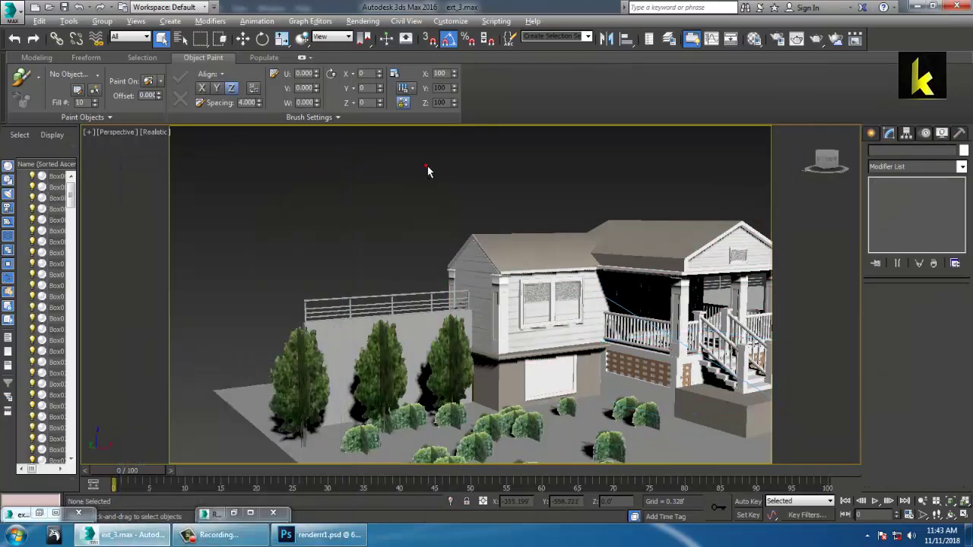
scroll(634, 298, down, 1)
middle_drag(634, 297, 593, 278)
scroll(503, 236, up, 3)
scroll(540, 243, down, 4)
scroll(566, 267, up, 5)
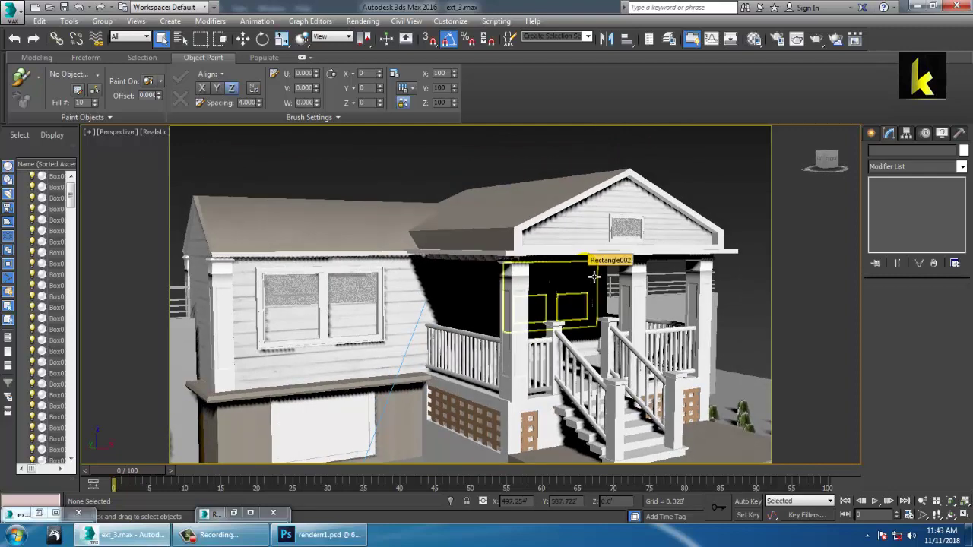
click(242, 539)
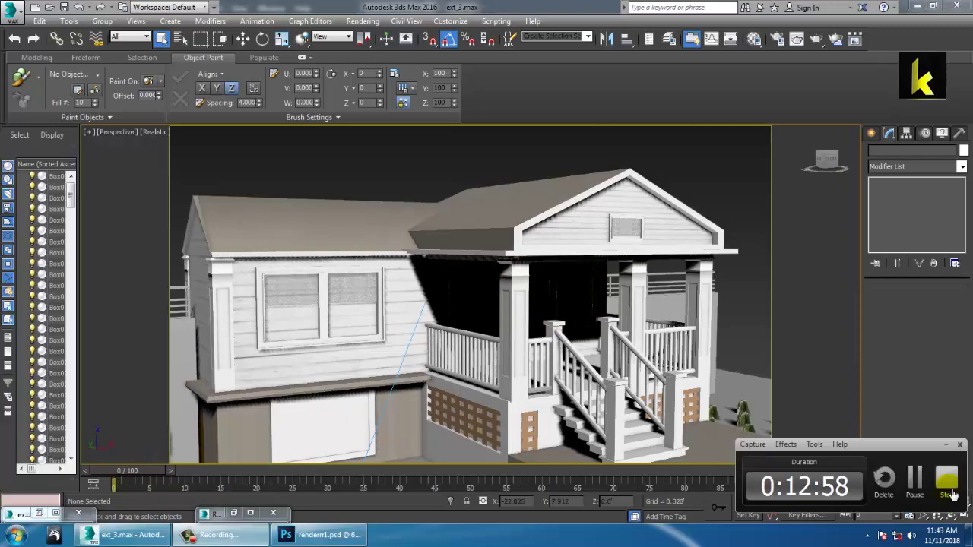